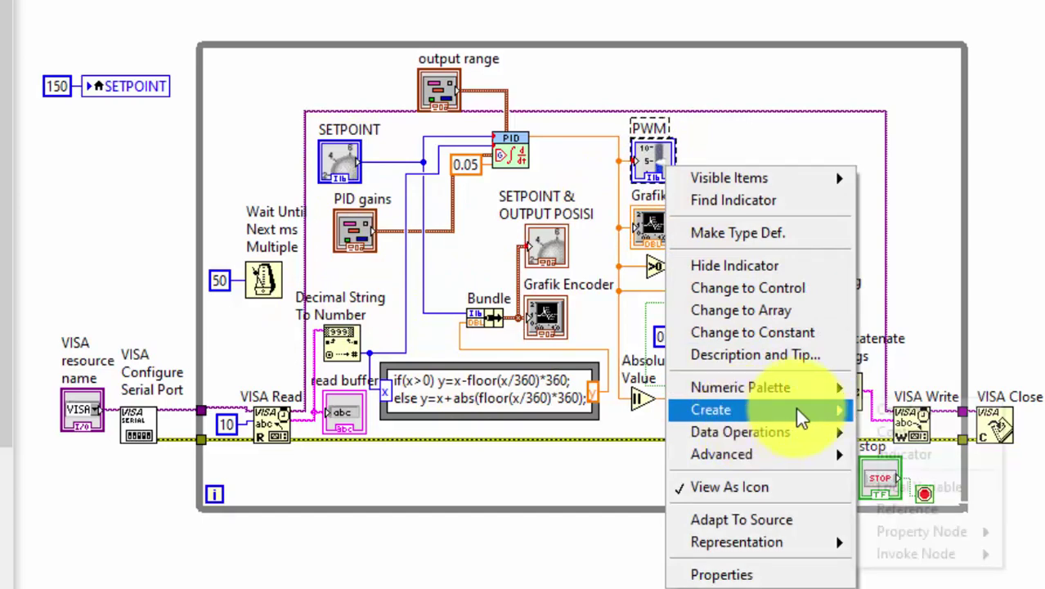
- Create a local variable of PWM, place it below the SETPOINT local variable outside the loop, and wire a constant 0 to it
click(920, 421)
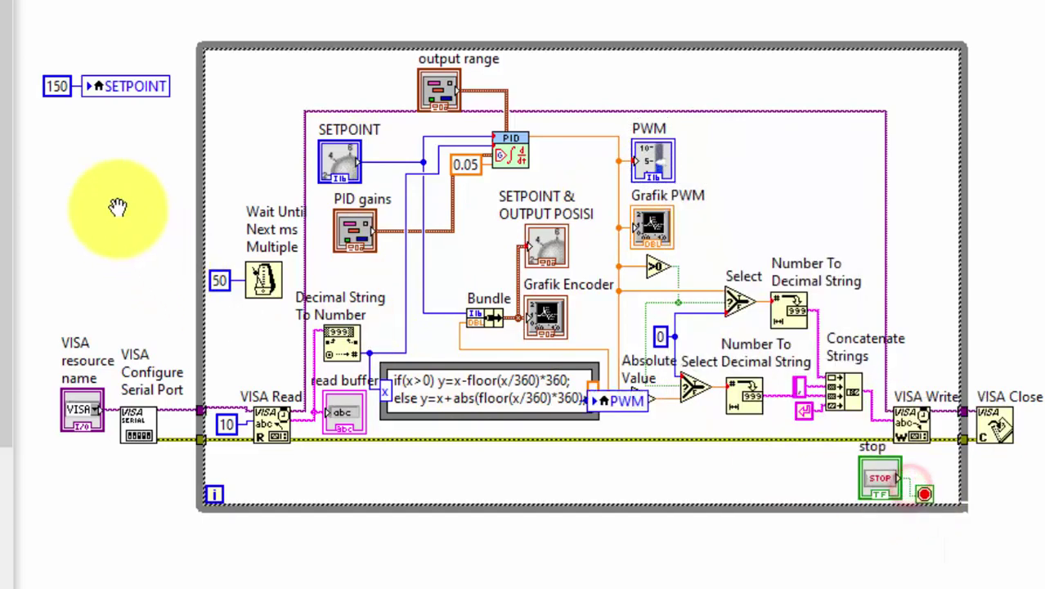
drag(118, 207, 117, 123)
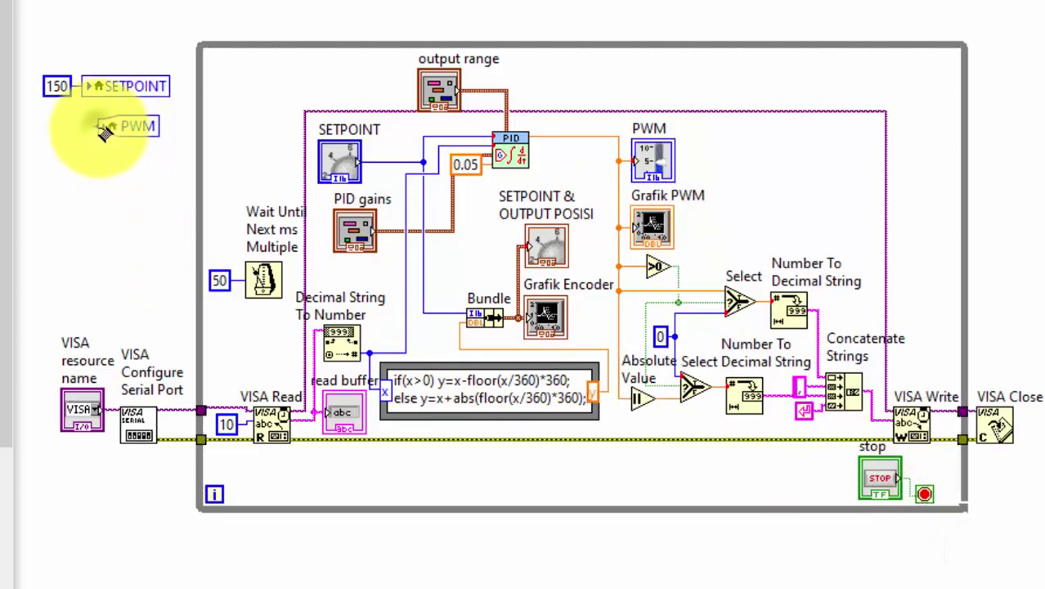
right_click(104, 134)
mouse_move(227, 348)
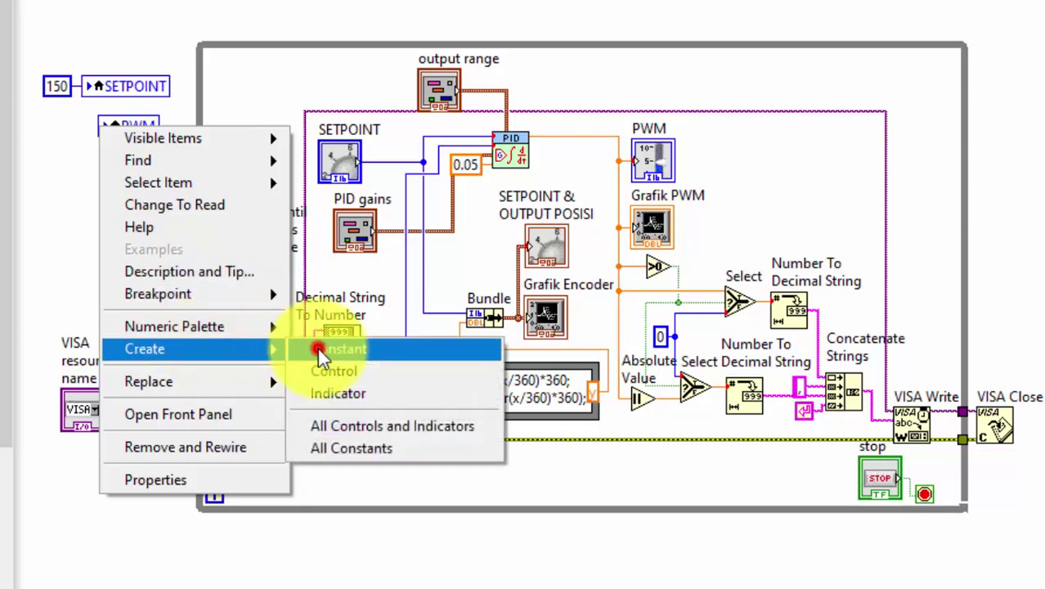
click(318, 348)
click(63, 230)
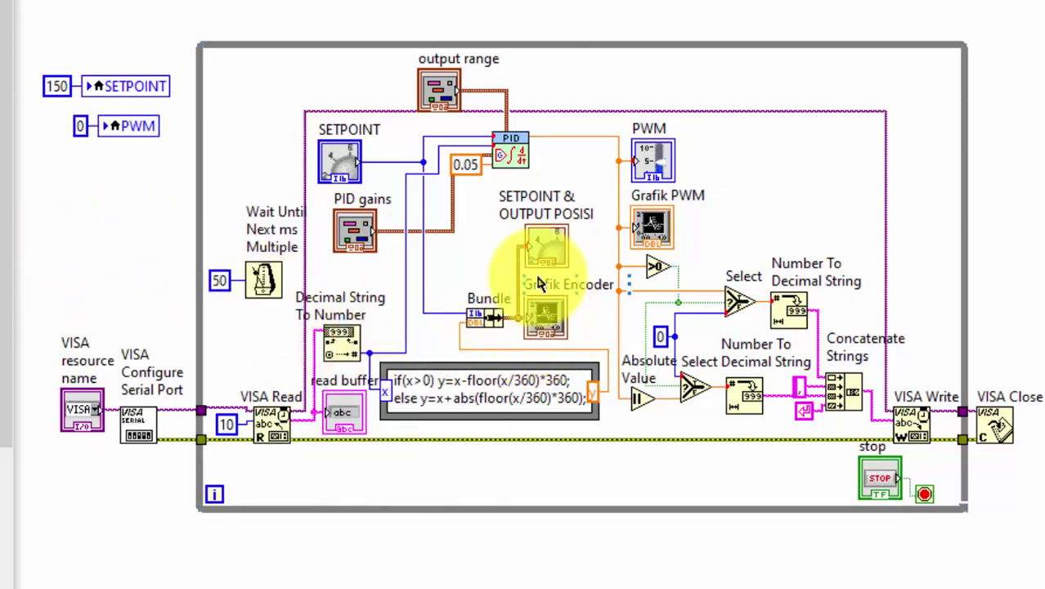
- Create a History Data property node for the Grafik Encoder chart and place it below the PWM local variable
right_click(553, 309)
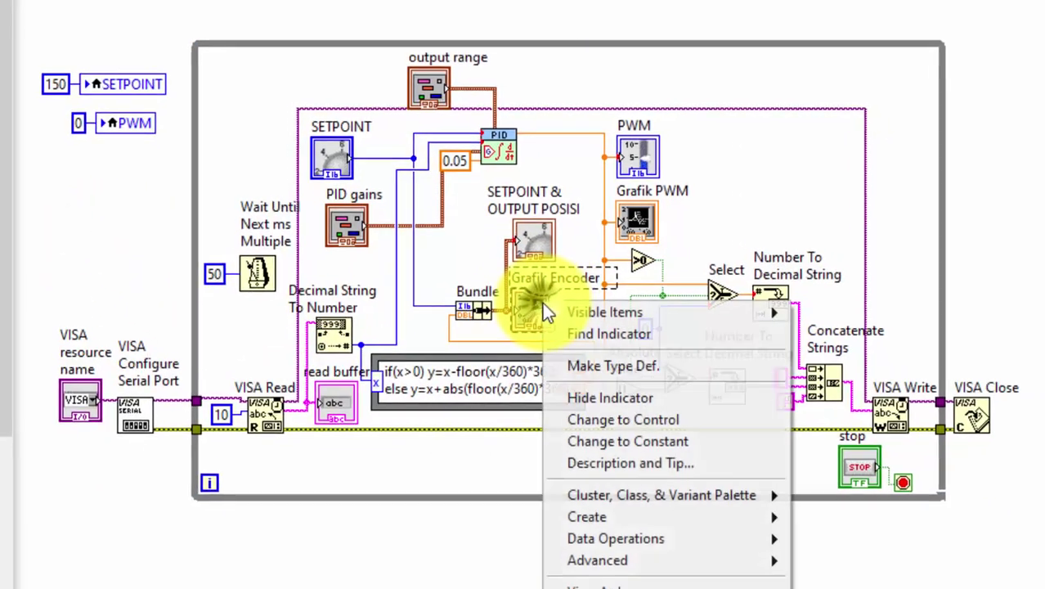
mouse_move(610, 517)
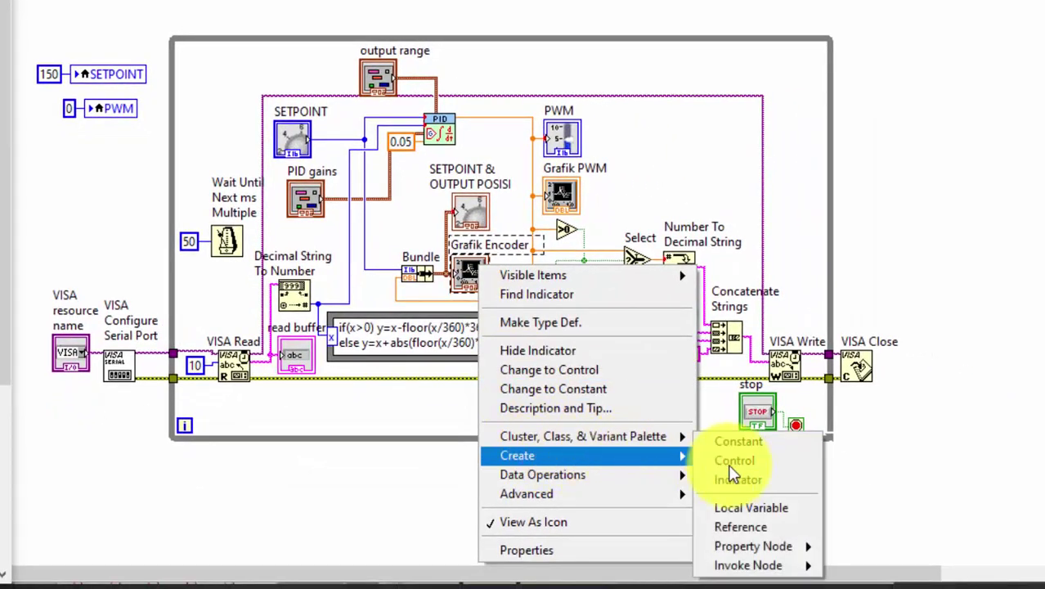
mouse_move(761, 545)
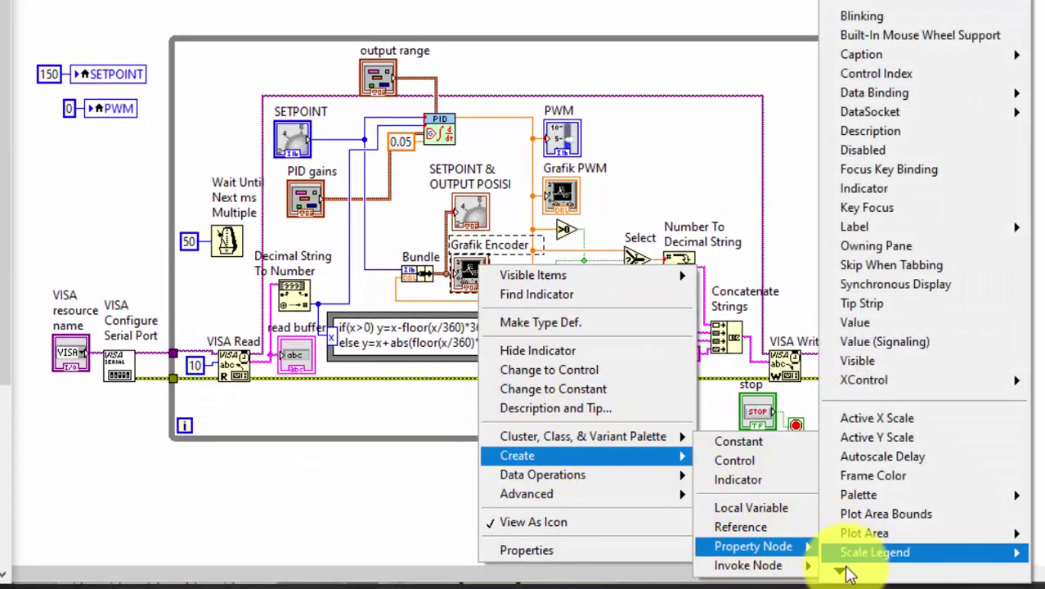
mouse_move(849, 575)
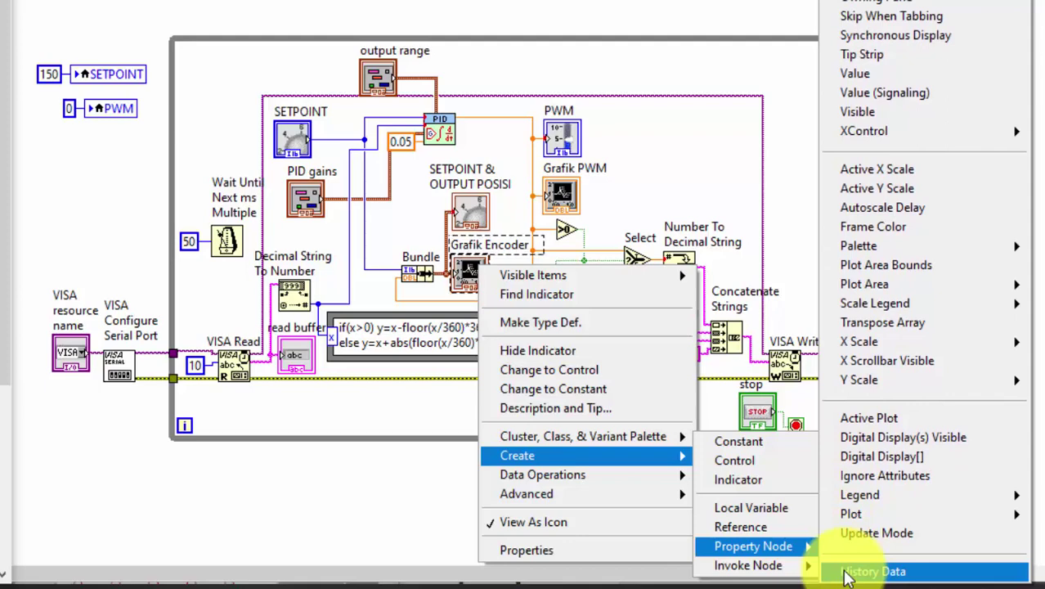
click(848, 575)
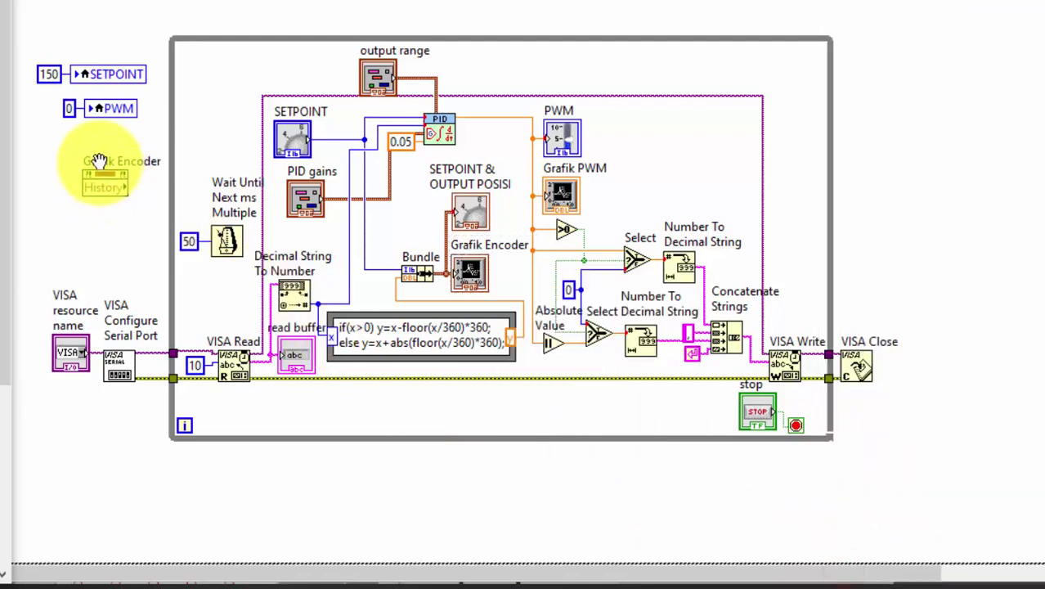
click(98, 160)
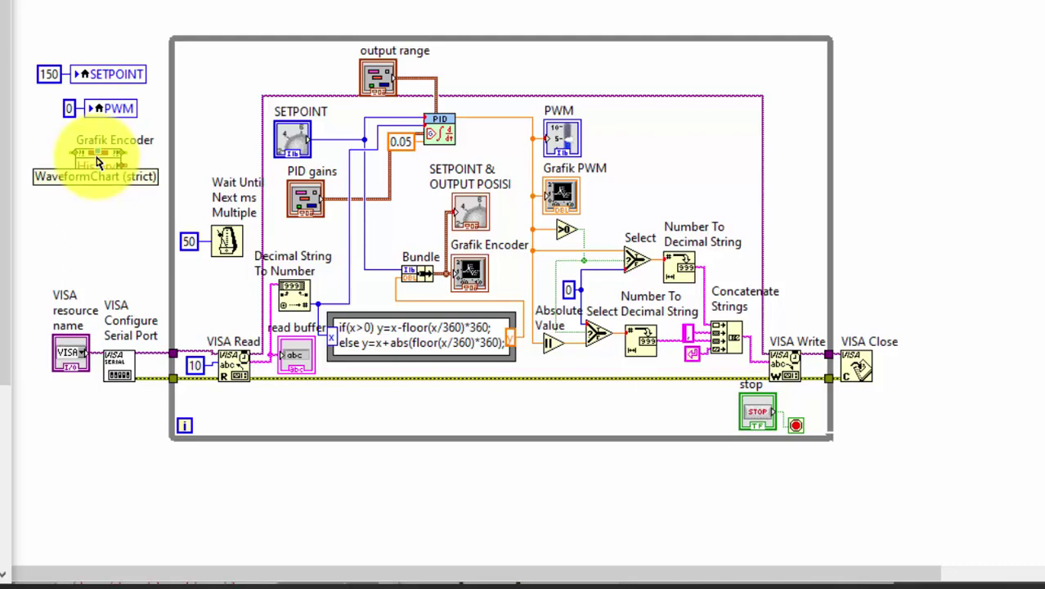
click(97, 161)
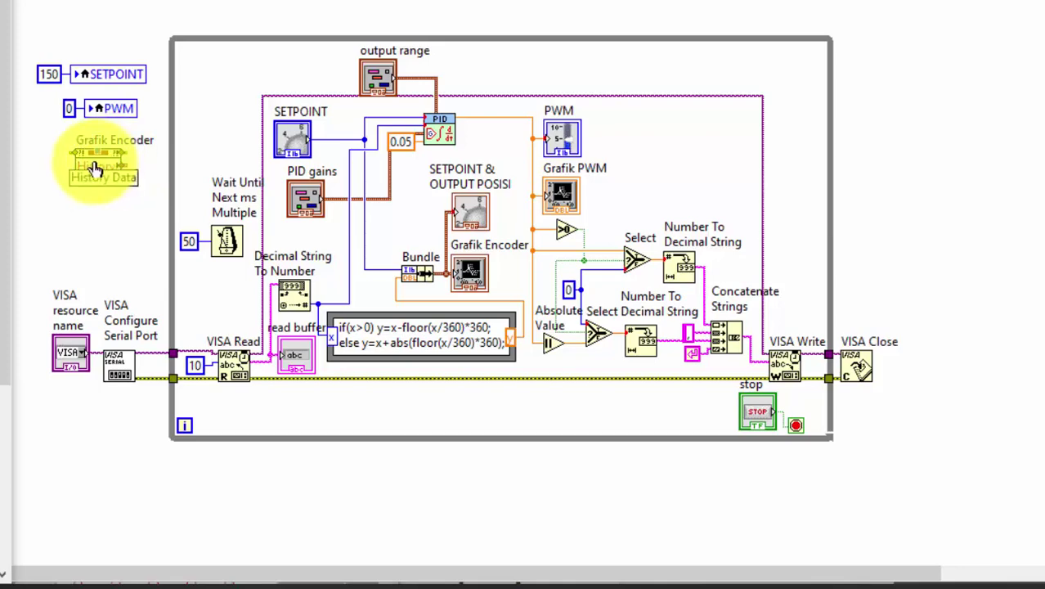
- Change the Grafik Encoder History property node to write and create a constant for its input
right_click(95, 169)
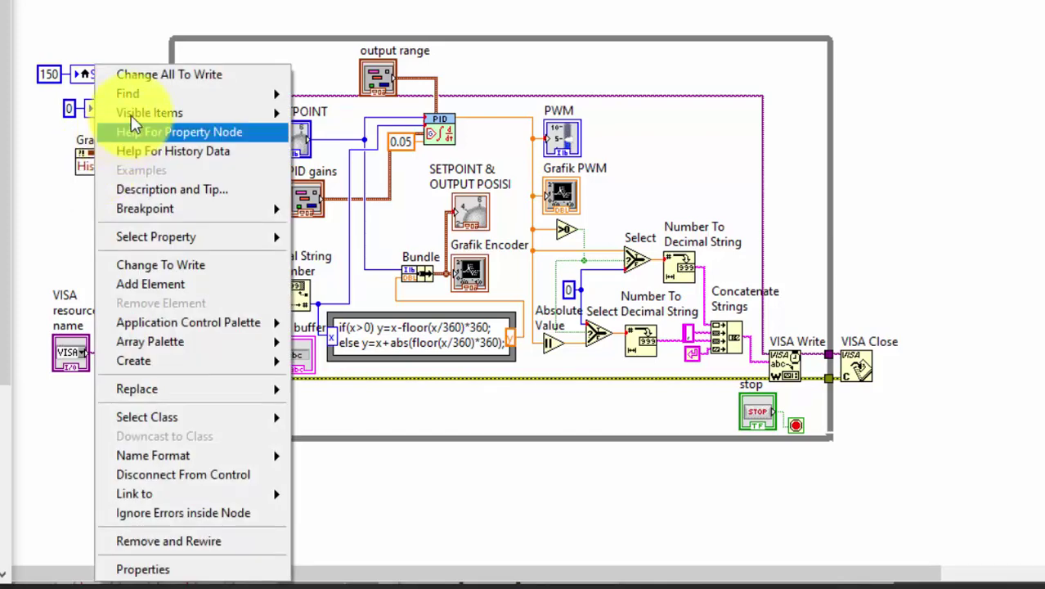
click(152, 79)
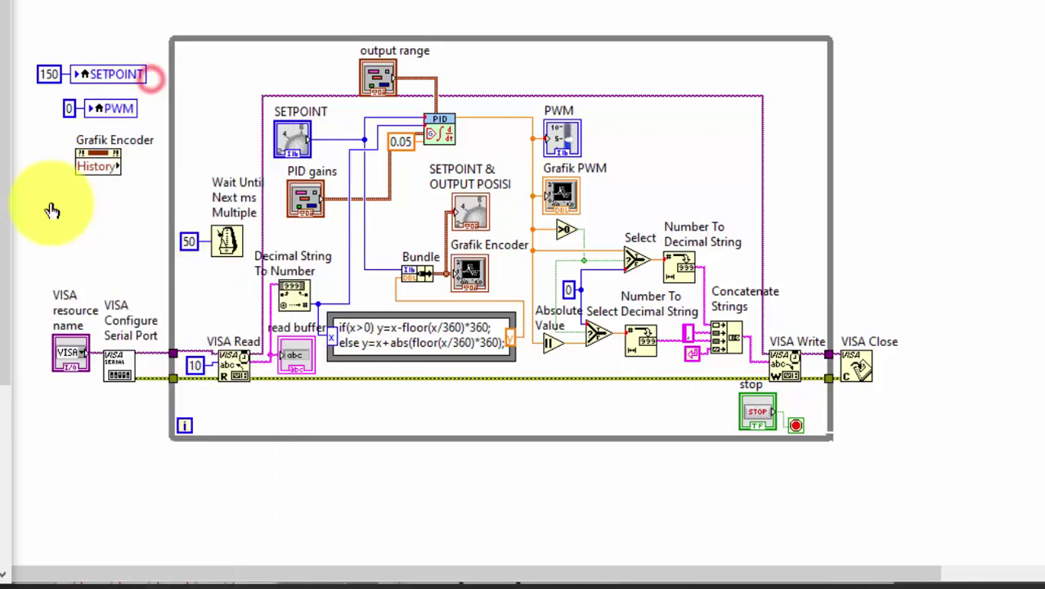
right_click(78, 170)
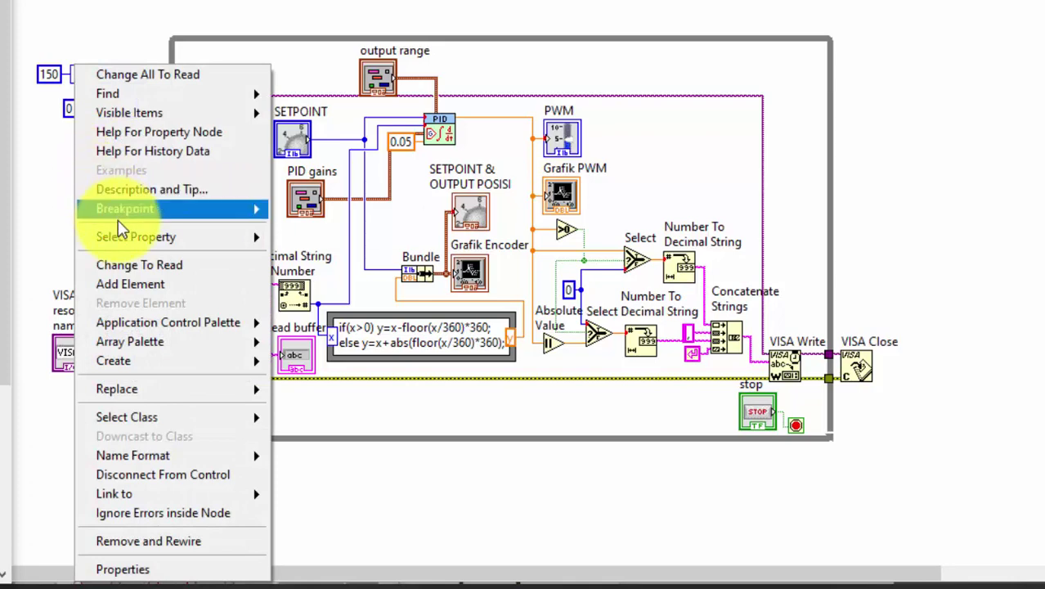
mouse_move(176, 360)
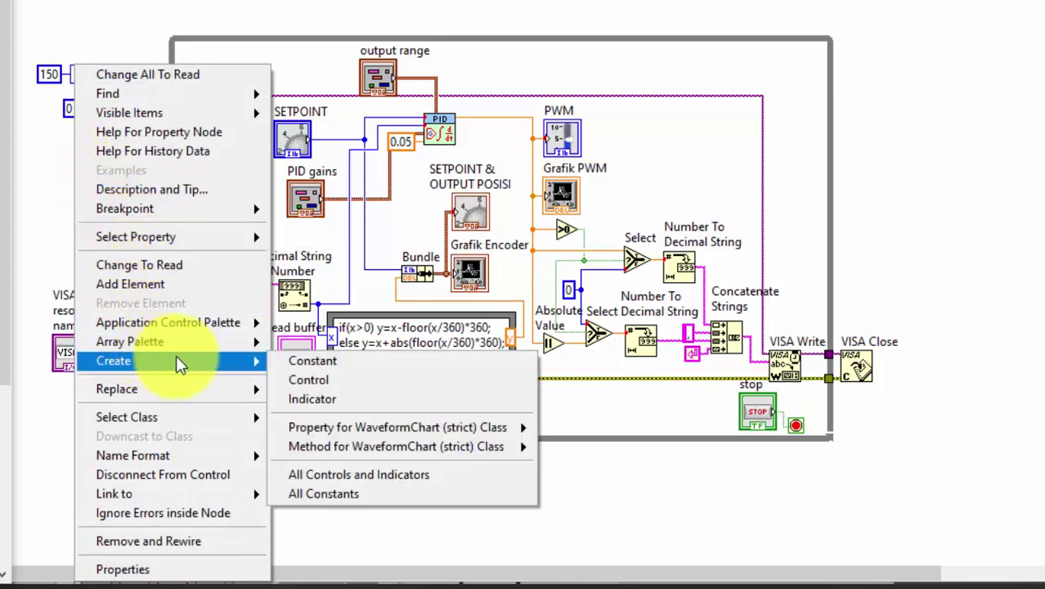
click(310, 359)
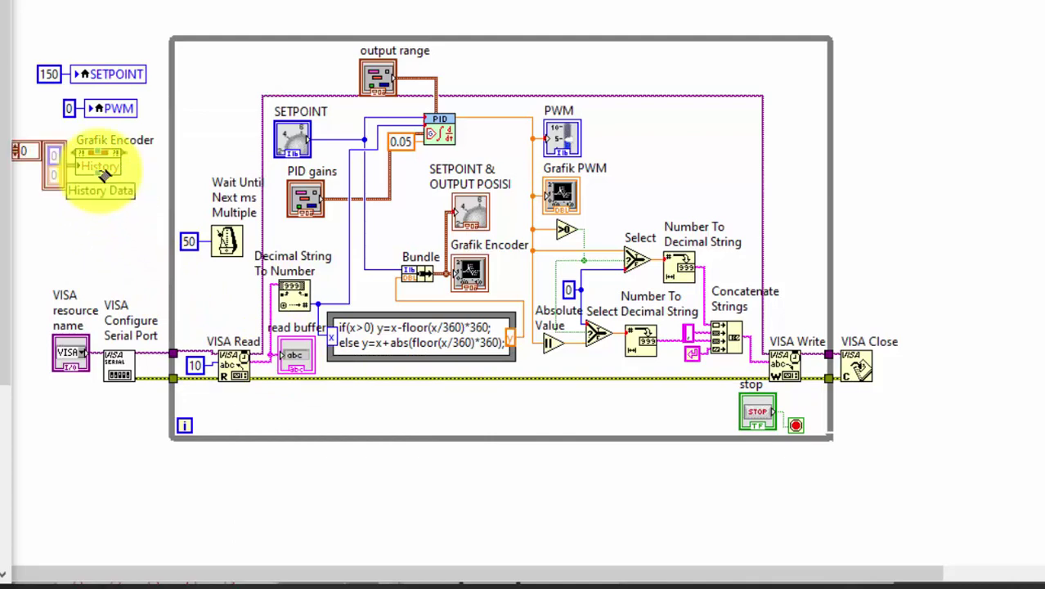
click(654, 302)
- Create a History Data property node for the Grafik PWM chart and place it below the Grafik Encoder property node
click(565, 194)
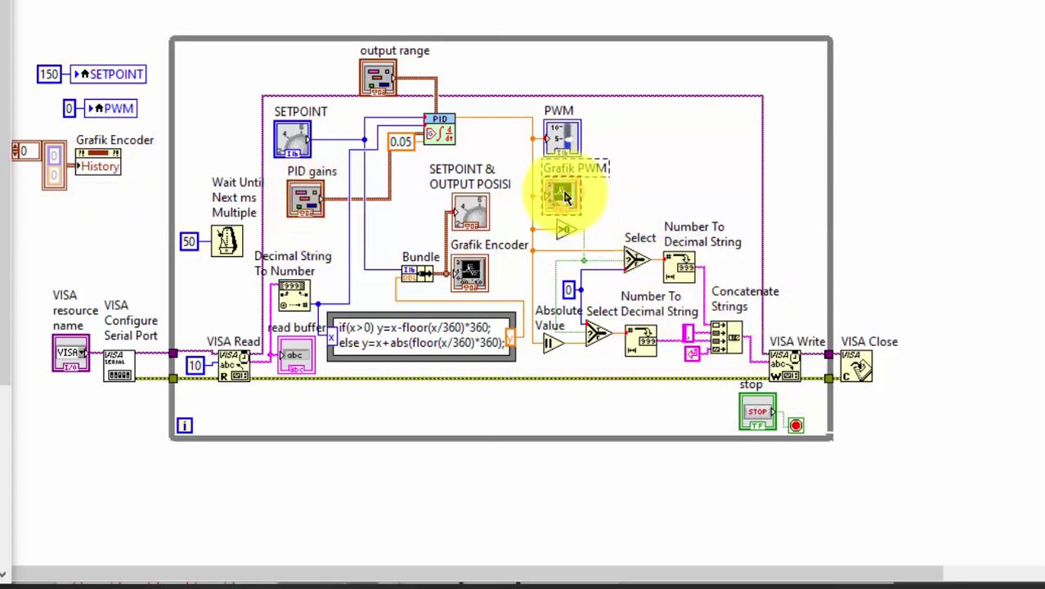
right_click(565, 195)
mouse_move(642, 391)
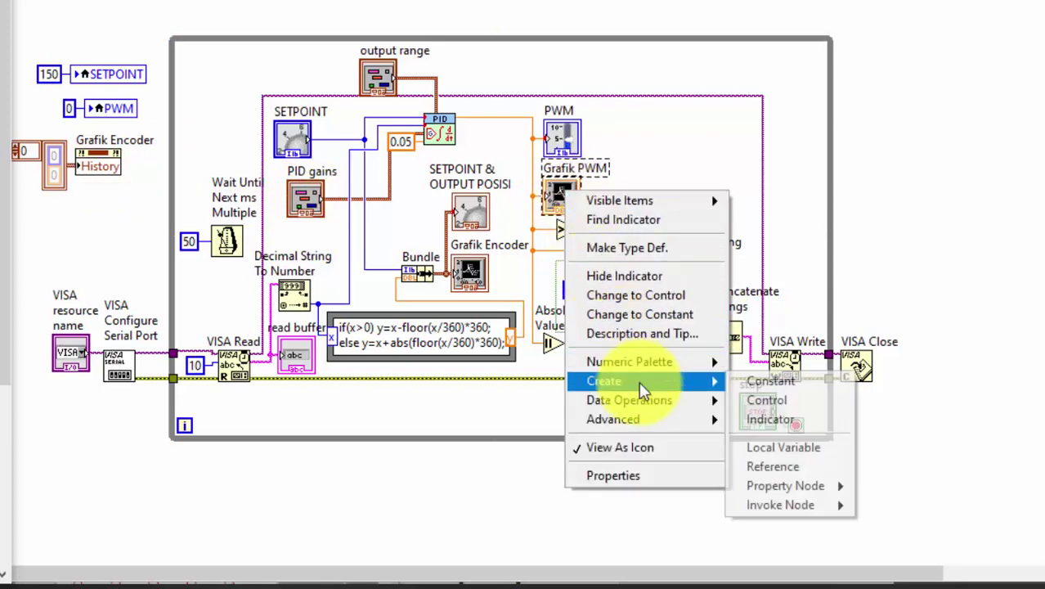
mouse_move(777, 491)
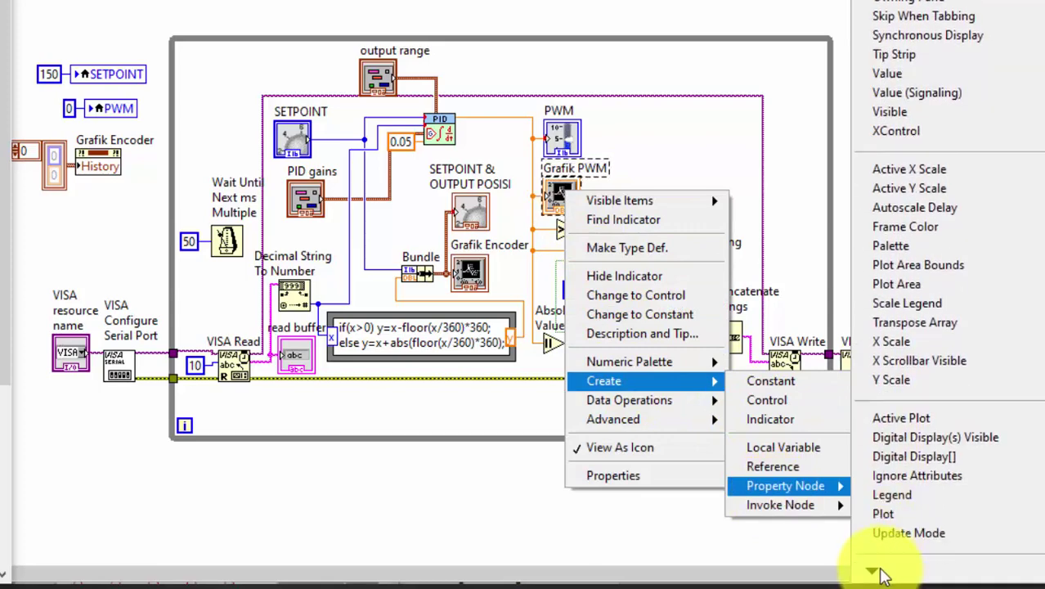
click(880, 566)
click(101, 233)
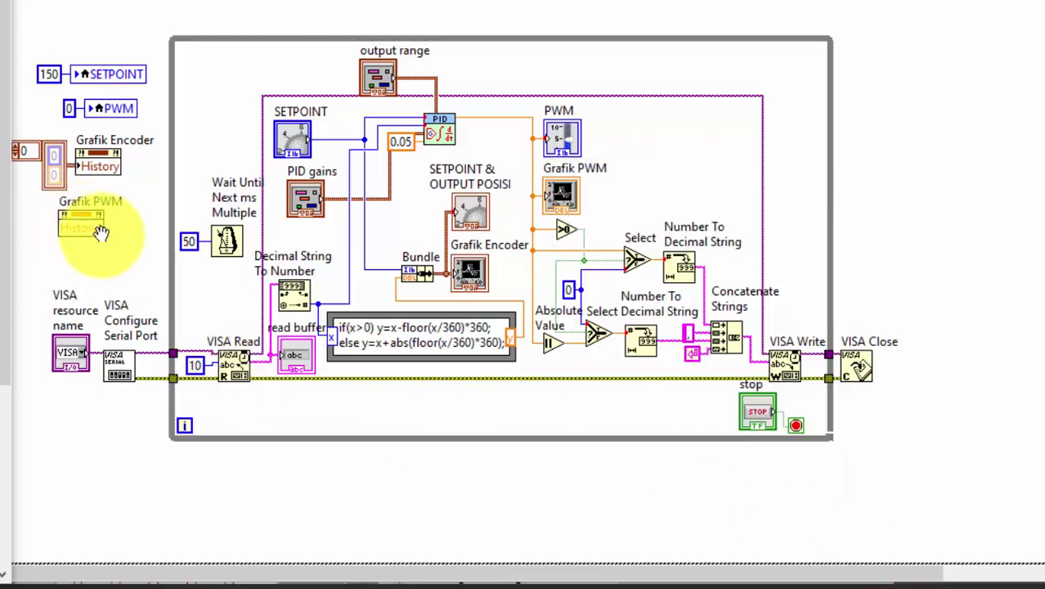
key(ctrl+z)
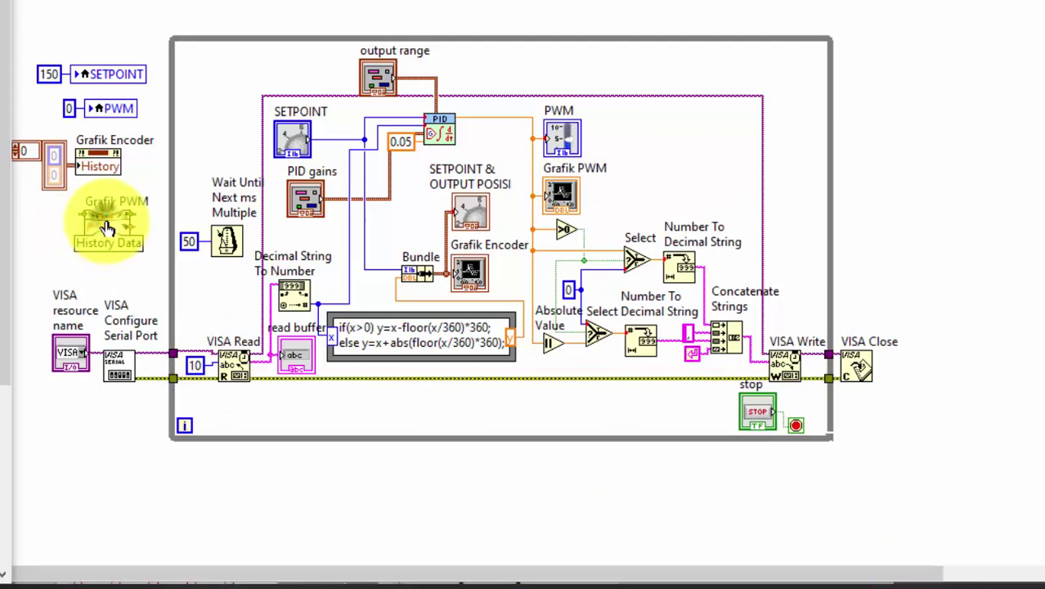
- Change the Grafik PWM History property node to write and create a constant for its input
click(106, 229)
right_click(107, 229)
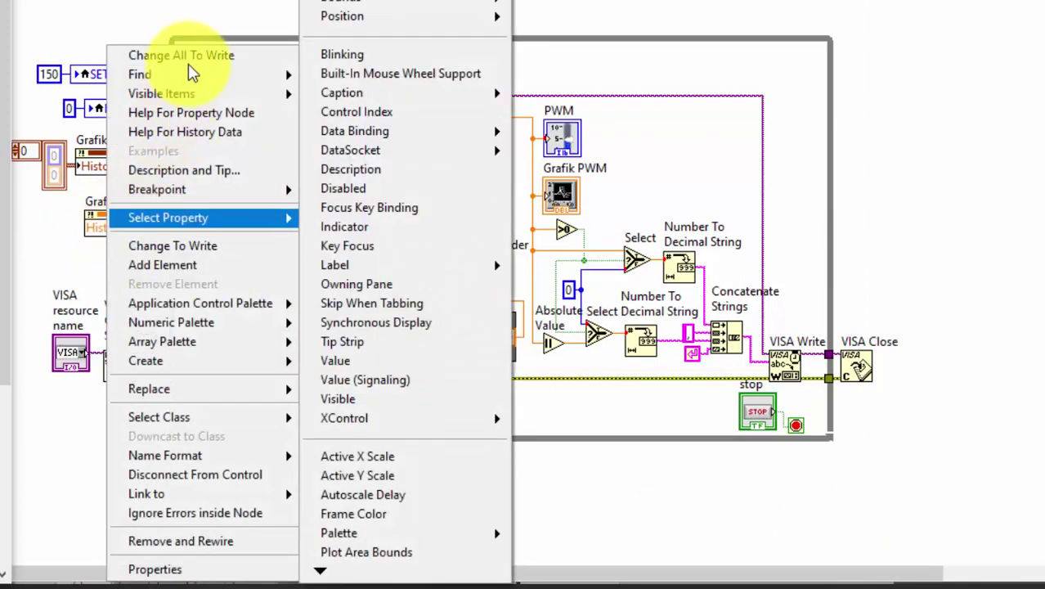
click(188, 54)
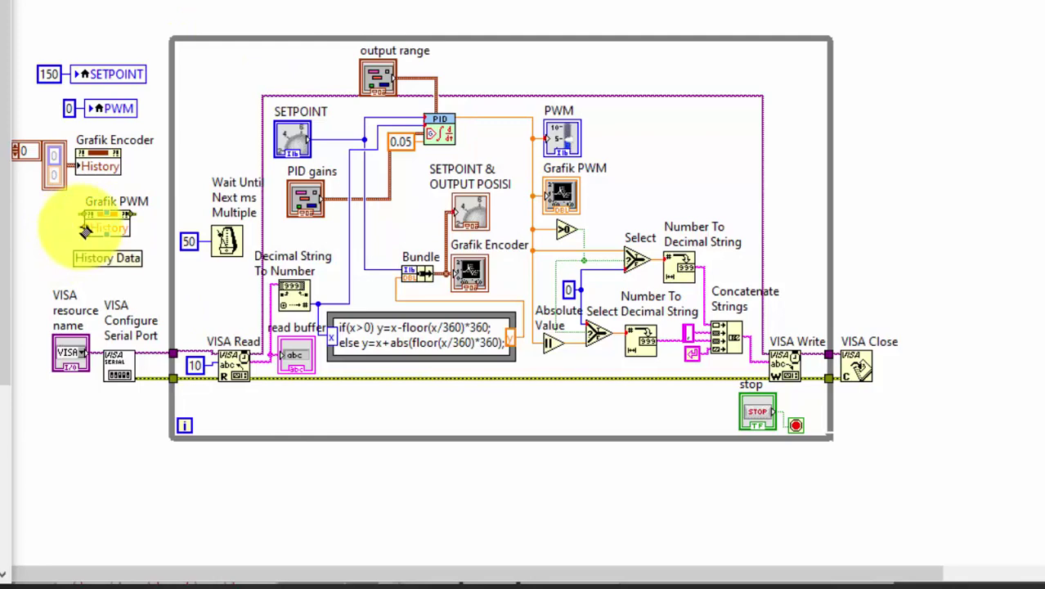
right_click(86, 230)
mouse_move(262, 366)
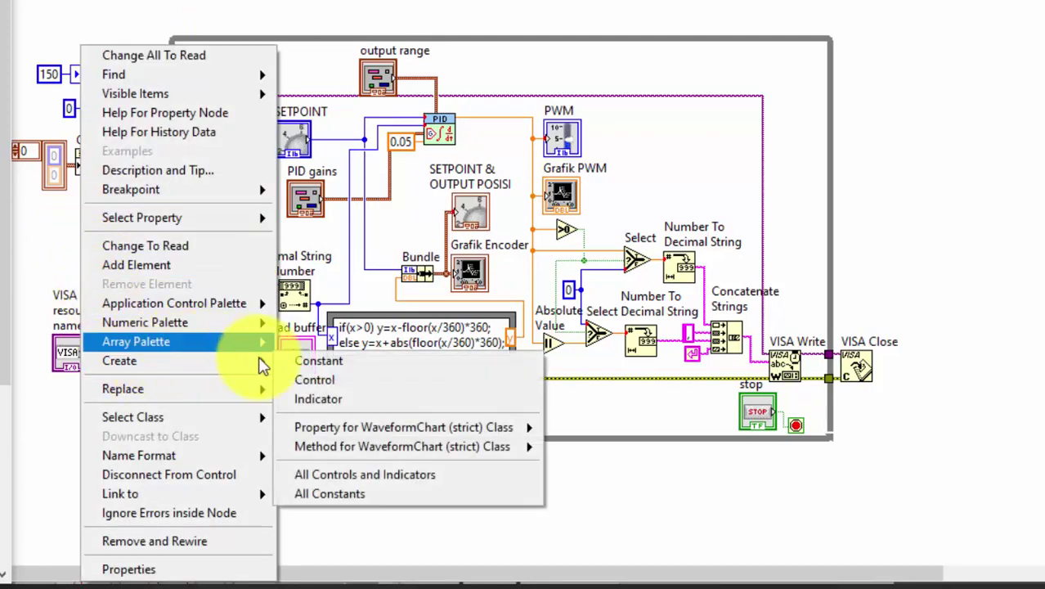
click(307, 361)
- Move VISA resource name and VISA Configure Serial Port farther from the loop and remove the wire segments connecting them to it
click(140, 383)
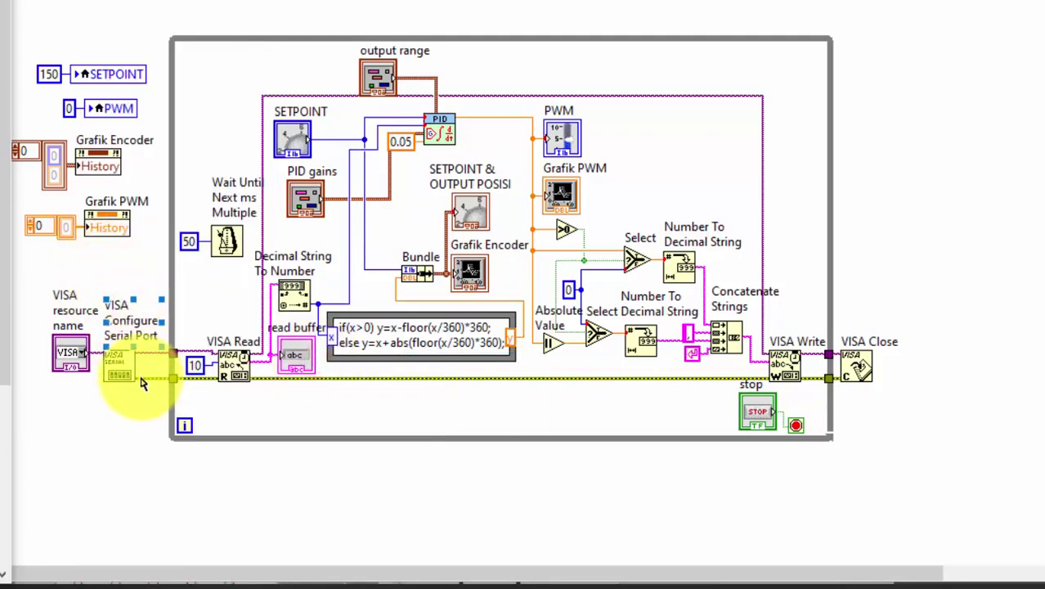
drag(33, 270, 79, 368)
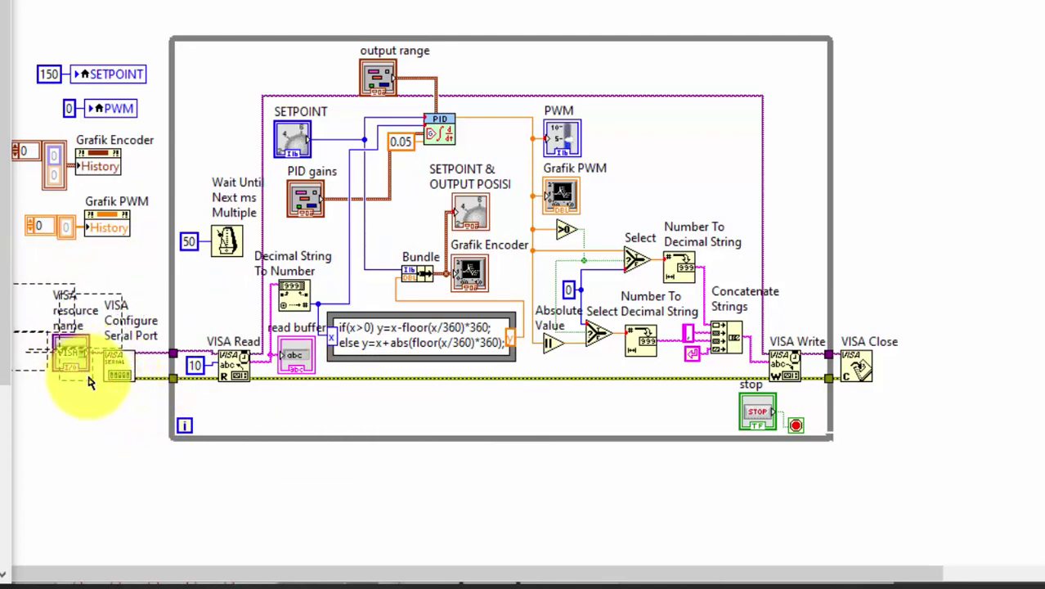
click(141, 386)
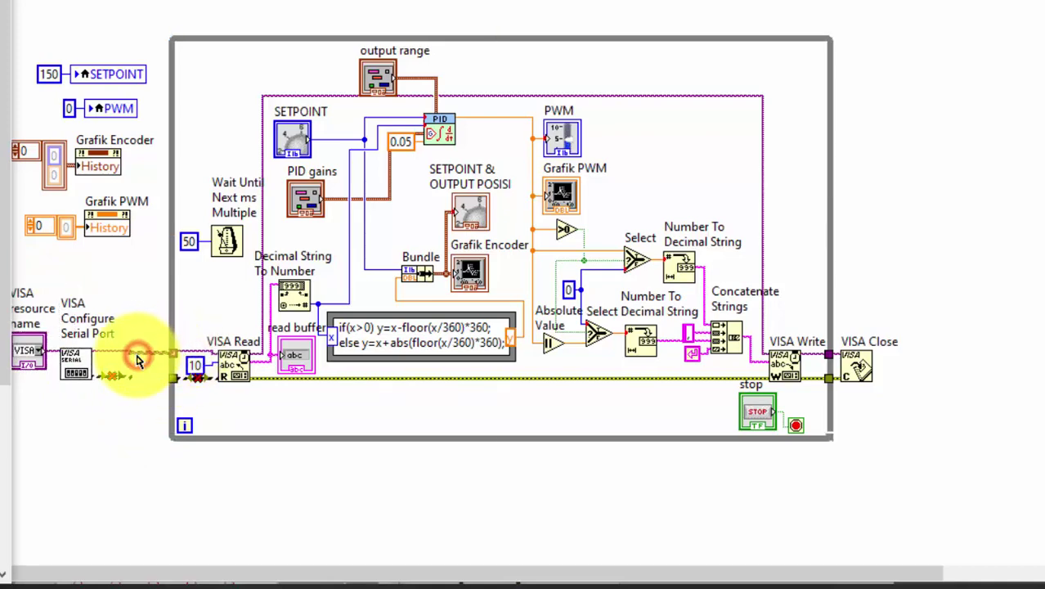
click(137, 360)
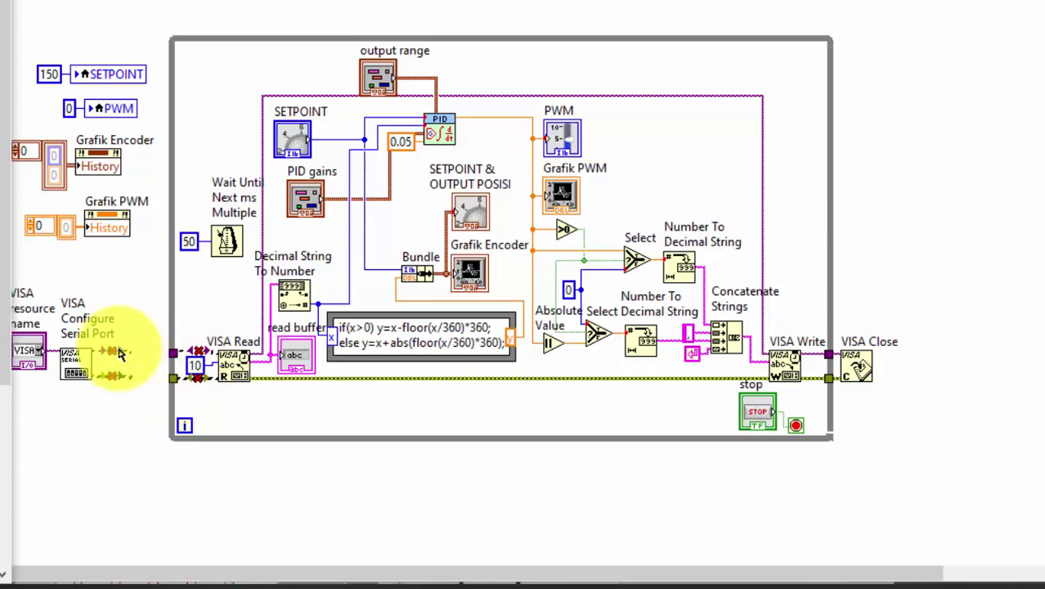
click(119, 348)
click(131, 354)
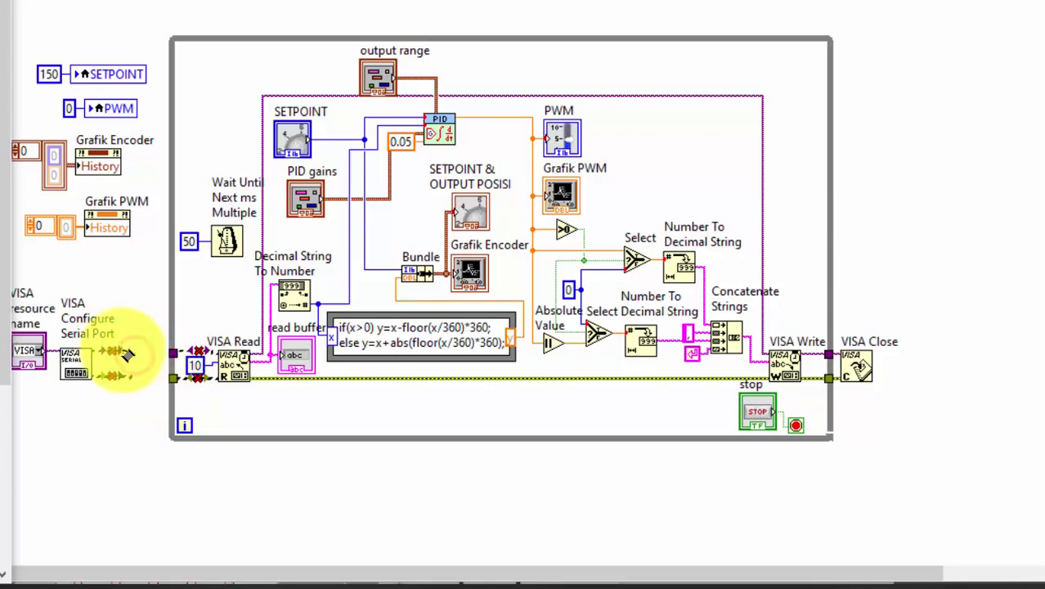
click(135, 356)
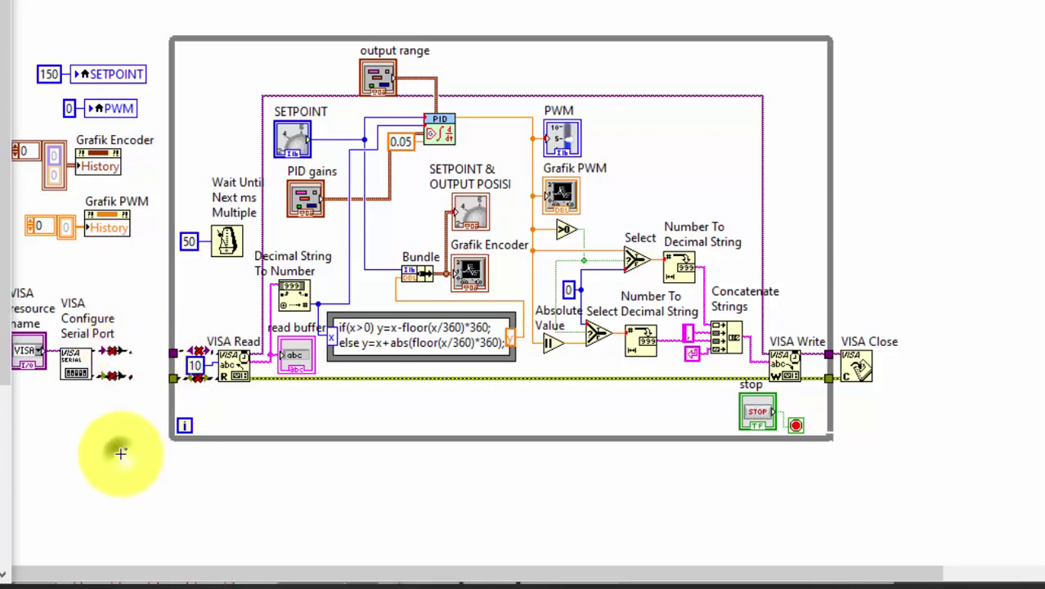
- Add a serial Flush Buffer function between VISA Configure Serial Port and the while loop
right_click(121, 453)
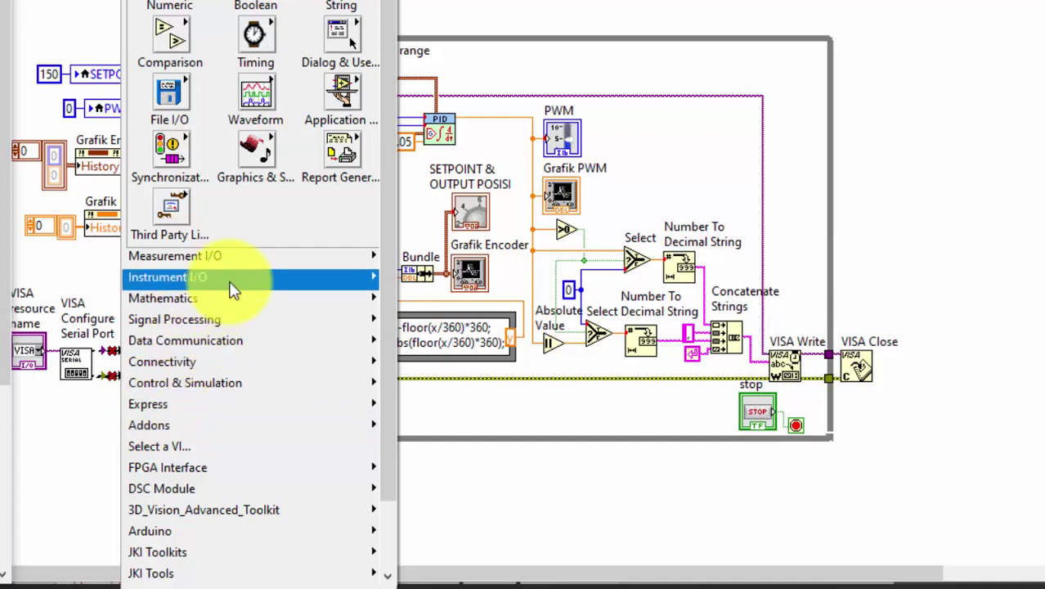
mouse_move(233, 290)
mouse_move(590, 412)
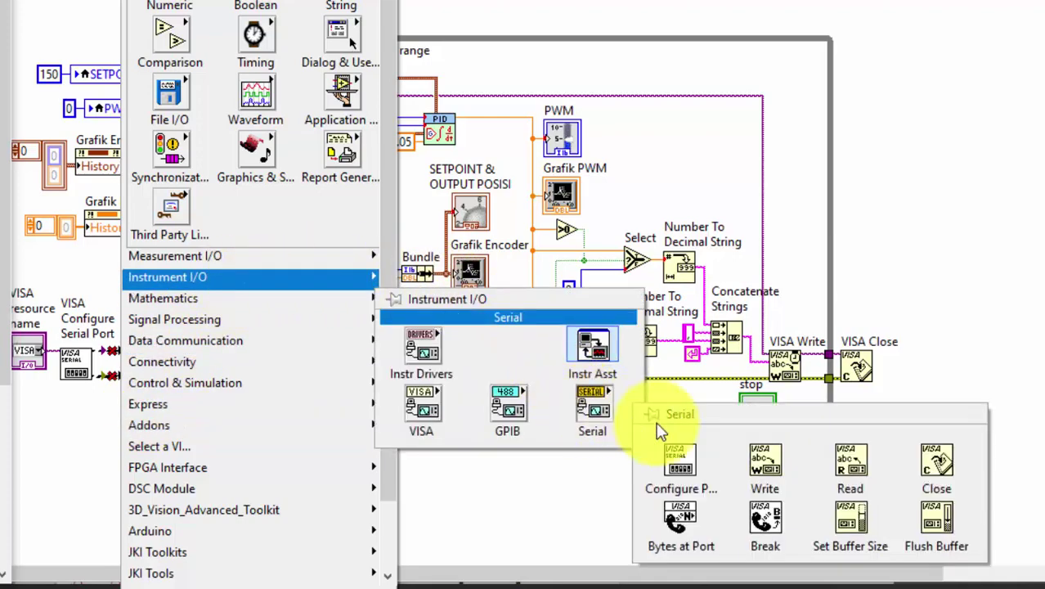
click(936, 519)
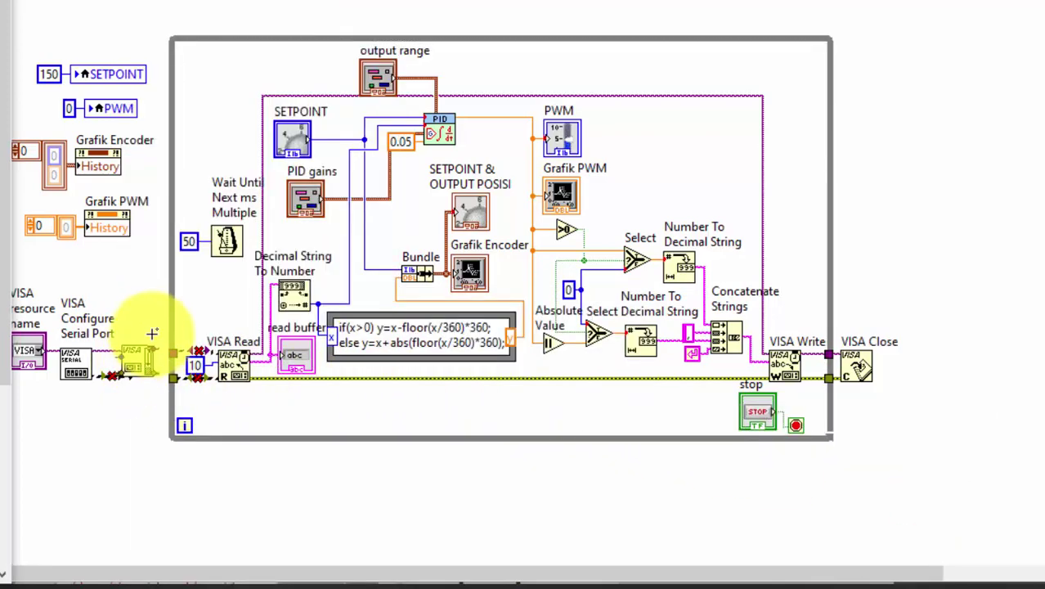
- Wire the Flush Buffer function's VISA resource and error lines to the loop tunnels and adjust its position between them
click(151, 350)
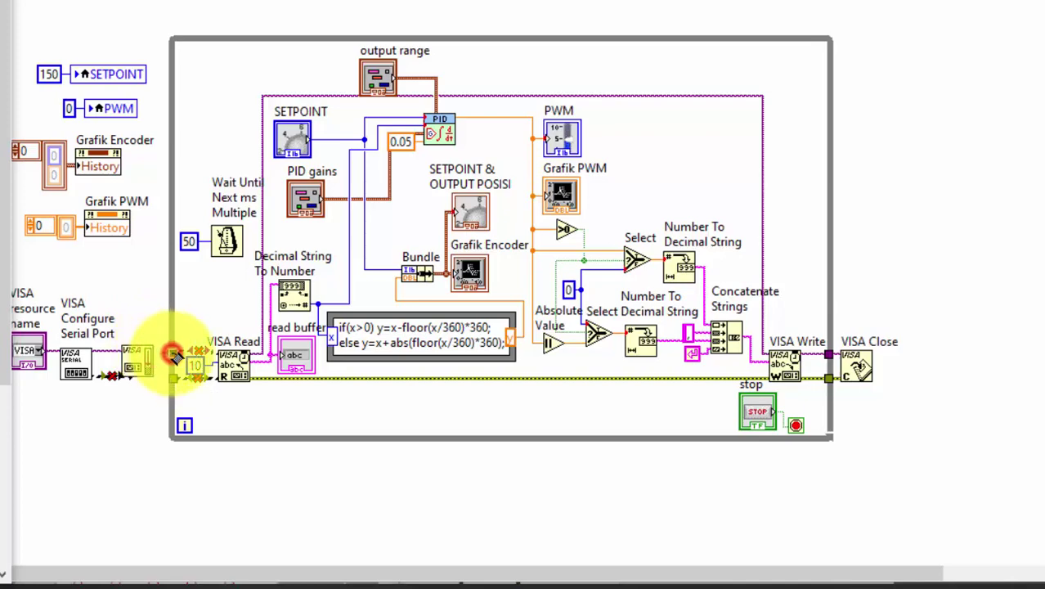
click(121, 377)
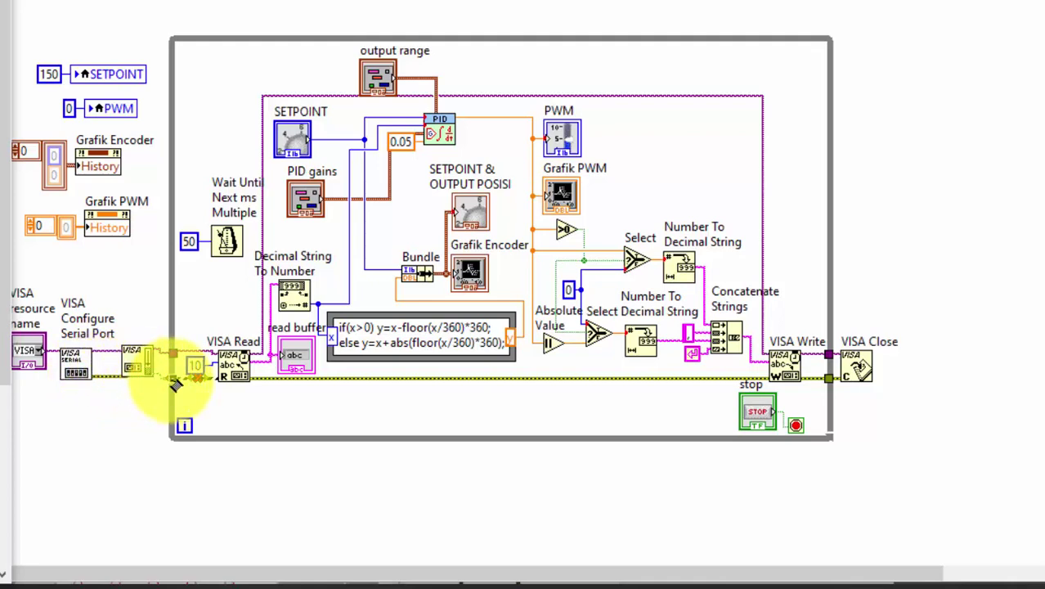
click(171, 380)
click(137, 366)
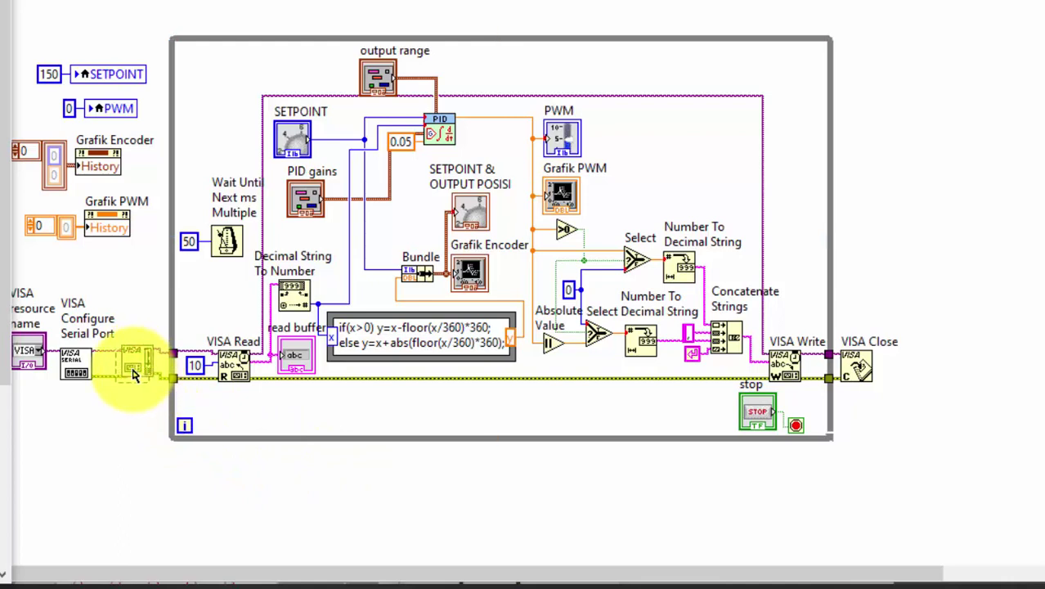
click(247, 483)
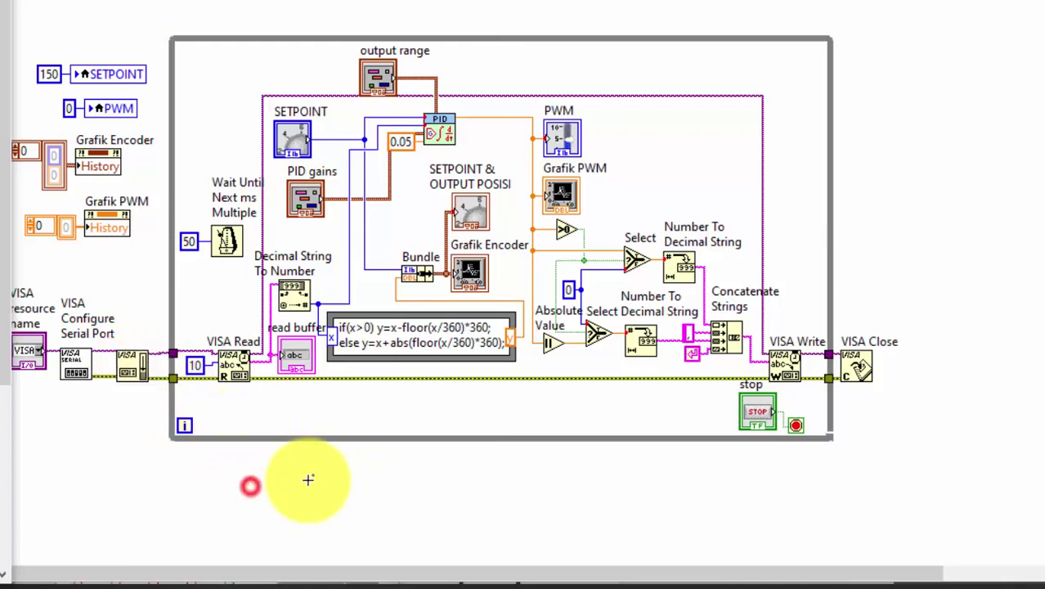
- Place a Subtract function inside the loop, between PID gains and the SETPOINT & OUTPUT POSISI indicator
right_click(350, 459)
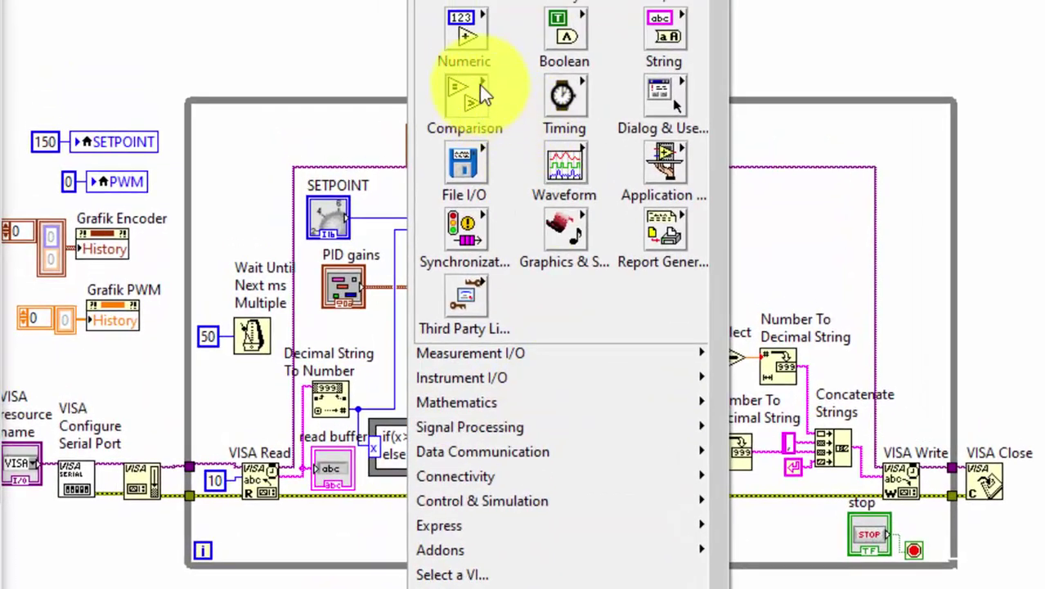
mouse_move(469, 41)
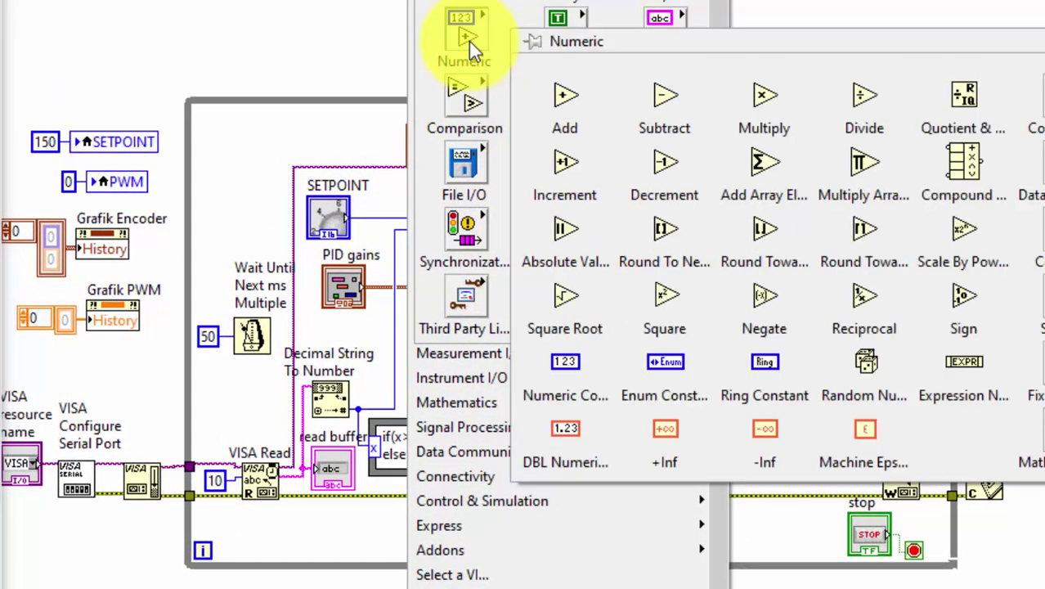
click(660, 113)
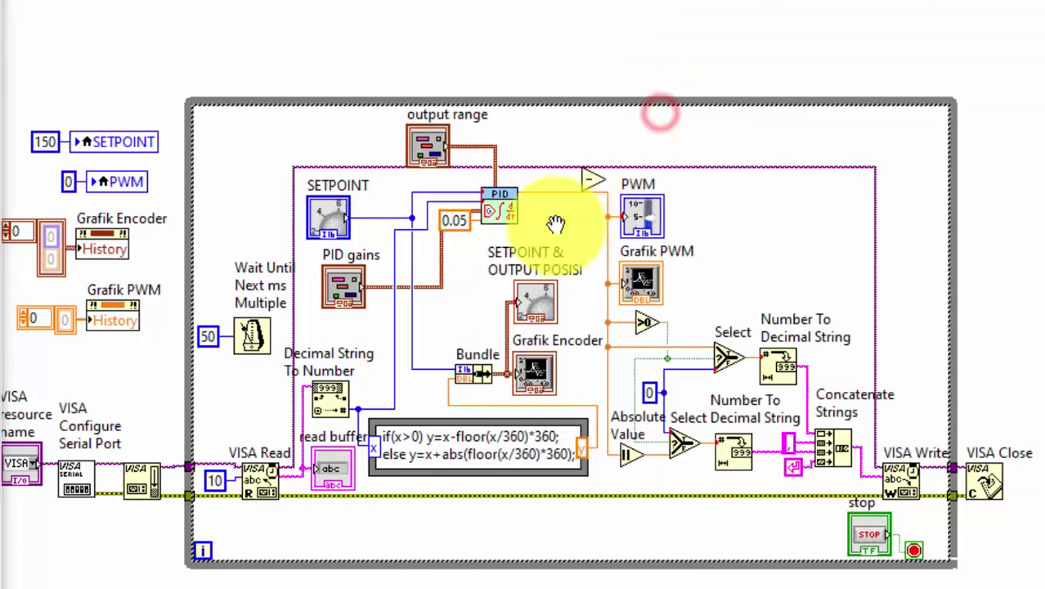
click(446, 311)
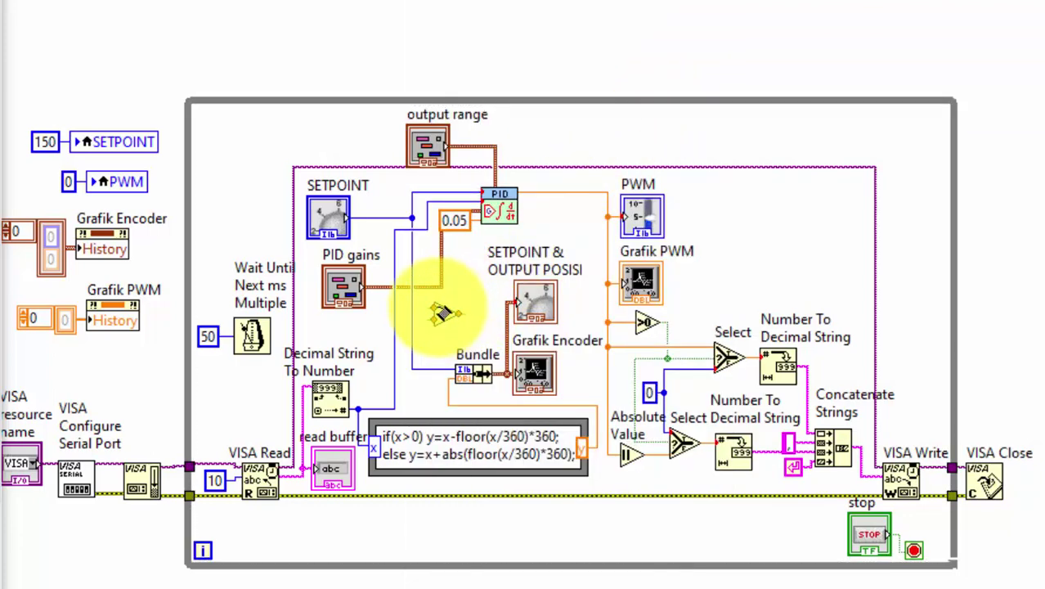
- Wire the Decimal String To Number output to Subtract's x input and the SETPOINT wire to its y input
click(436, 311)
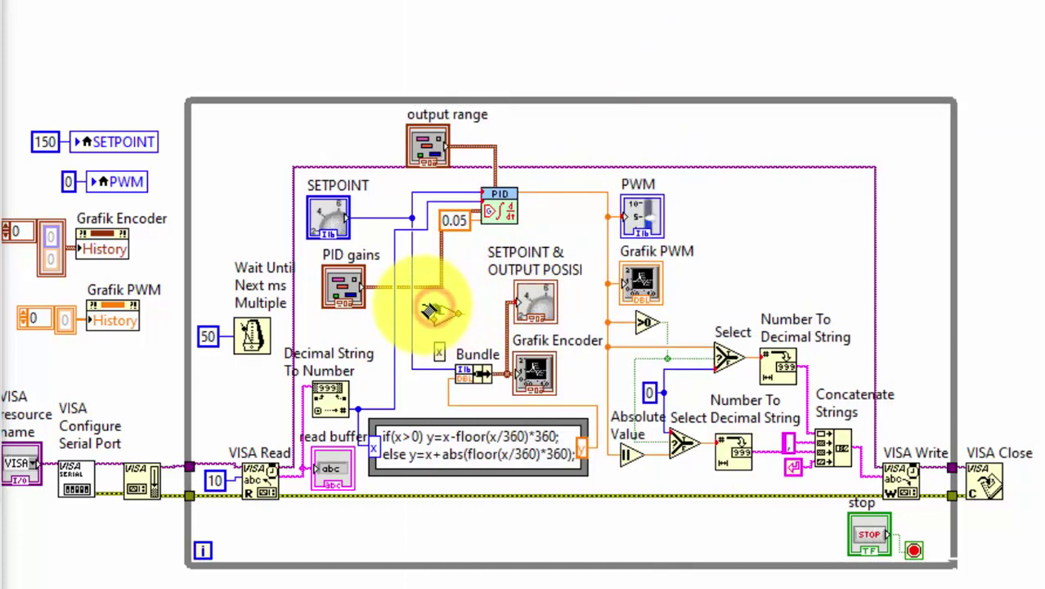
click(399, 308)
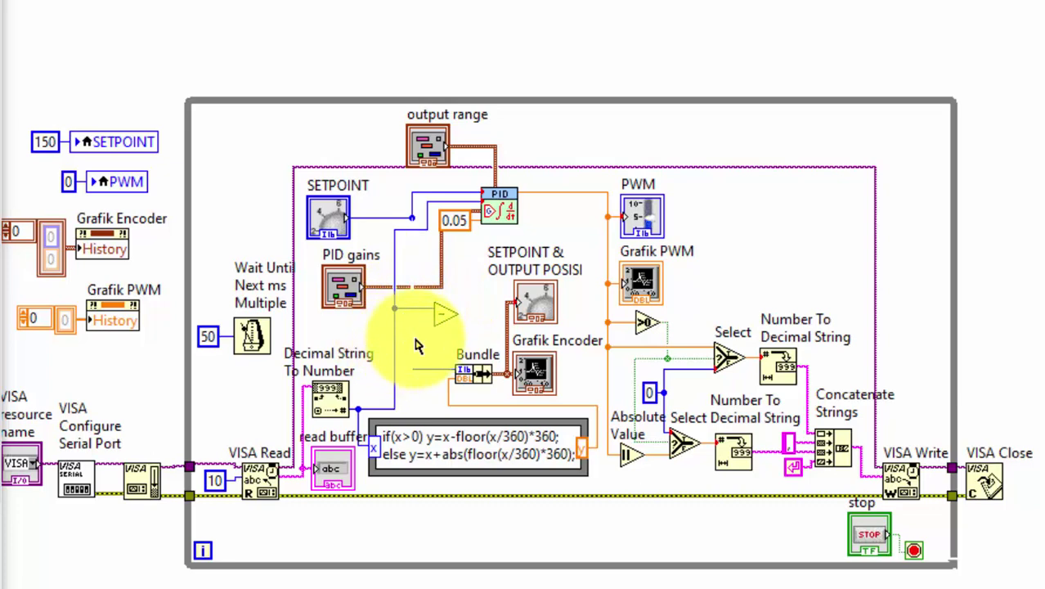
click(327, 353)
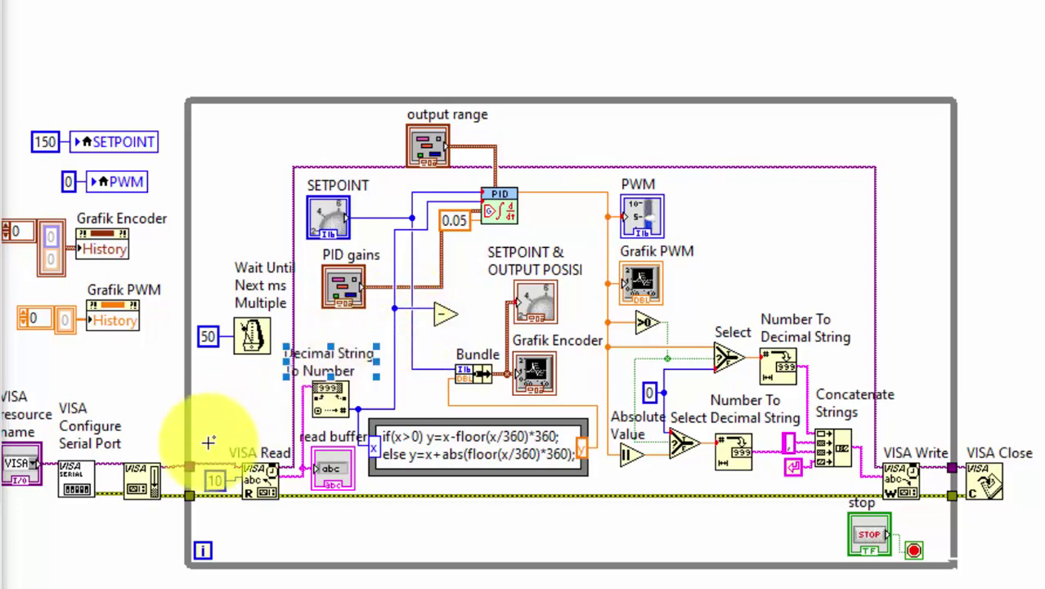
click(189, 479)
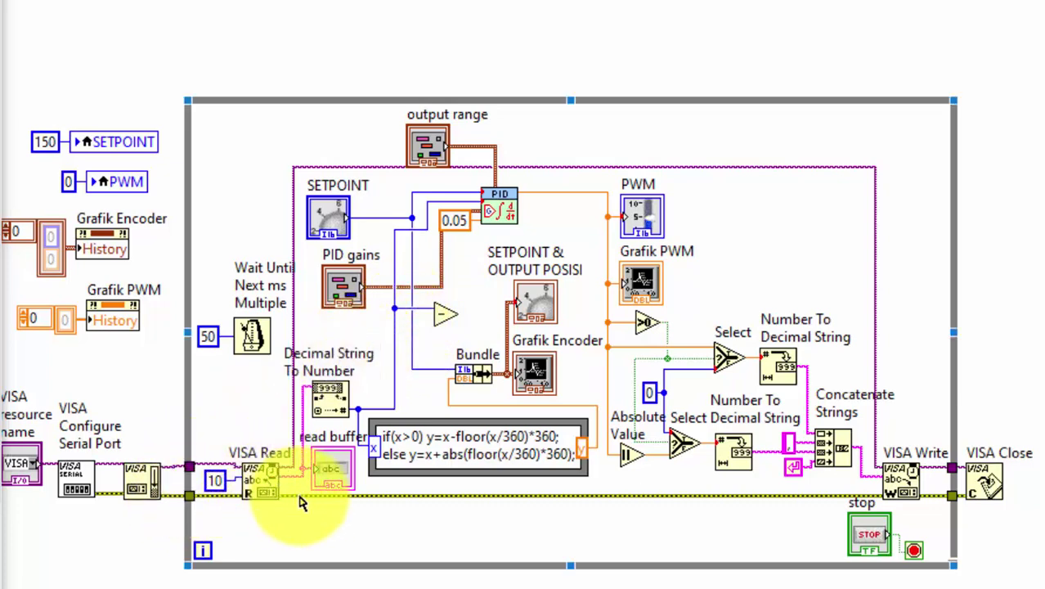
click(339, 409)
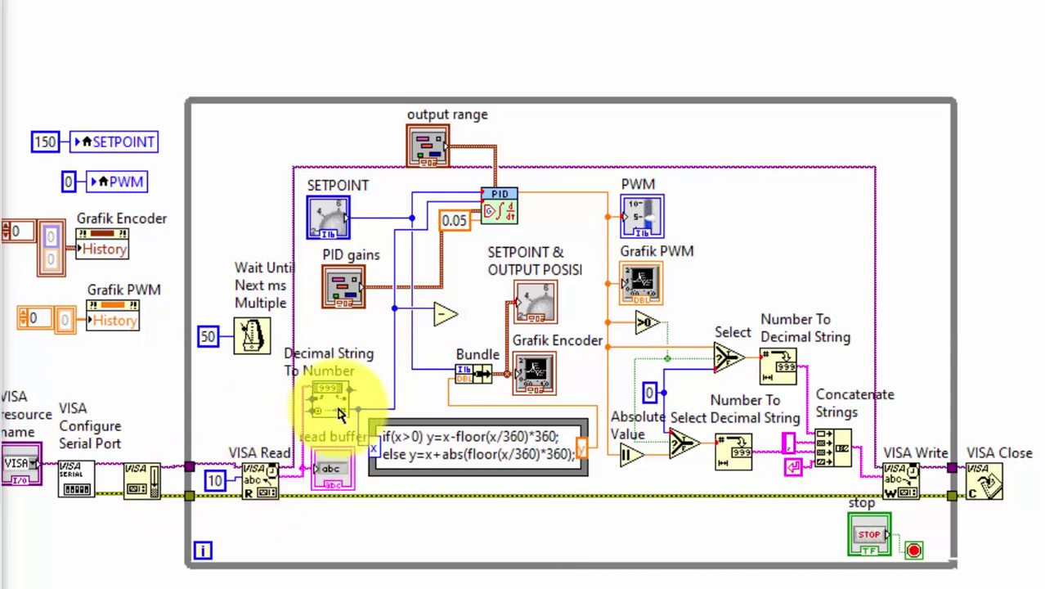
click(325, 377)
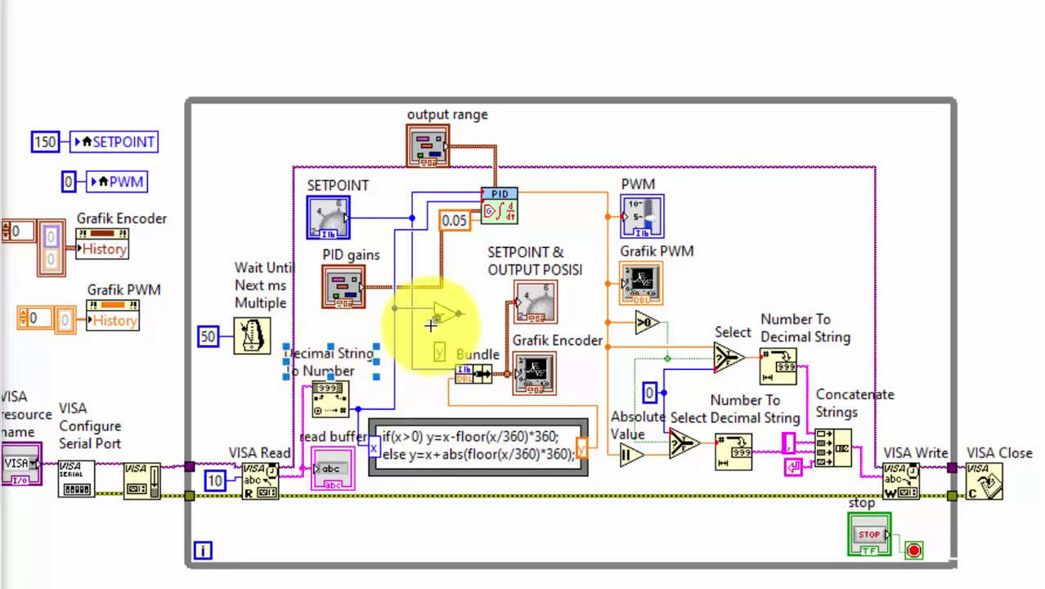
click(436, 325)
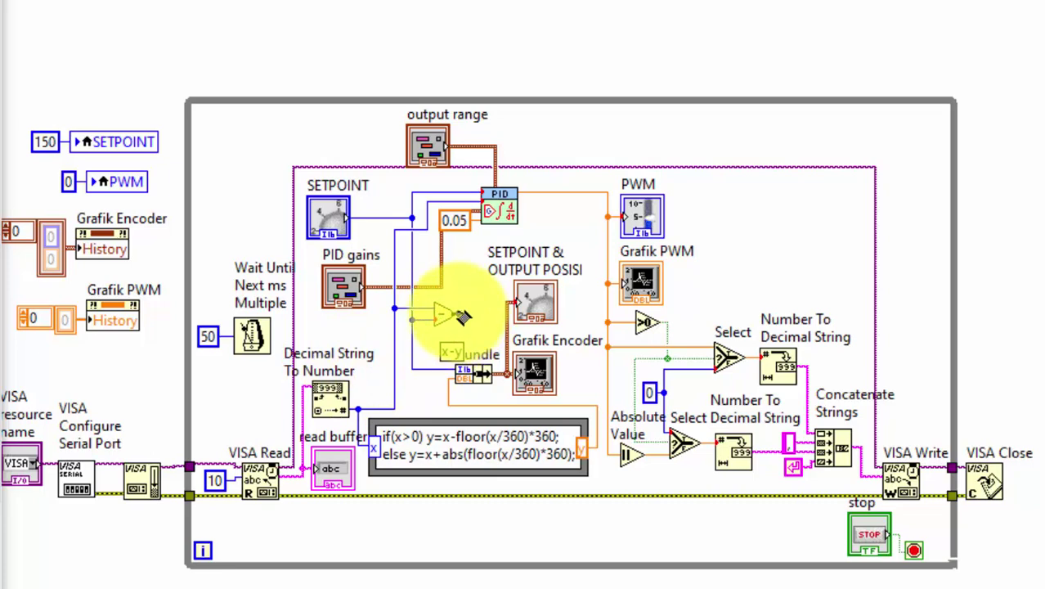
- Create an indicator for the output of the Subtract function
right_click(459, 314)
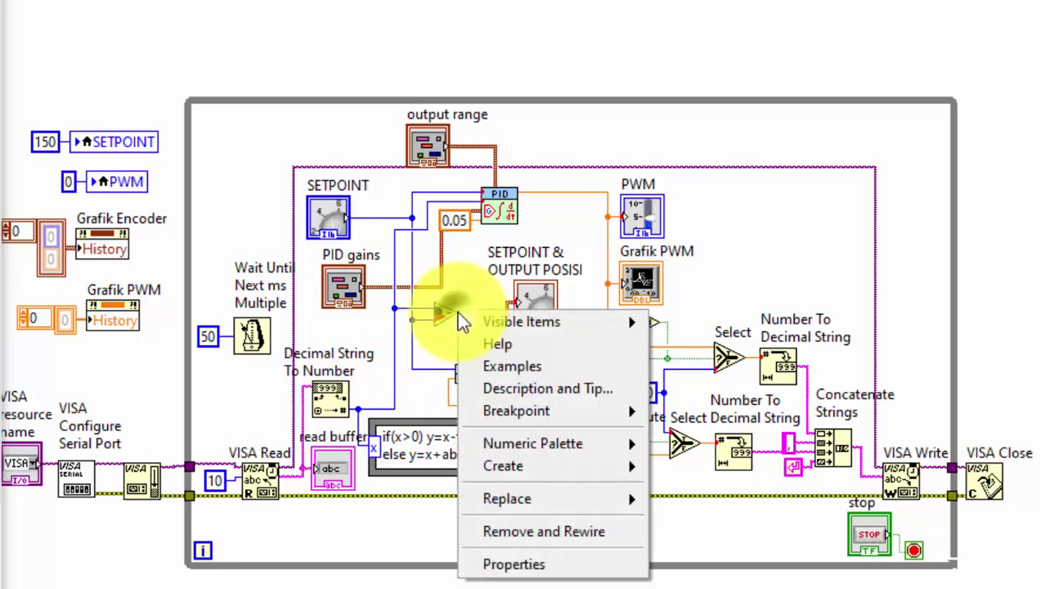
mouse_move(559, 465)
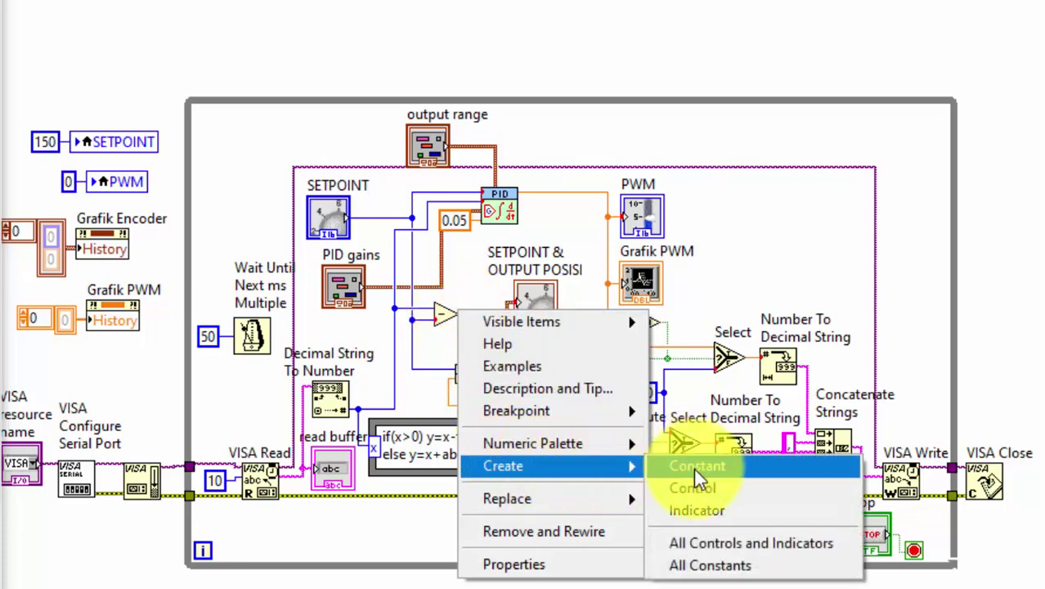
click(693, 507)
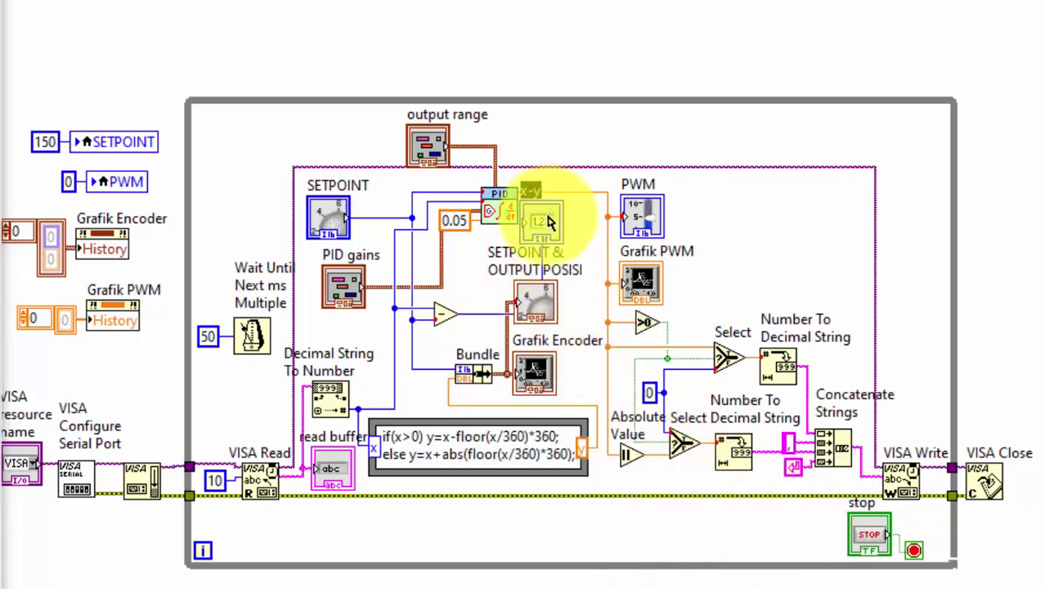
- Shift SETPOINT & OUTPUT POSISI aside, place the x-y indicator next to Subtract and wire it to the subtraction output
drag(555, 319, 594, 320)
click(539, 237)
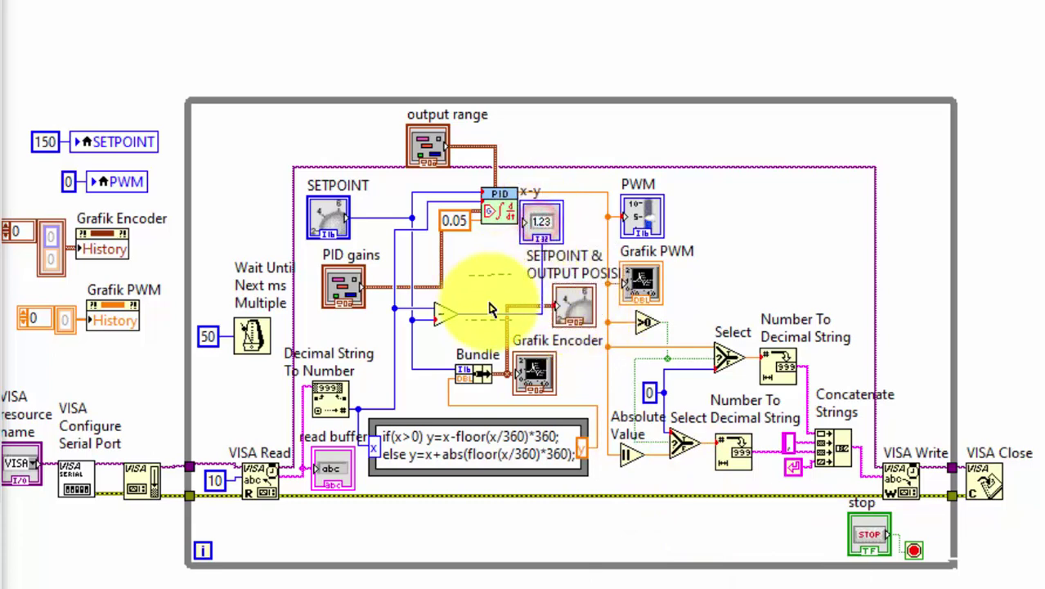
drag(494, 309, 515, 288)
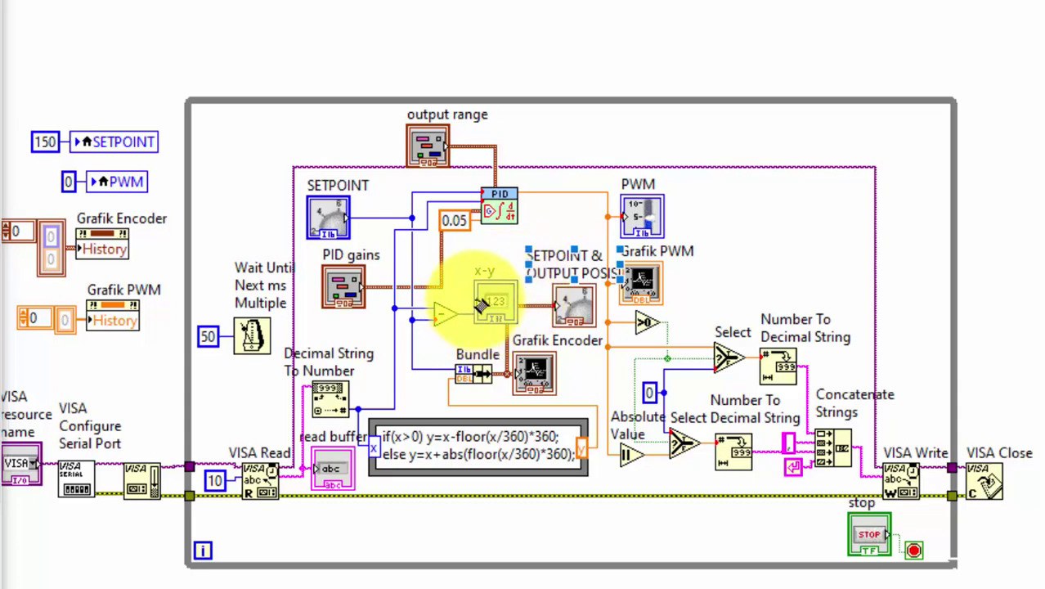
click(477, 303)
click(456, 314)
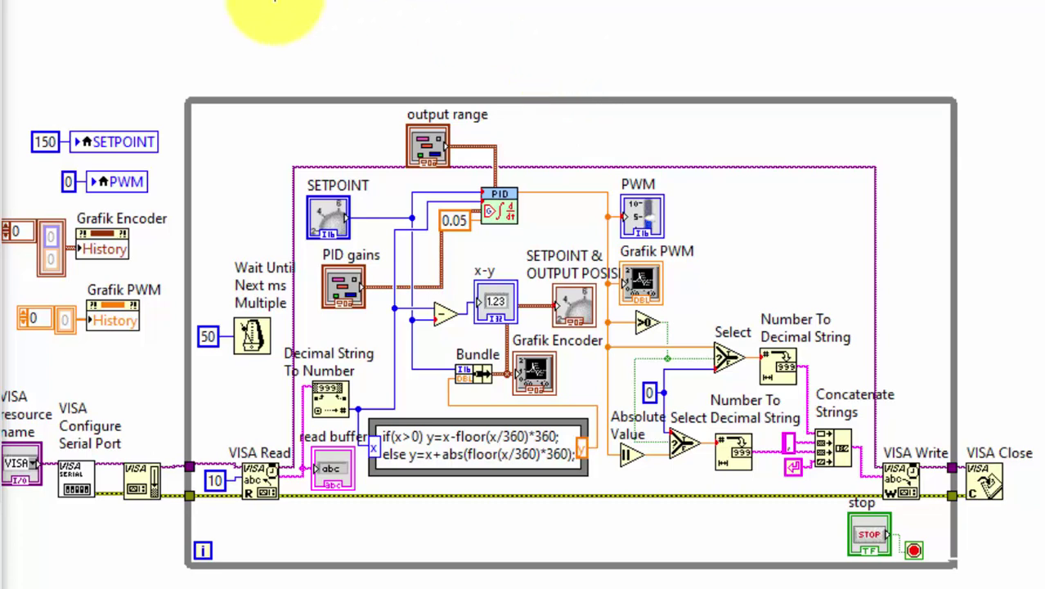
- On the front panel, rename the x-y indicator to Error and move it below the output range cluster
click(135, 23)
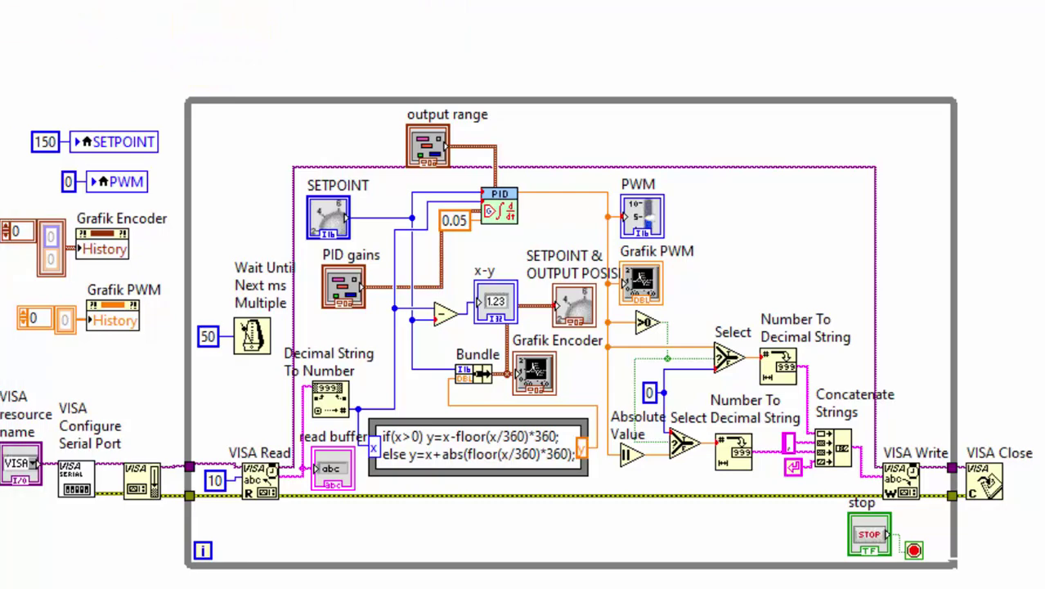
click(73, 63)
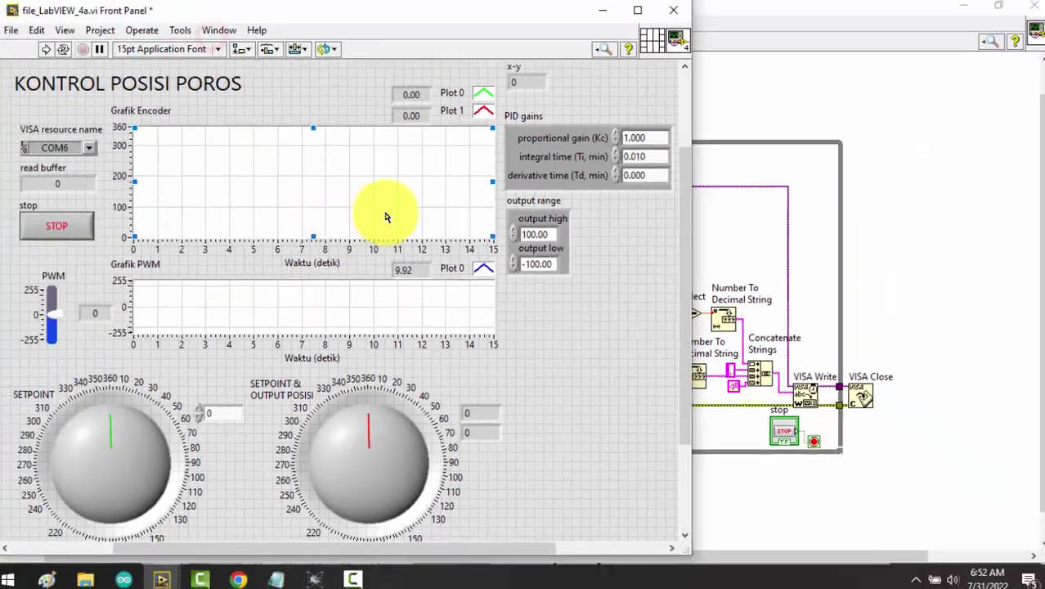
click(563, 374)
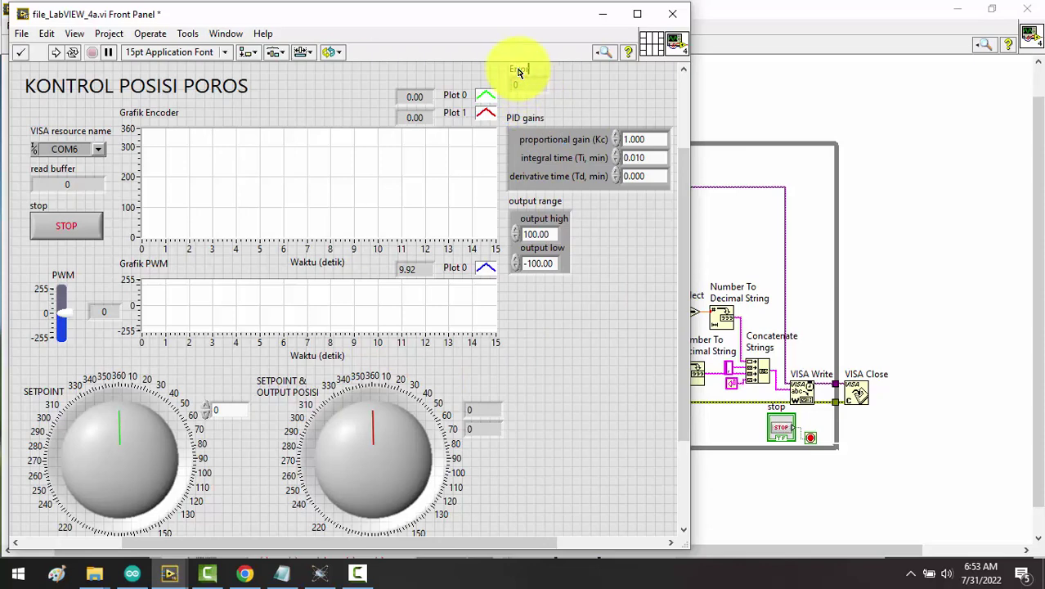
click(517, 72)
click(583, 109)
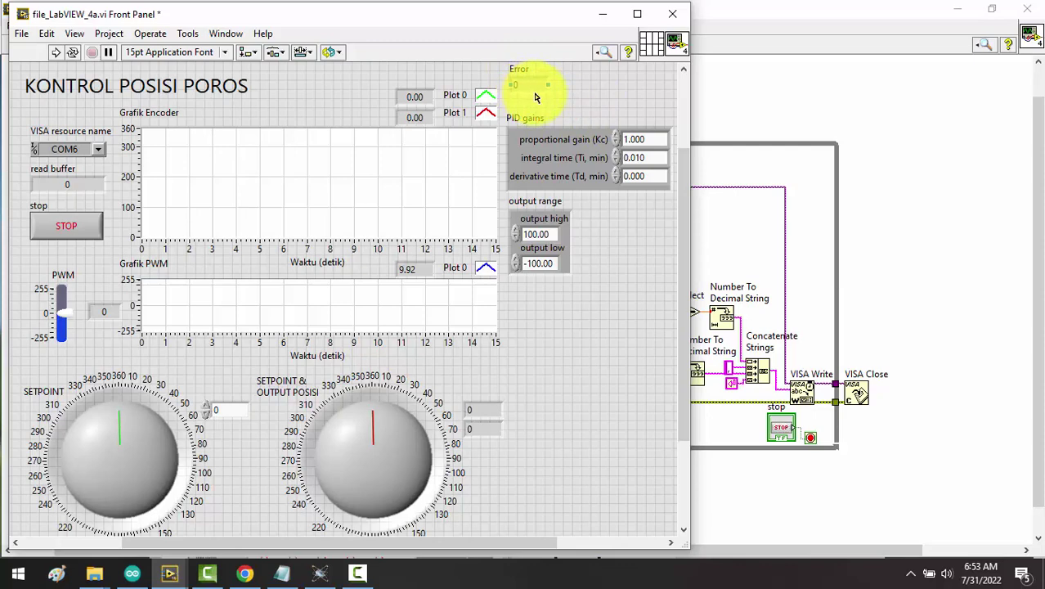
drag(535, 84, 537, 316)
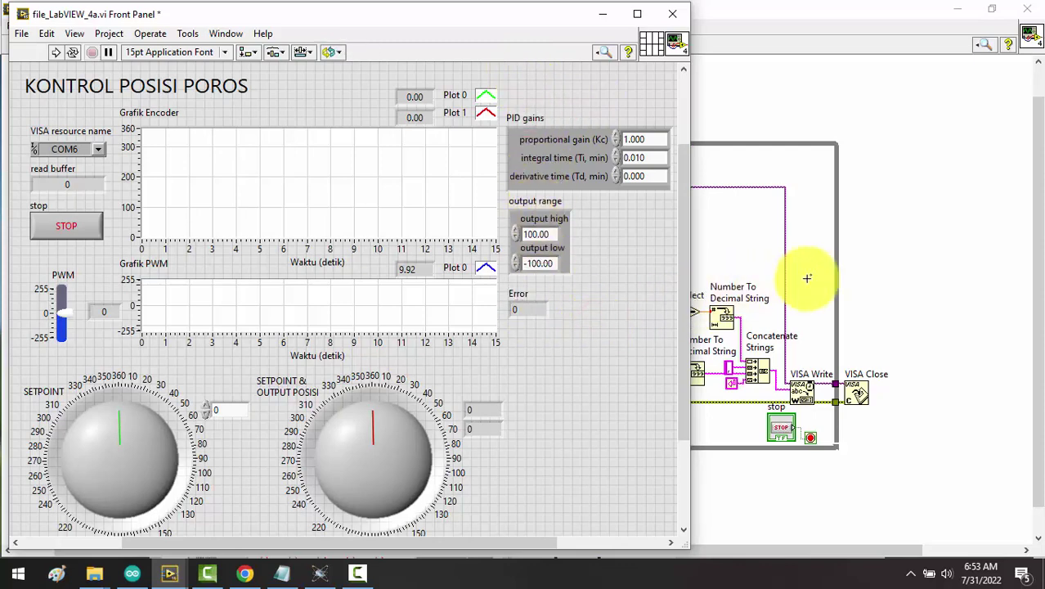
- Switch to Proteus, start the circuit simulation and zoom in on the encoder motor
click(321, 571)
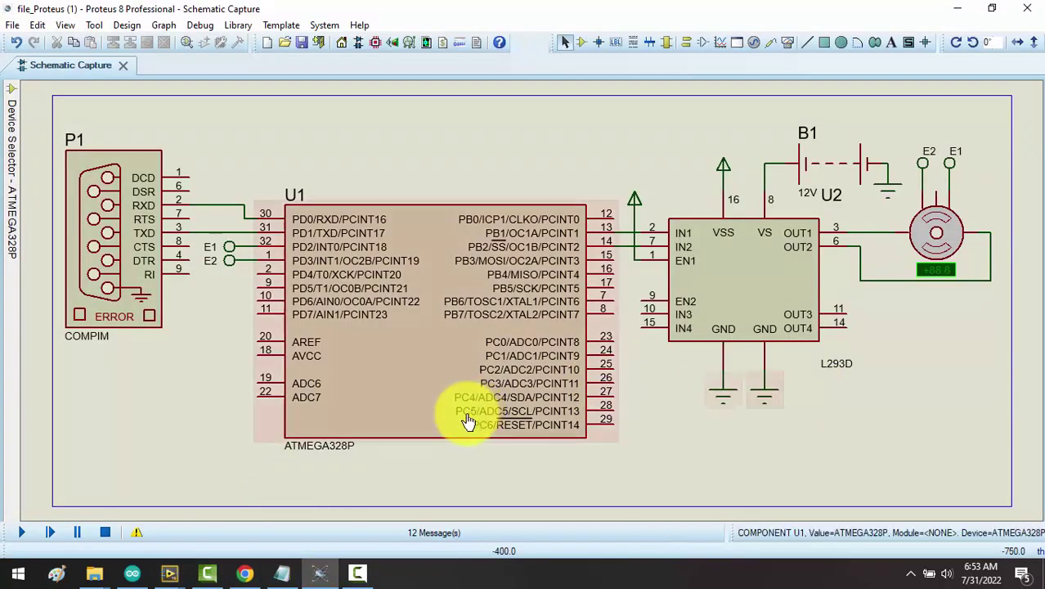
click(22, 532)
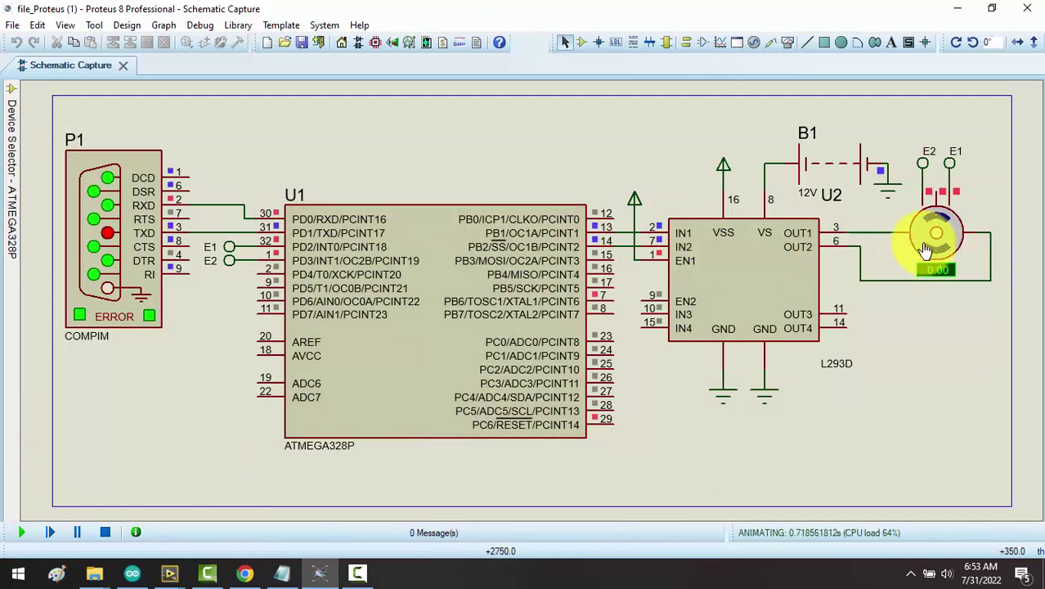
scroll(927, 251, up, 3)
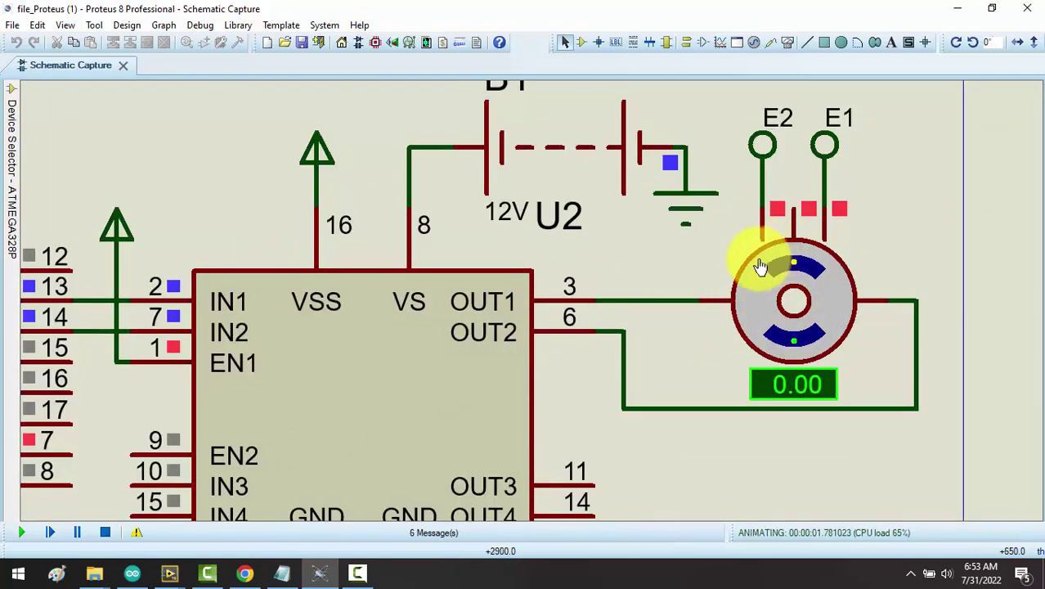
- Switch back to the file_LabVIEW_4a.vi front panel alongside the Proteus simulation and select the SETPOINT knob
click(169, 573)
click(200, 527)
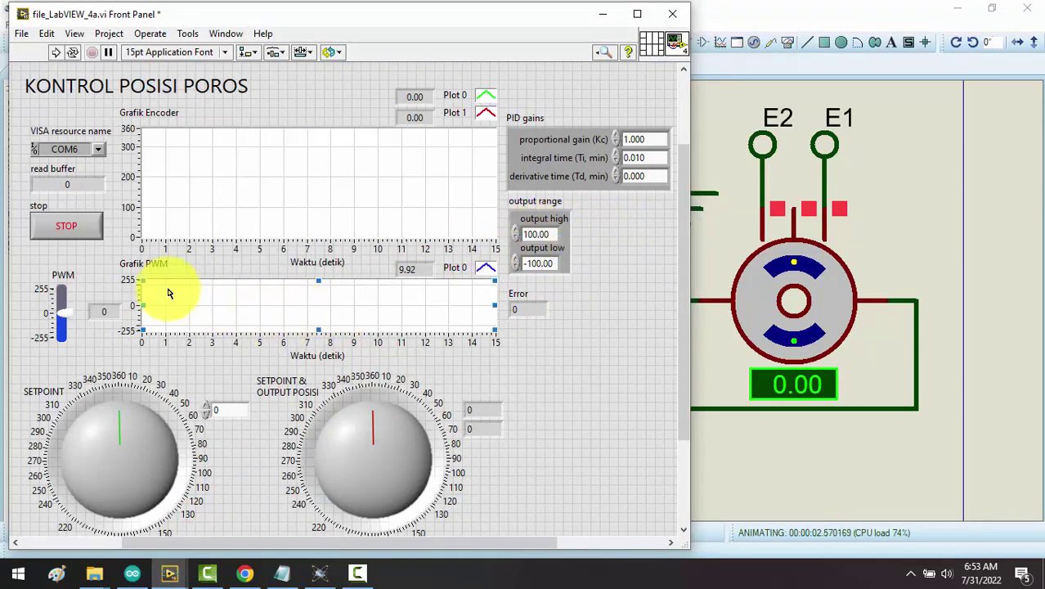
click(62, 86)
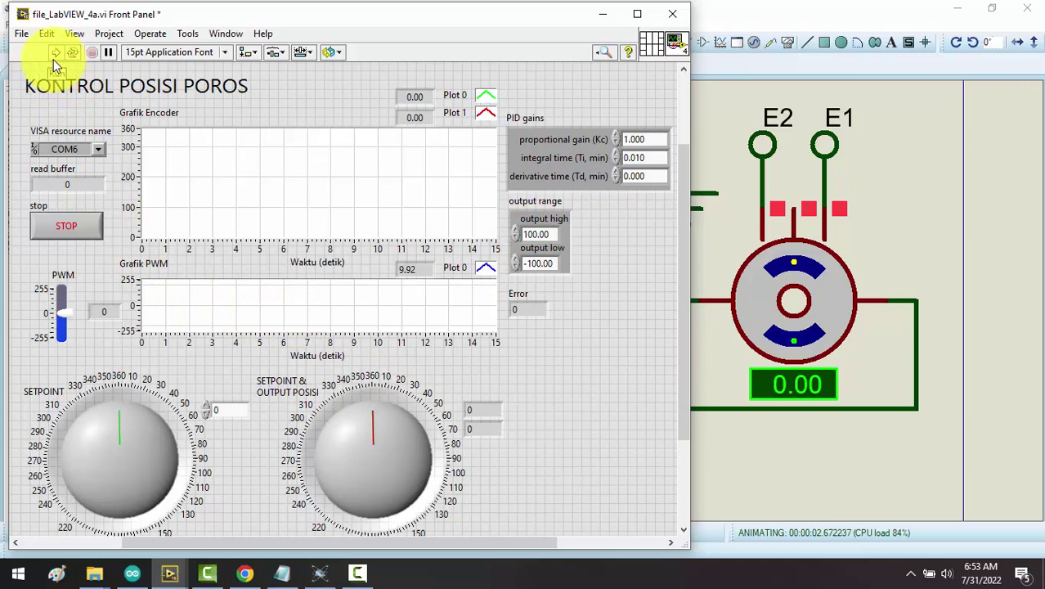
click(122, 430)
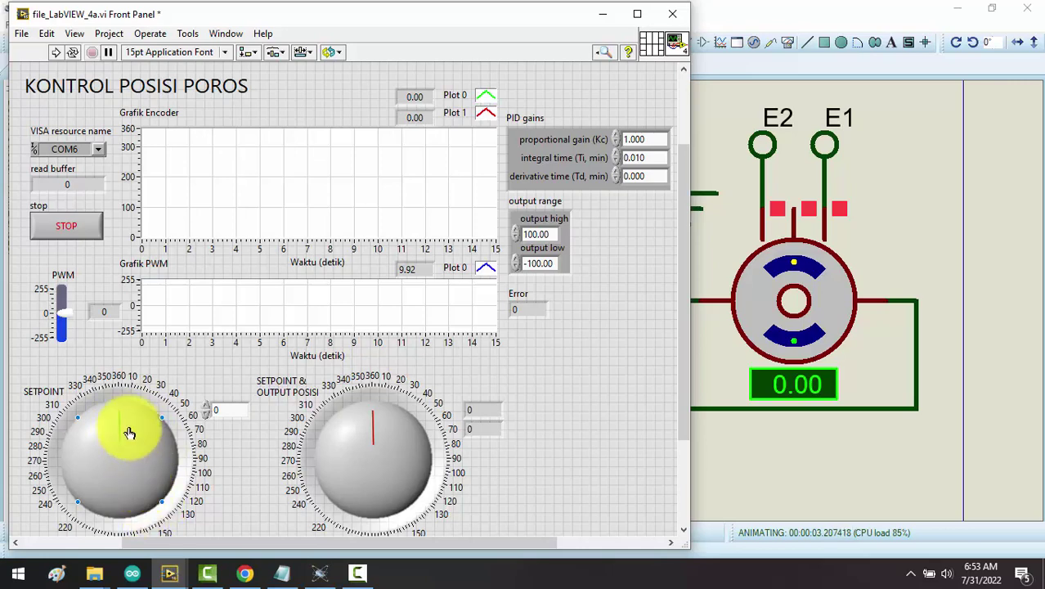
click(350, 332)
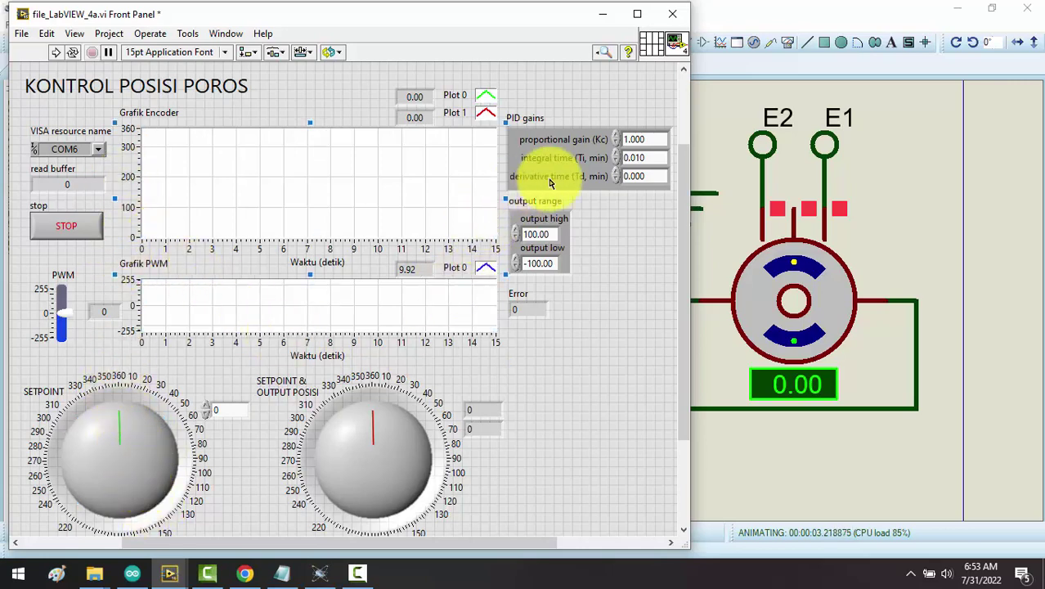
click(597, 142)
click(636, 134)
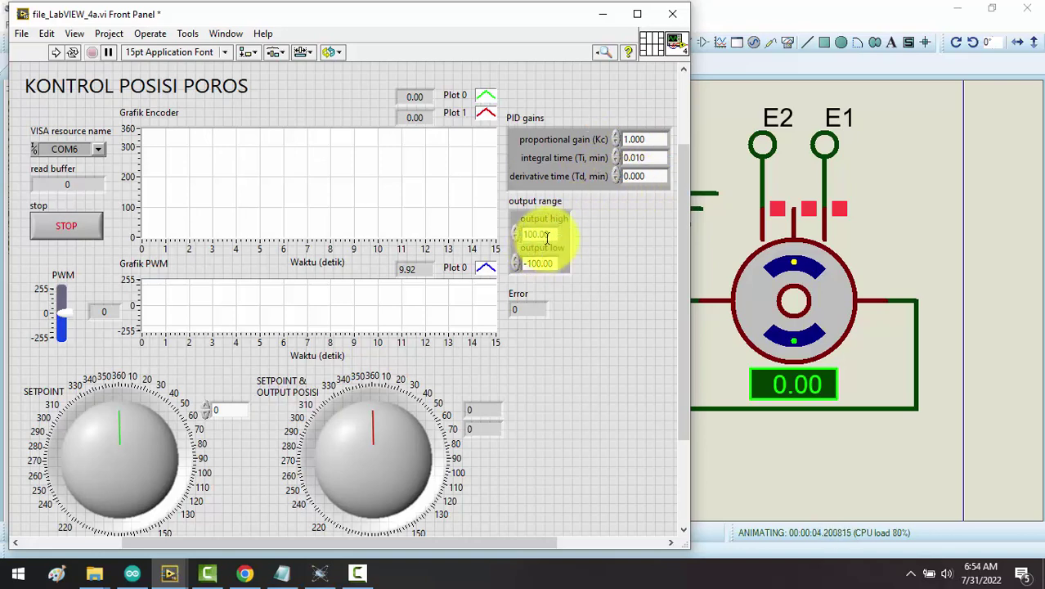
click(368, 188)
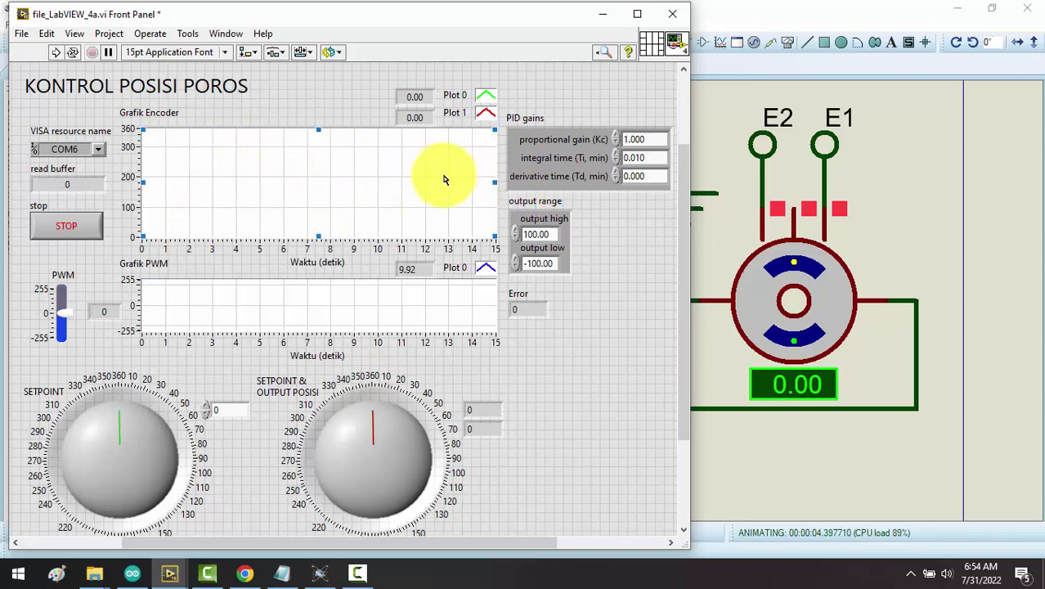
- Run the shaft position VI with the current PID gains and output range, and stop it after the oscillating response is plotted
click(55, 52)
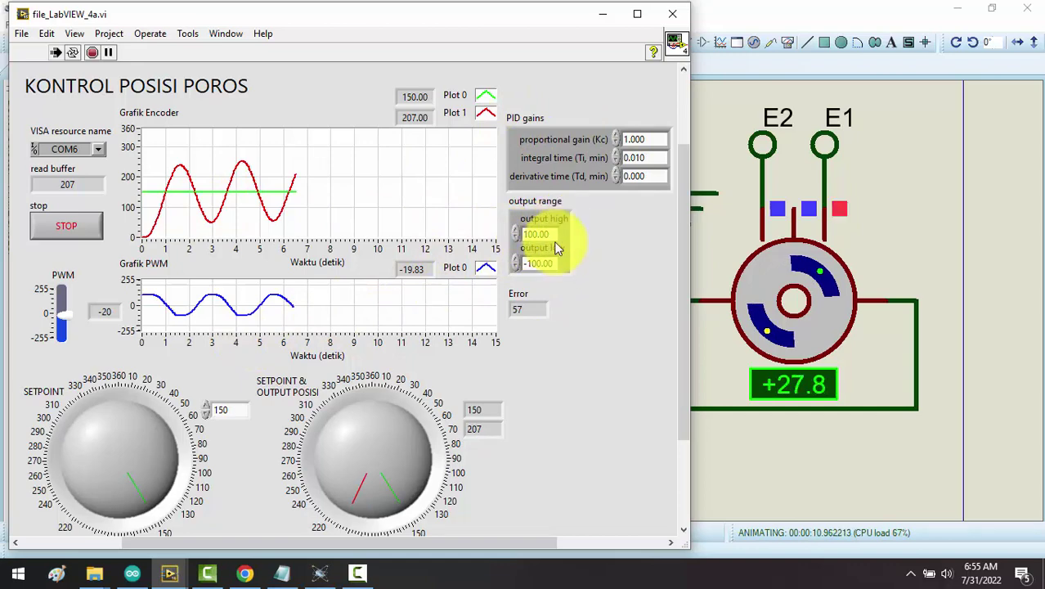
click(74, 234)
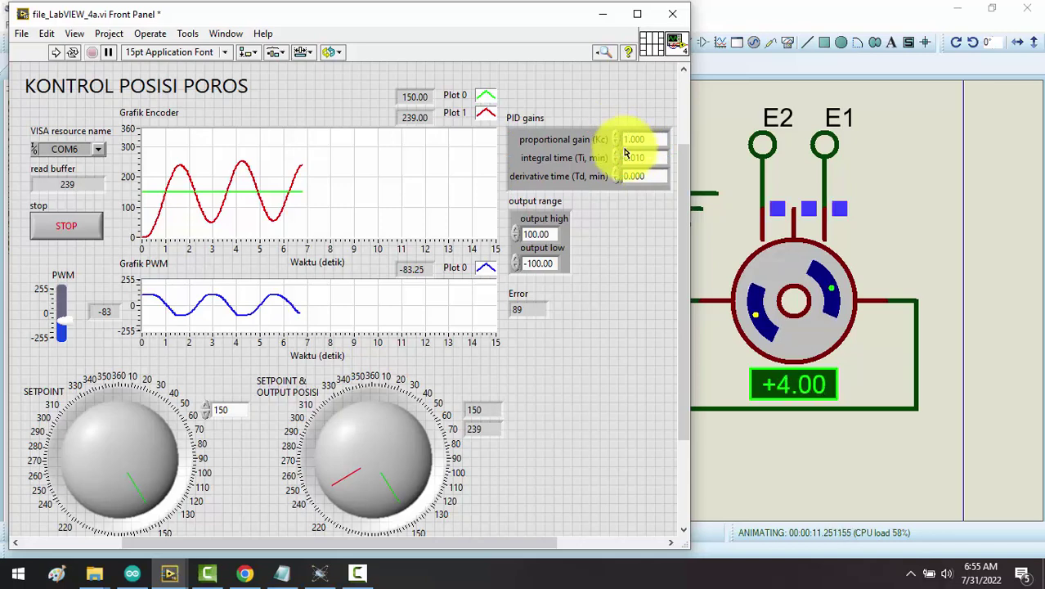
click(627, 175)
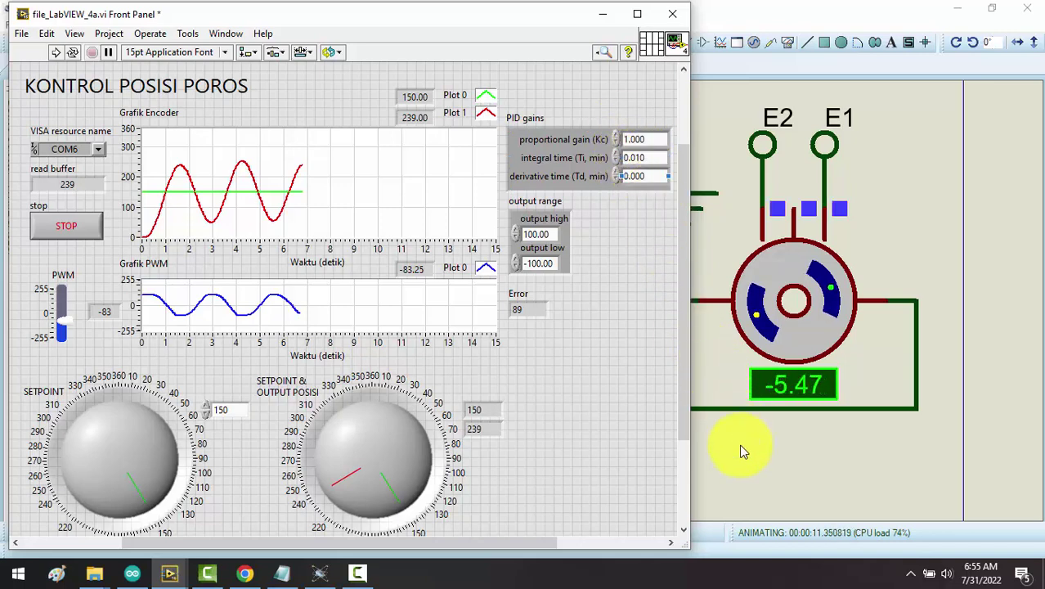
- Restart the motor simulation in Proteus, return to the file_LabVIEW_4a.vi front panel and set the proportional gain (Kc) to 10.000
click(740, 445)
click(115, 530)
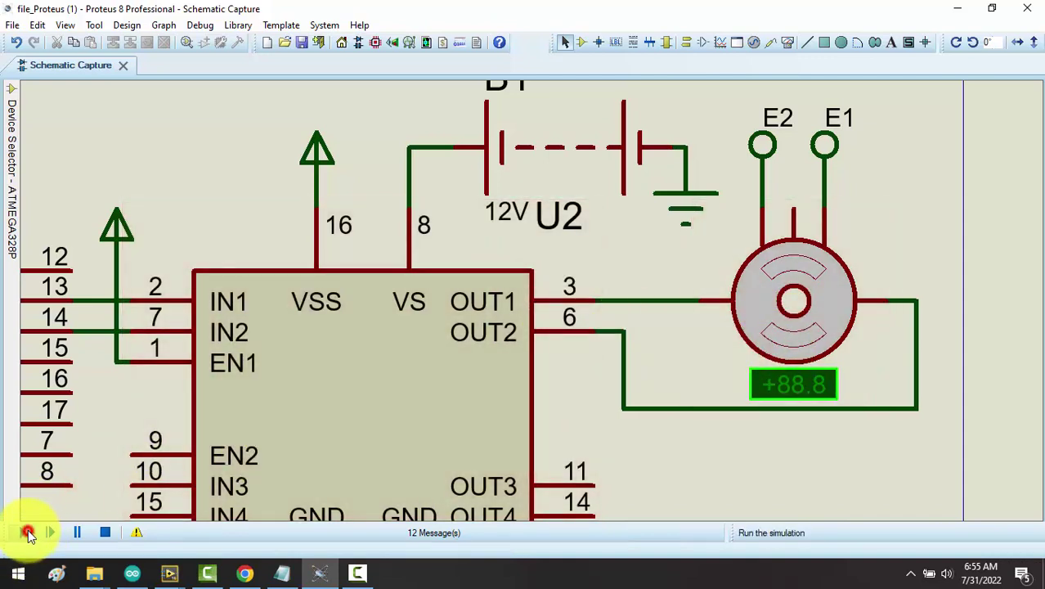
click(175, 577)
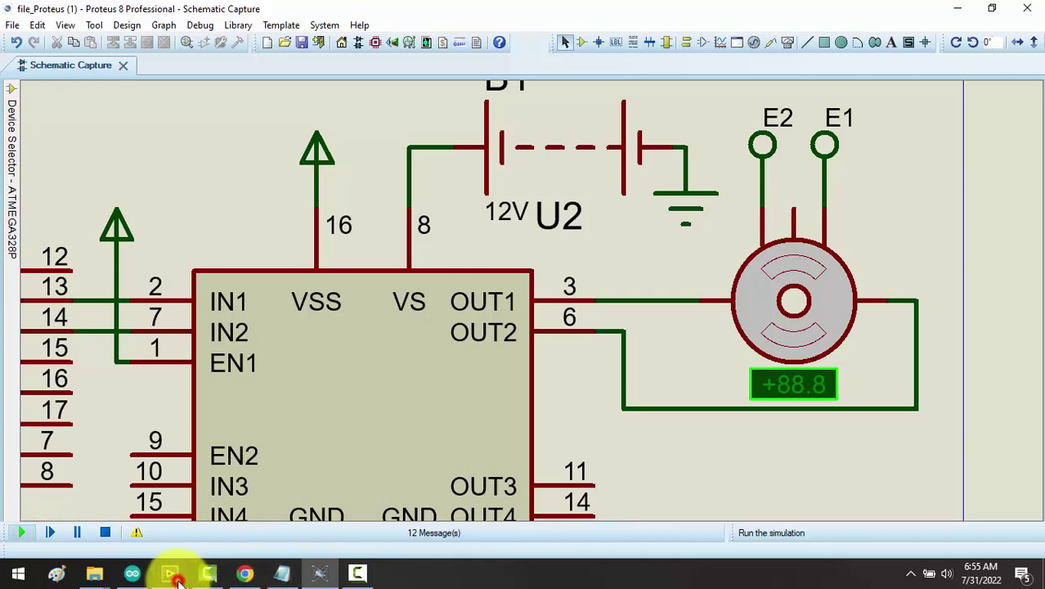
click(199, 518)
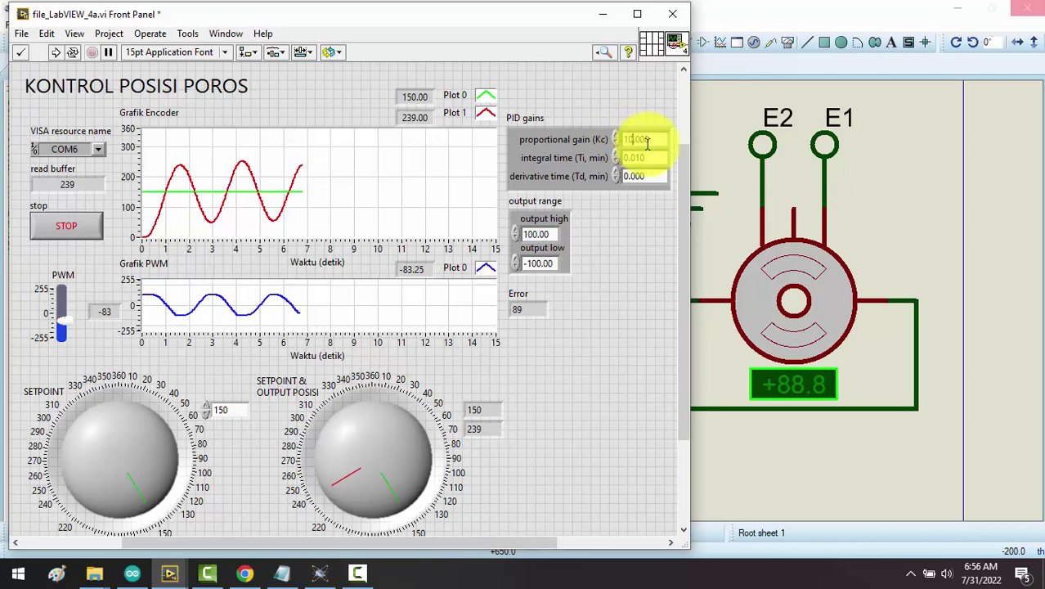
- Run the VI to test the response with a proportional gain of 10.000, and stop it
click(57, 50)
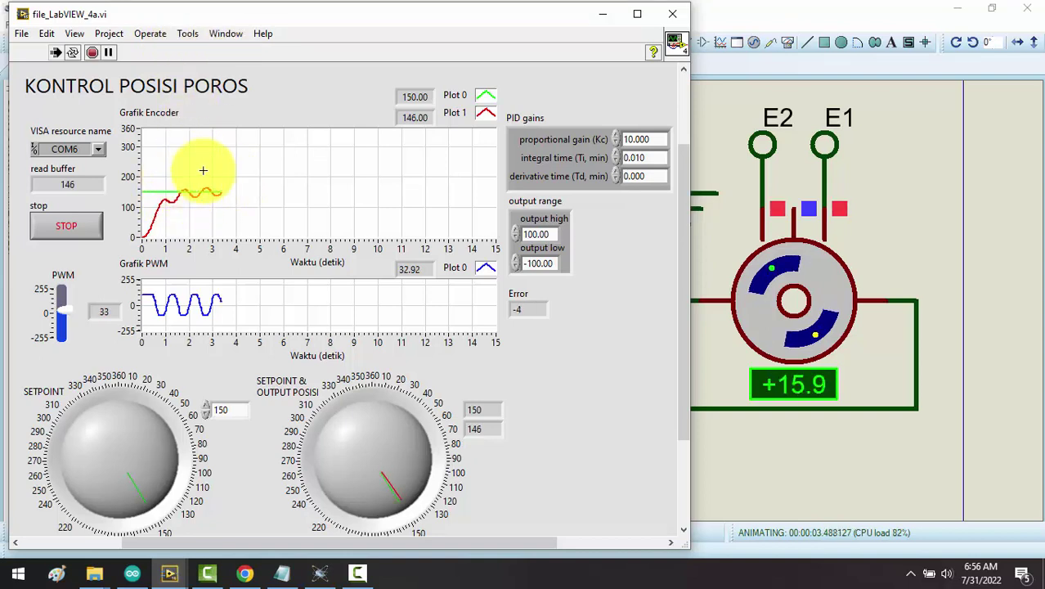
click(90, 231)
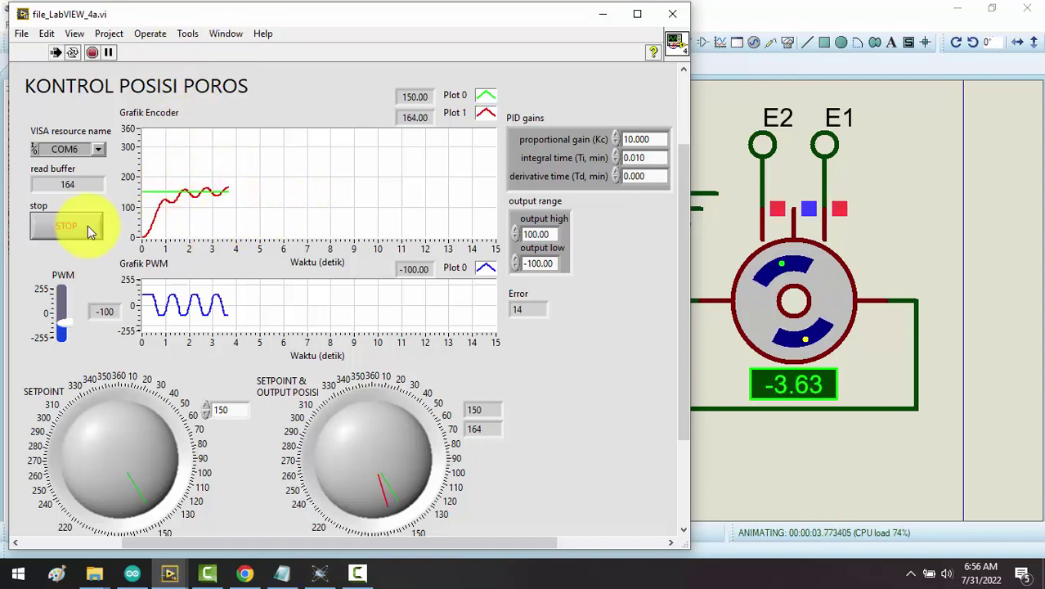
click(90, 231)
- Restart the motor simulation in Proteus, return to the VI front panel and set the proportional gain (Kc) to 100.000
click(717, 360)
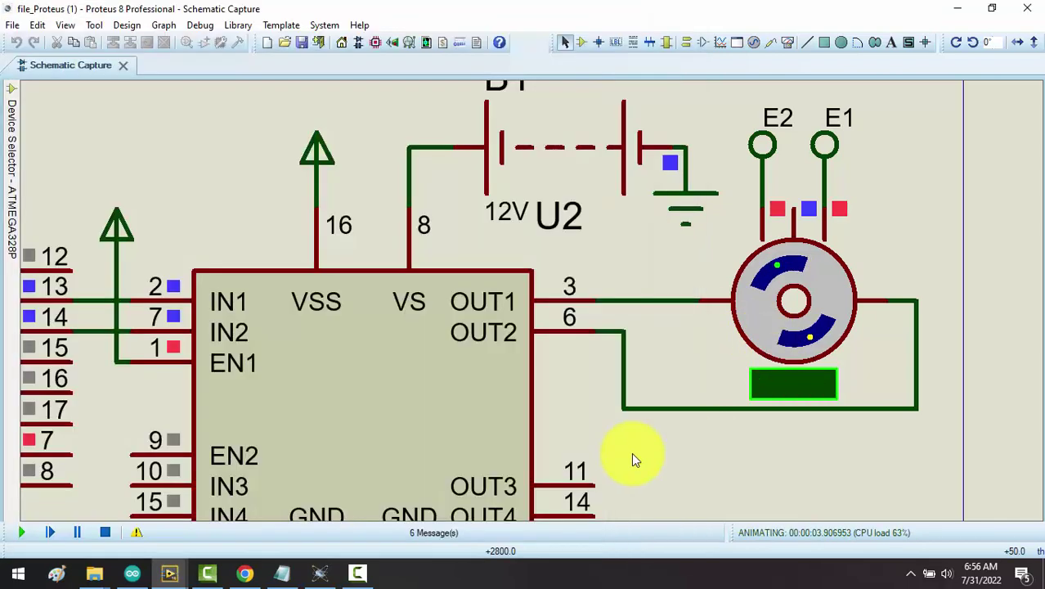
click(97, 533)
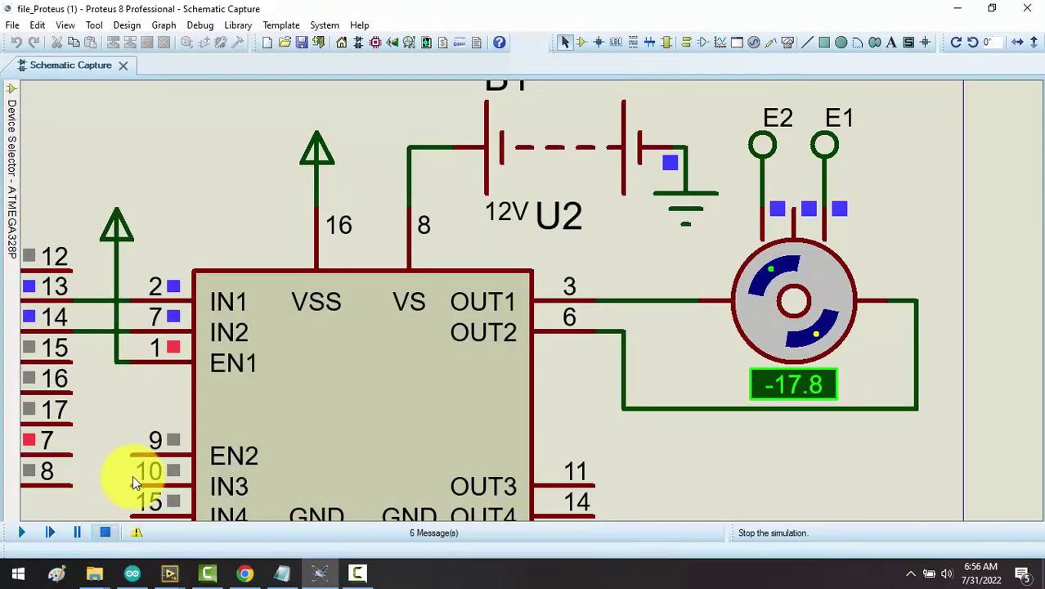
click(22, 533)
click(170, 573)
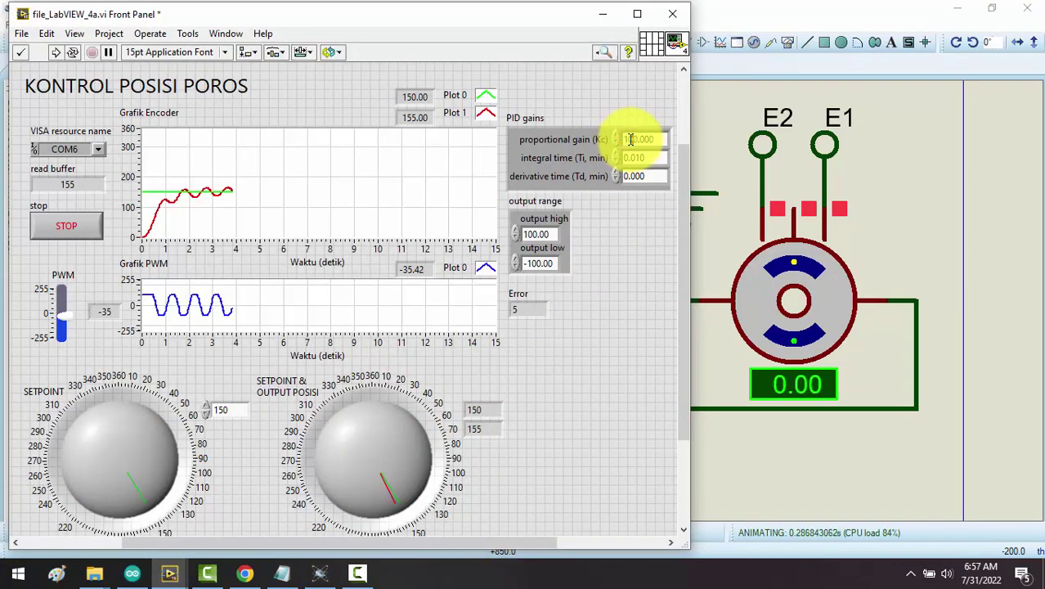
- Run the VI to test the response with a proportional gain of 100.000, and stop it
click(54, 52)
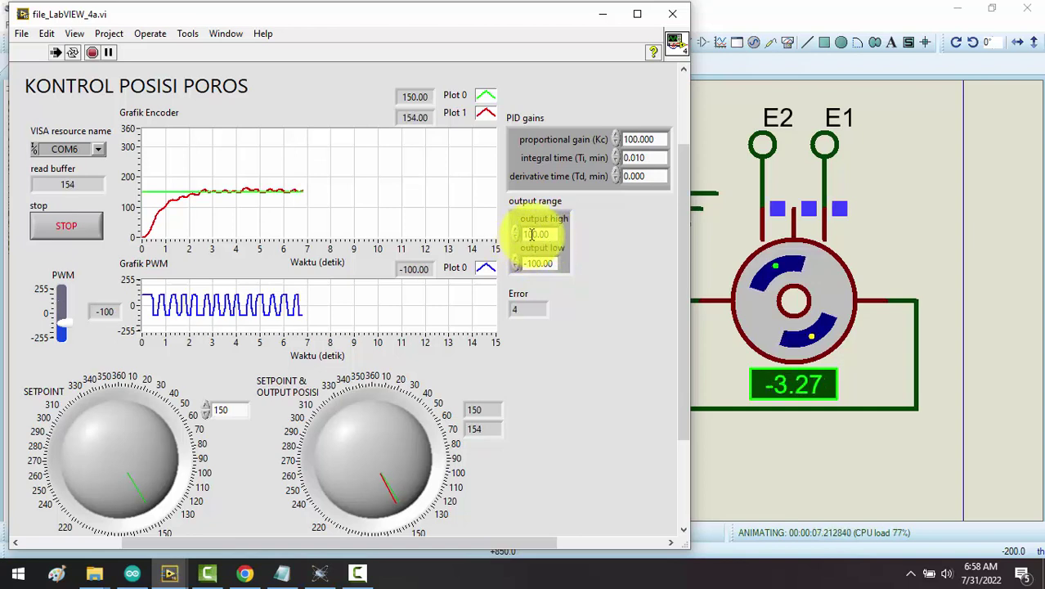
click(85, 225)
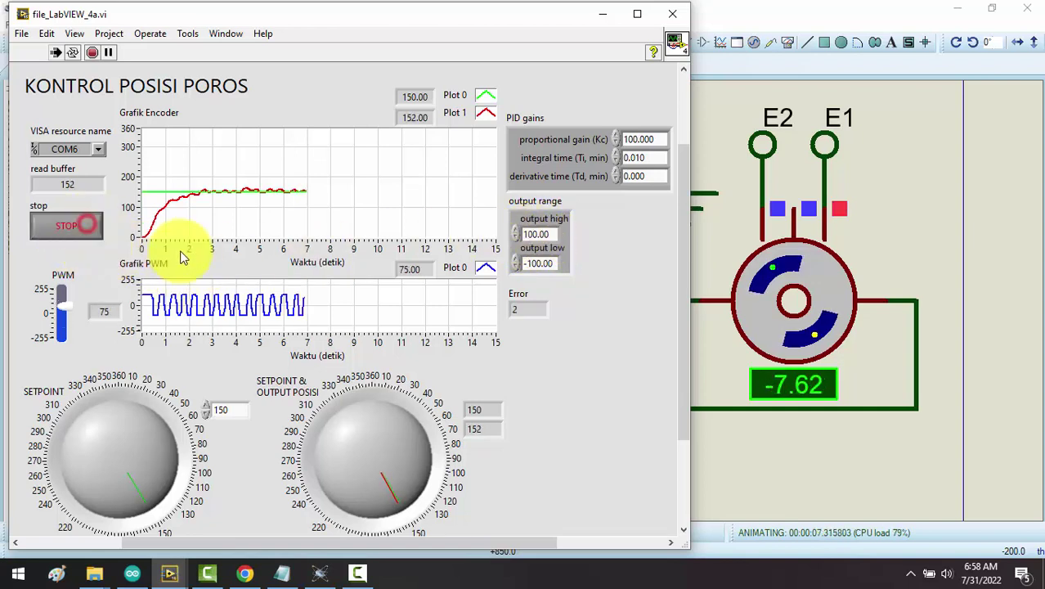
- Switch to Proteus, stop and restart the motor simulation, and return to the file_LabVIEW_4a.vi front panel
click(737, 436)
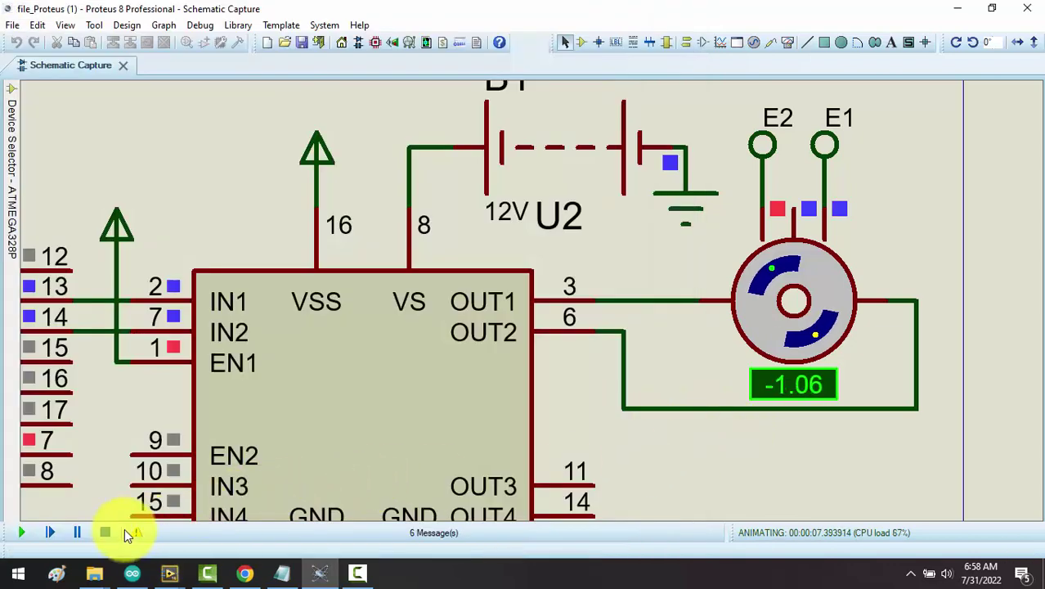
click(105, 532)
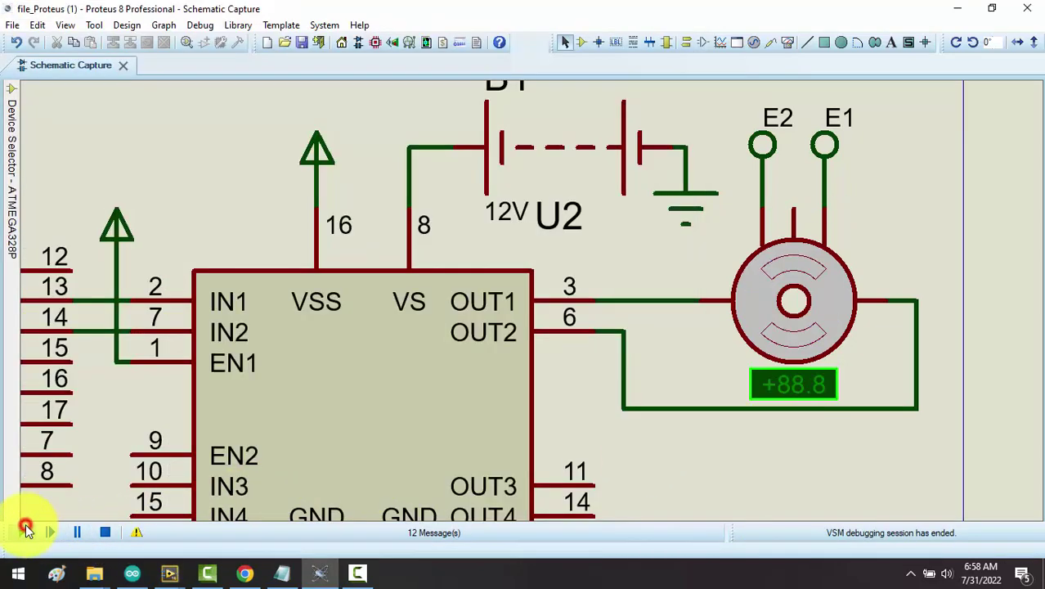
click(170, 572)
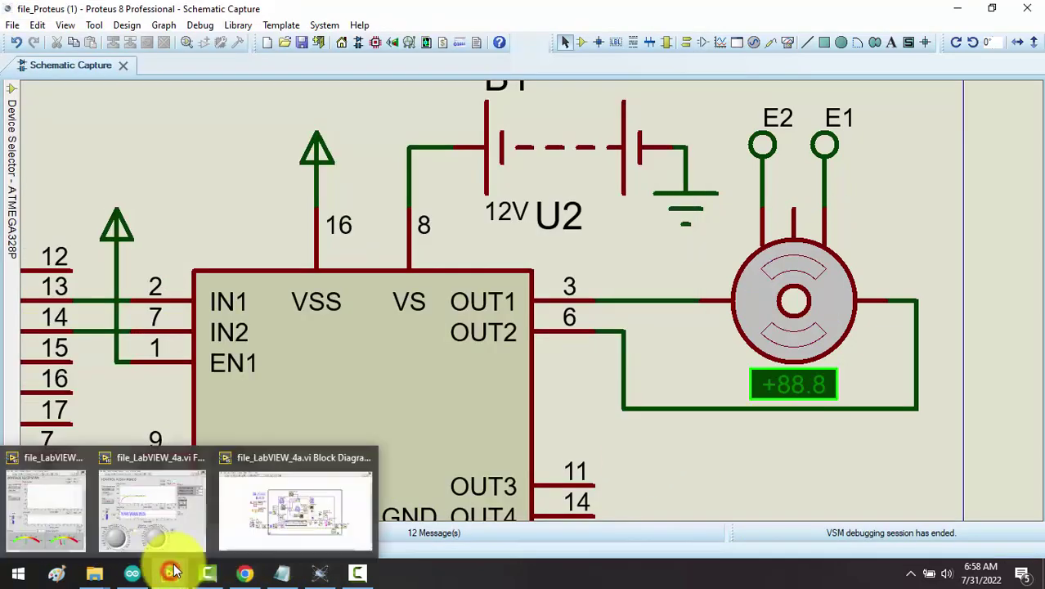
click(195, 525)
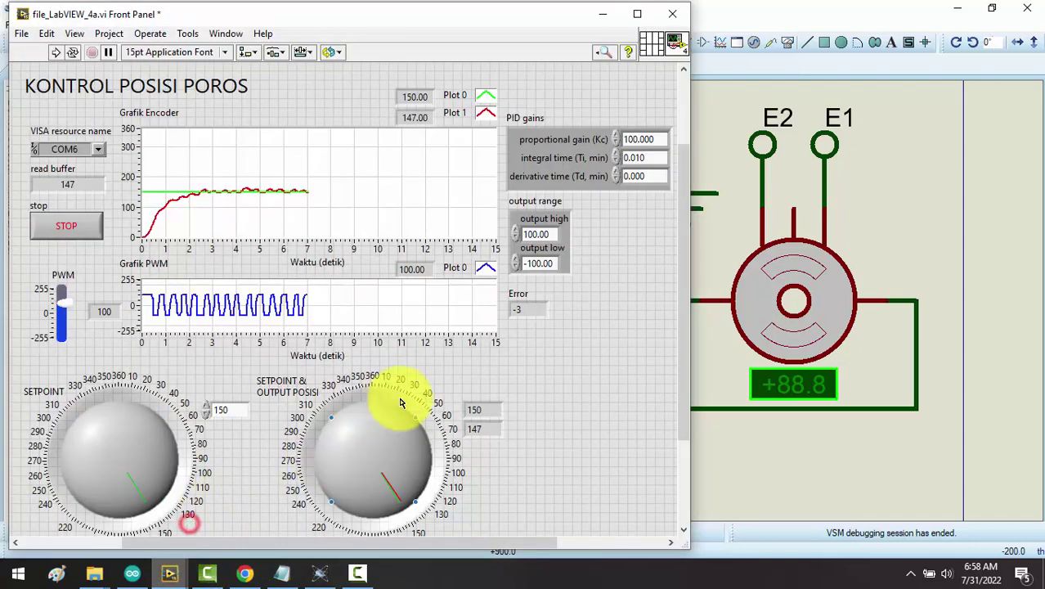
- Set the PID output range to 10.00 for output high and -10.00 for output low
click(536, 234)
text(10)
click(541, 266)
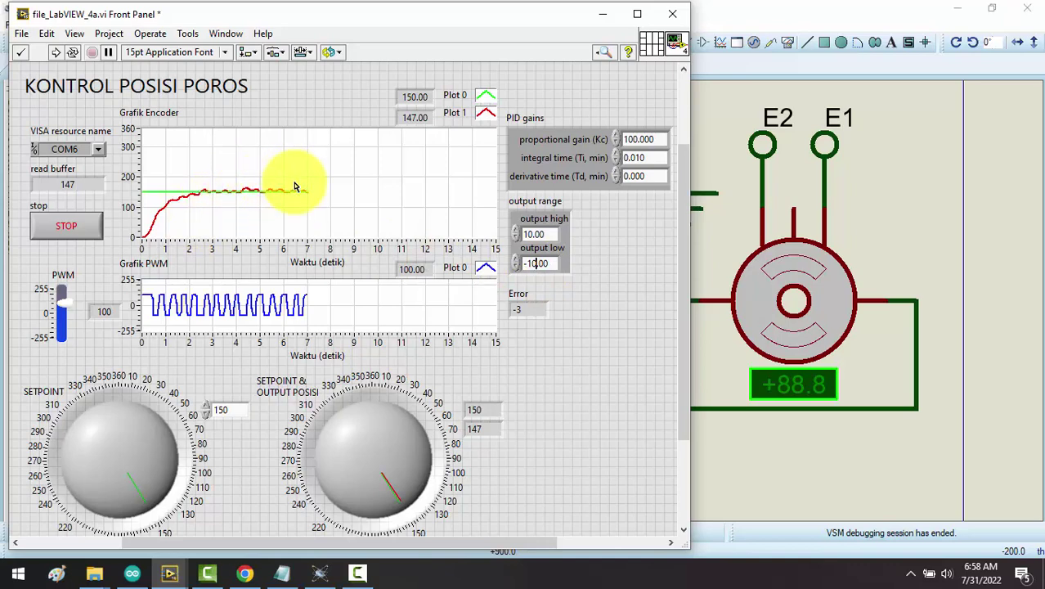
- Run the VI with the narrowed output range, set the integral time (Ti) to 0.001 during the run, and stop the VI
click(56, 52)
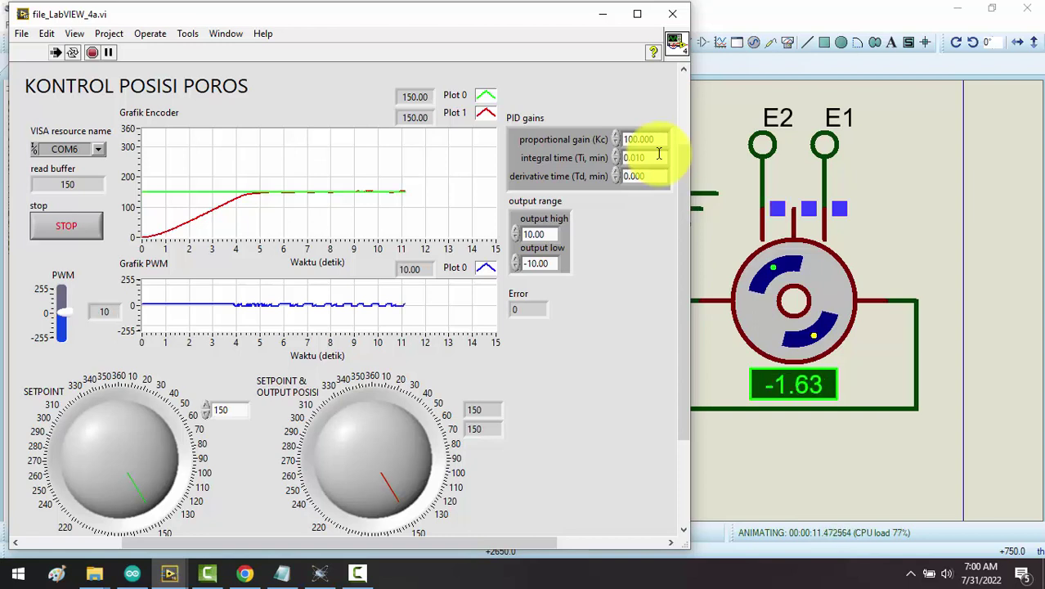
click(659, 156)
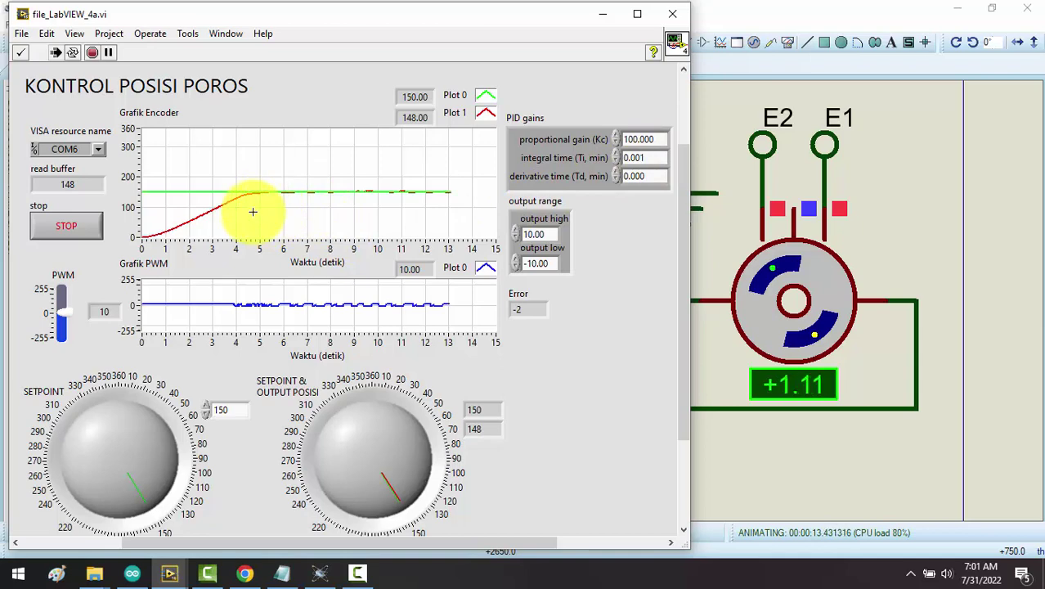
click(94, 229)
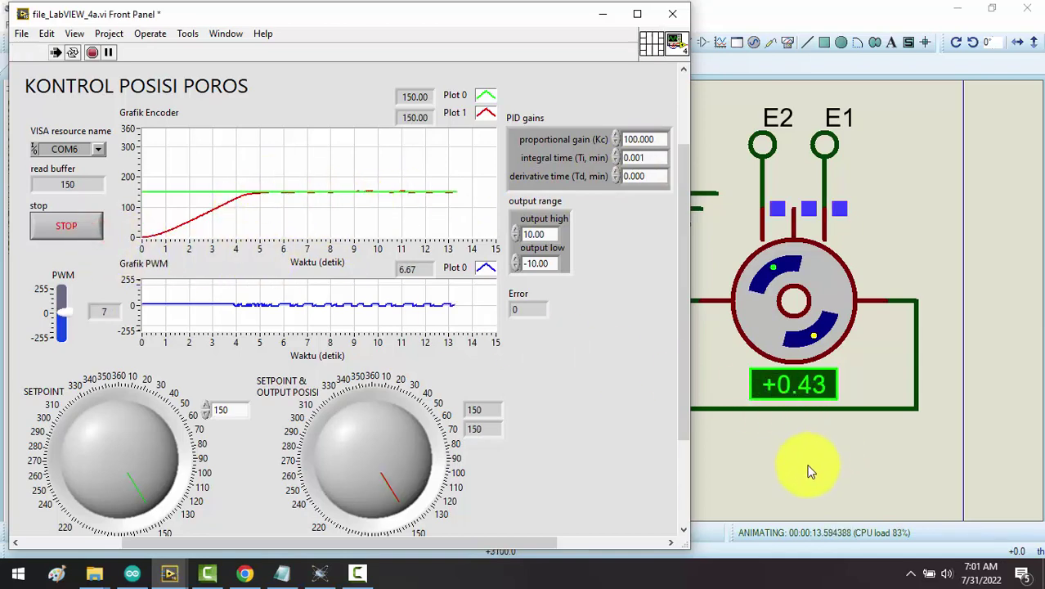
- Stop and restart the motor simulation in Proteus, and return to the VI front panel
click(797, 467)
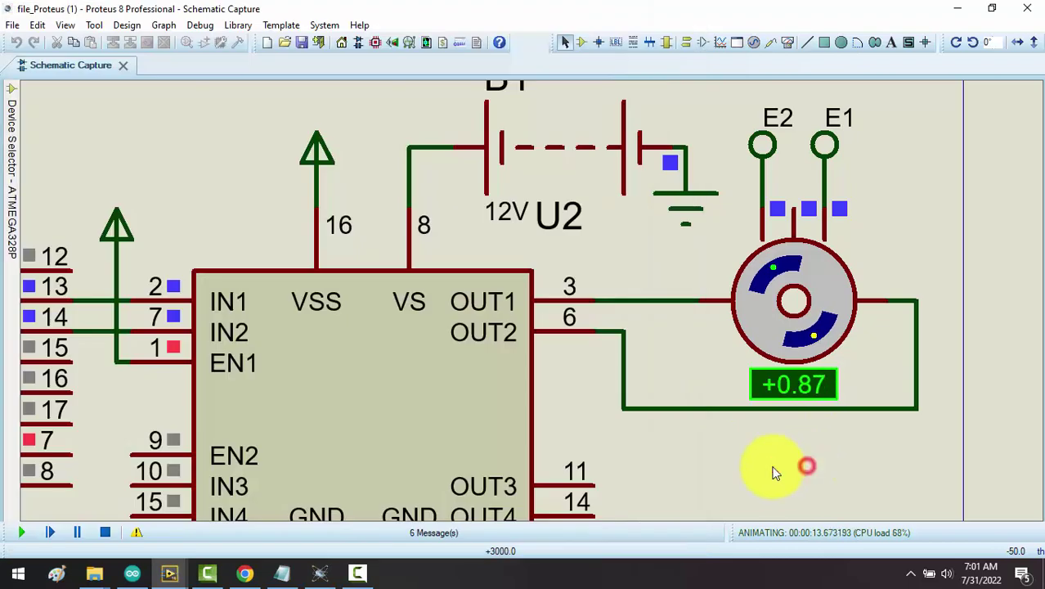
click(104, 534)
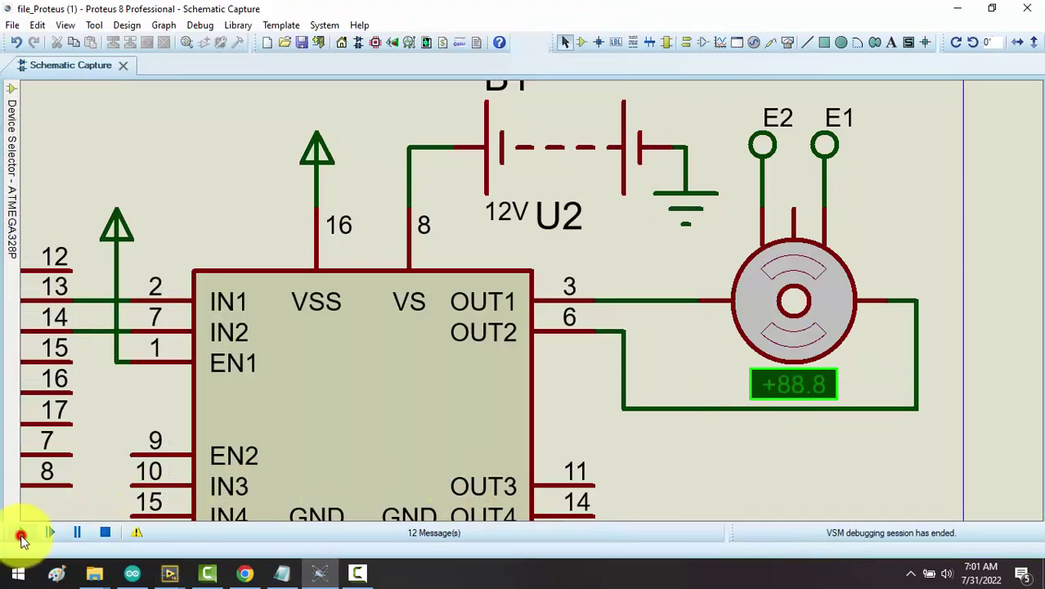
click(169, 573)
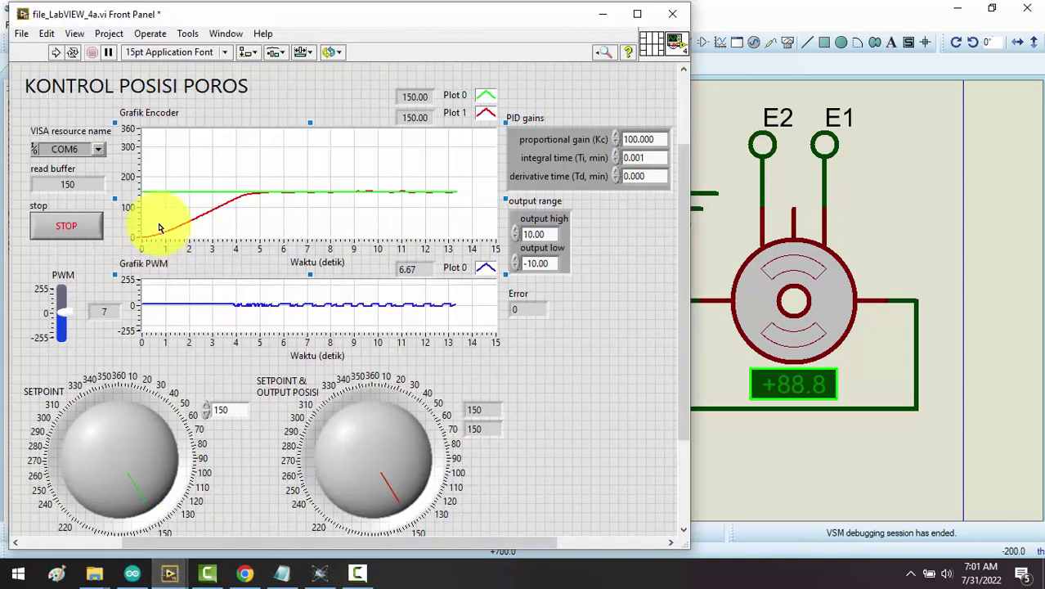
- Run the VI with the 0.001 integral time, set the derivative time (Td) to 0.005 during the run, and stop the VI
click(56, 51)
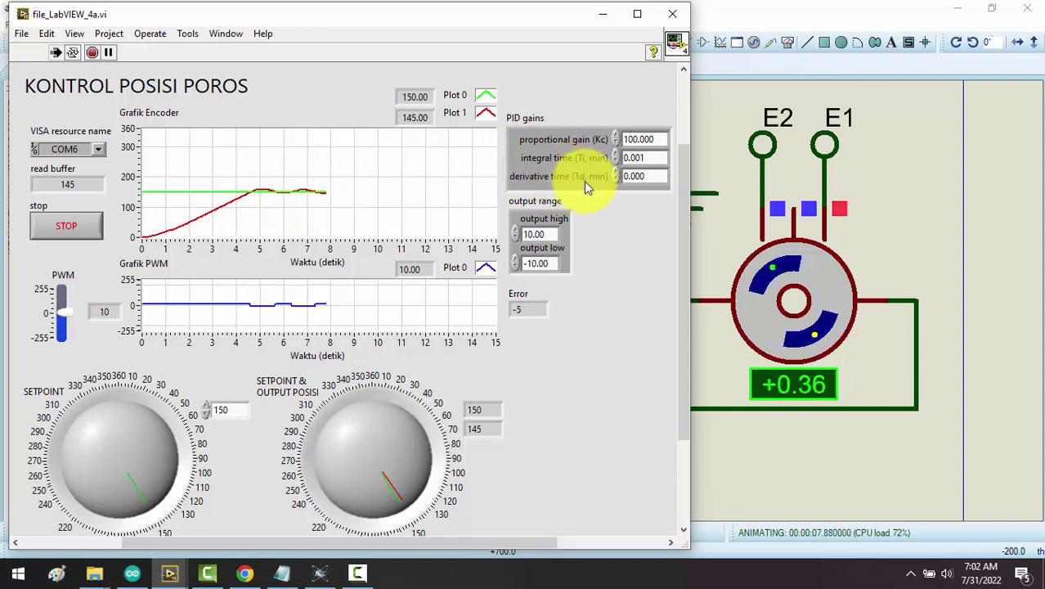
click(652, 176)
key(BackSpace)
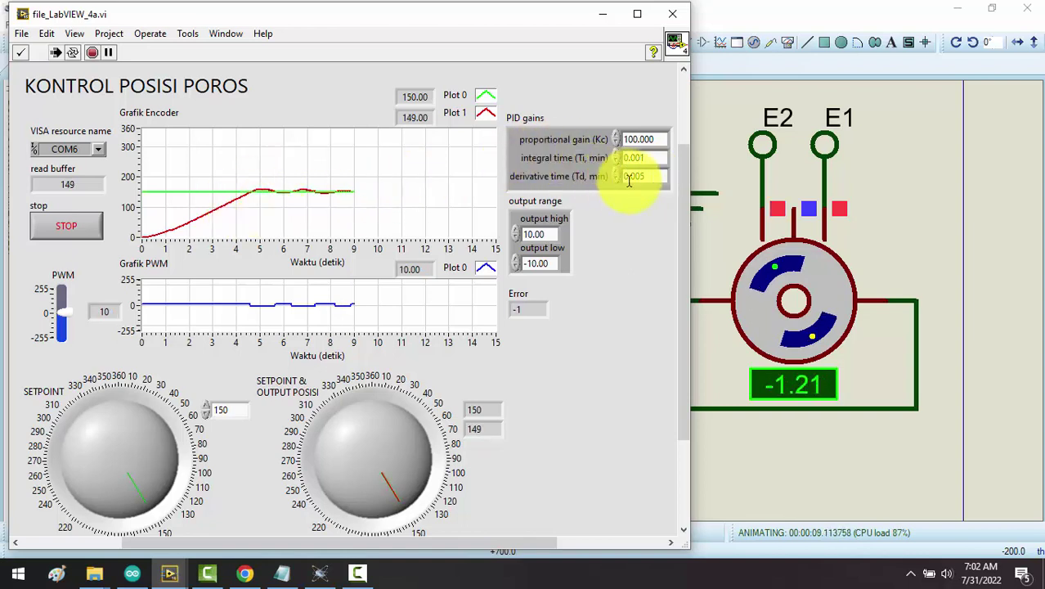
text(5)
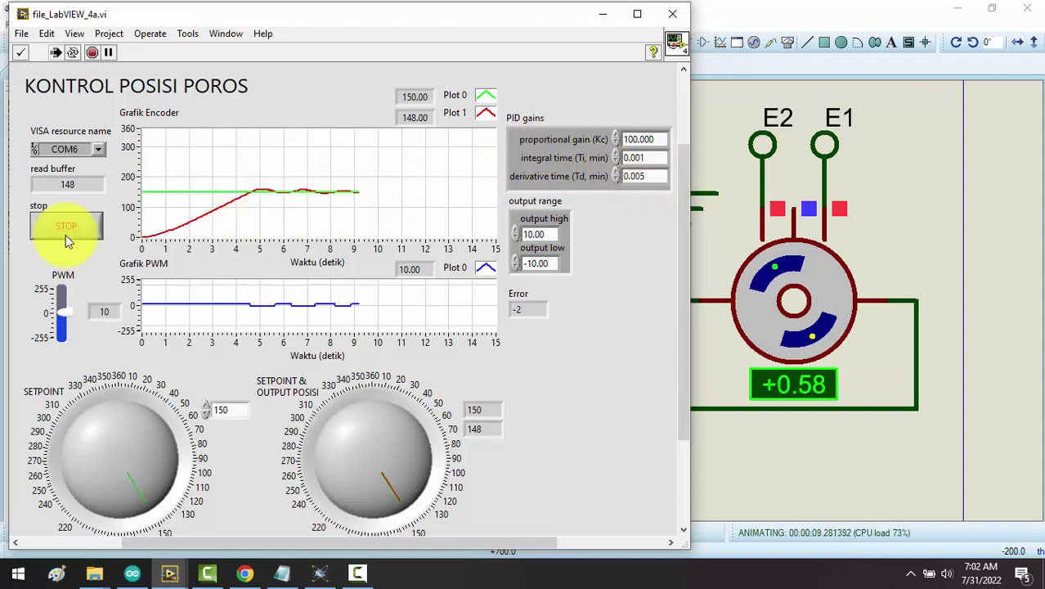
click(66, 231)
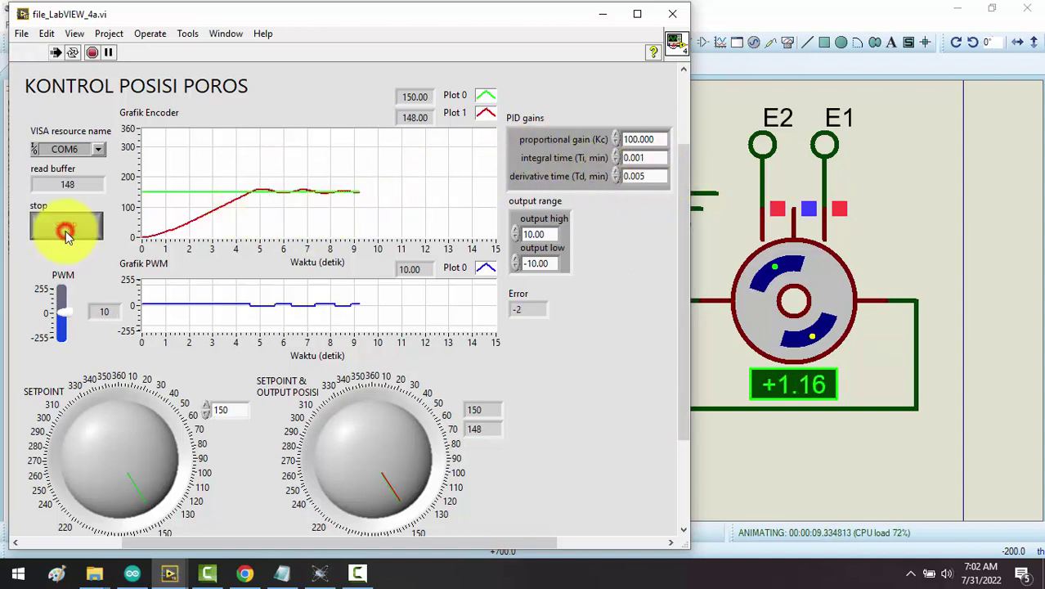
- Restart the motor simulation in Proteus and run the VI from its front panel with the 0.005 derivative time
click(734, 452)
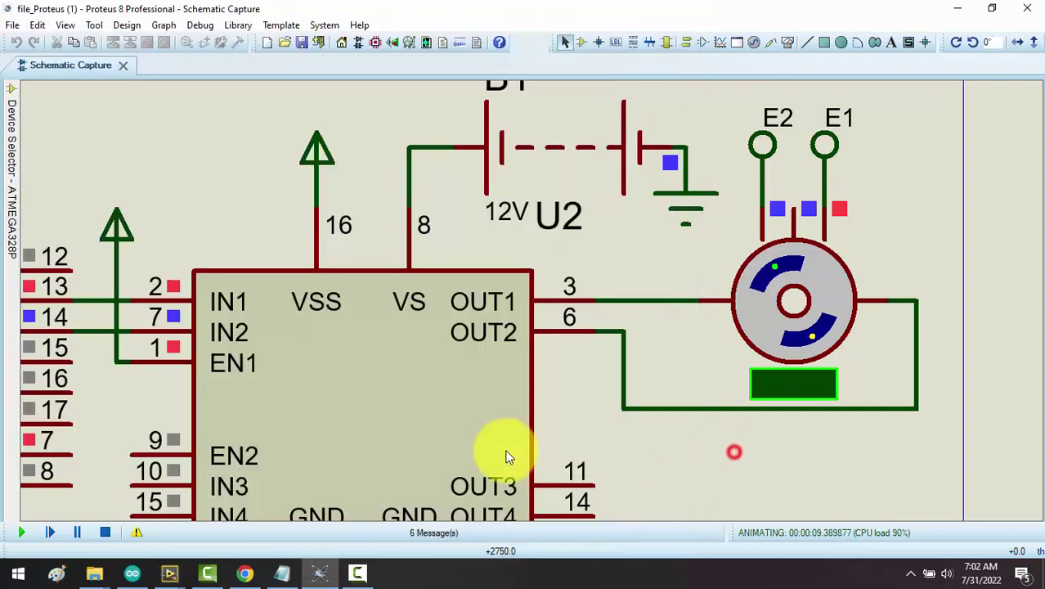
click(112, 533)
mouse_move(170, 572)
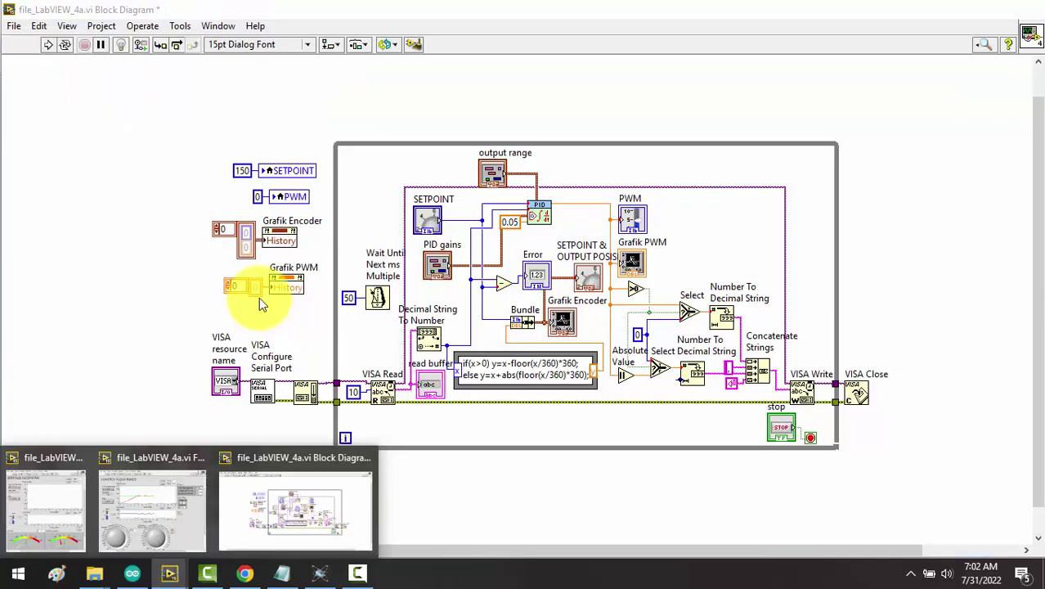
click(180, 536)
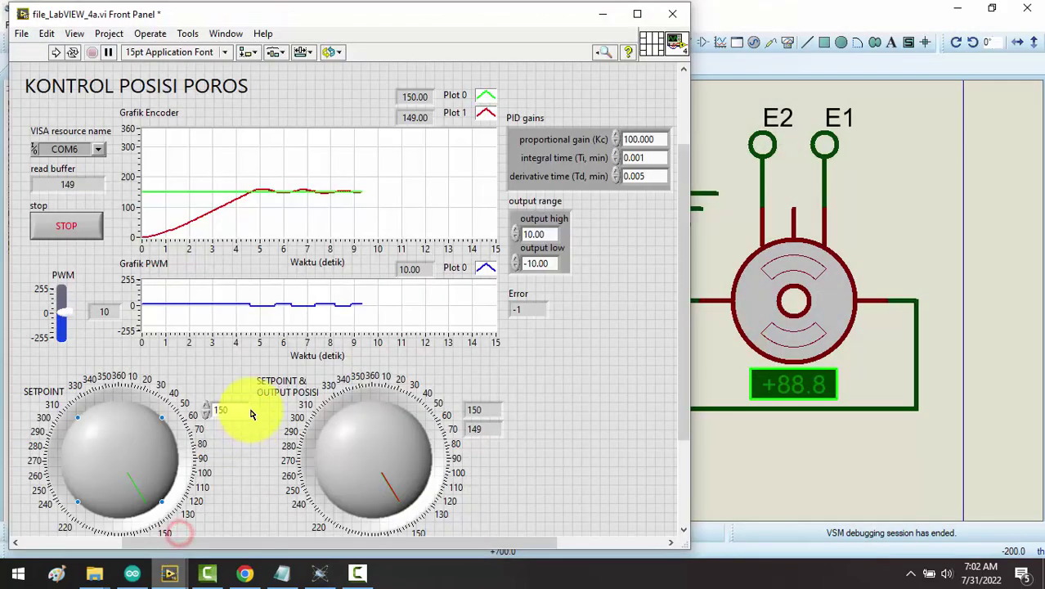
click(52, 53)
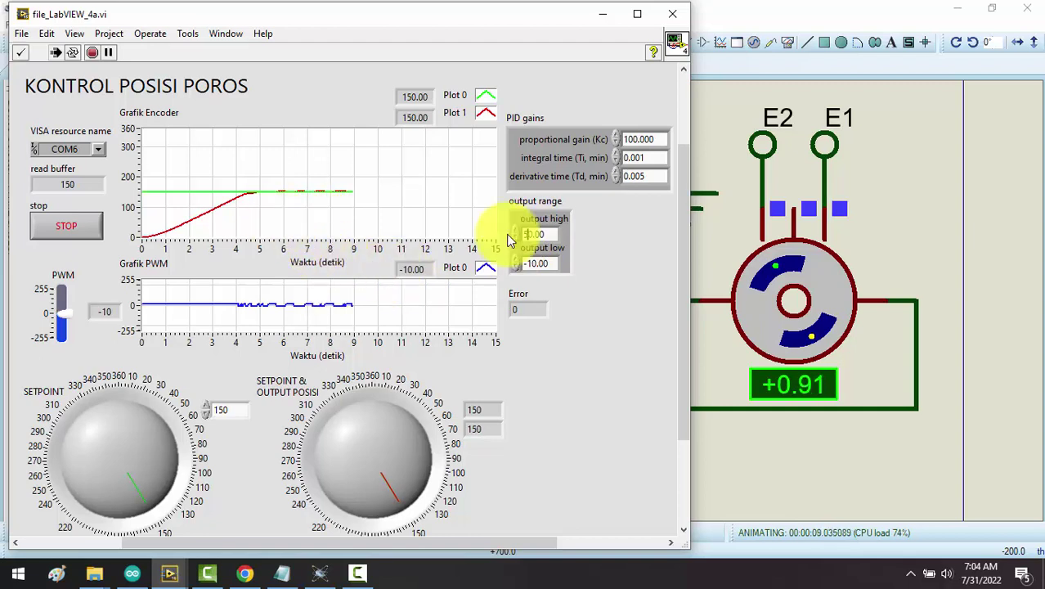
- Set the output range to 50 high and -50 low during the run, and stop the VI
double_click(528, 234)
text(50)
double_click(532, 260)
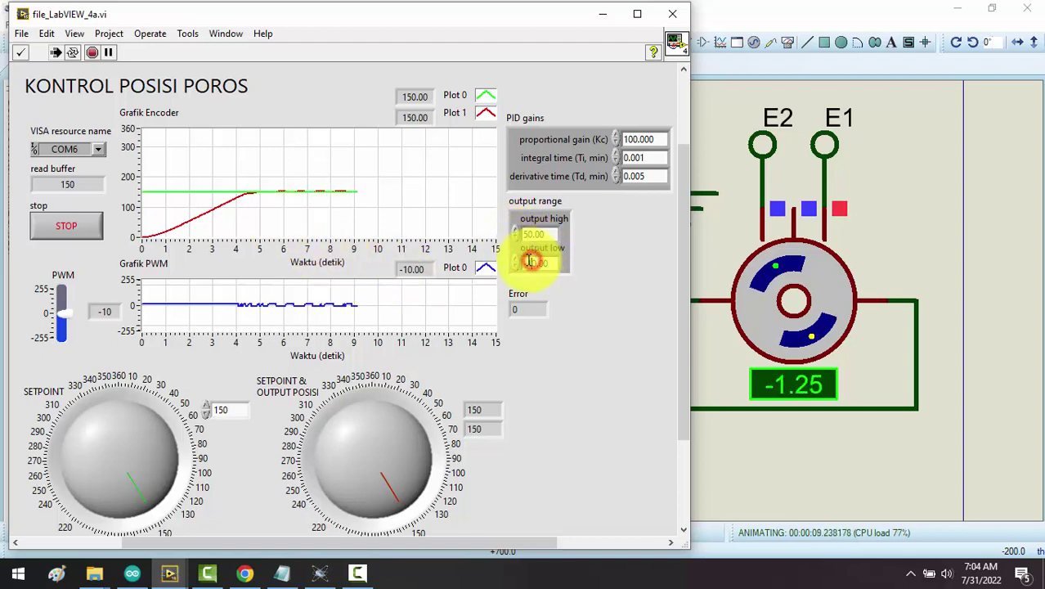
text(50)
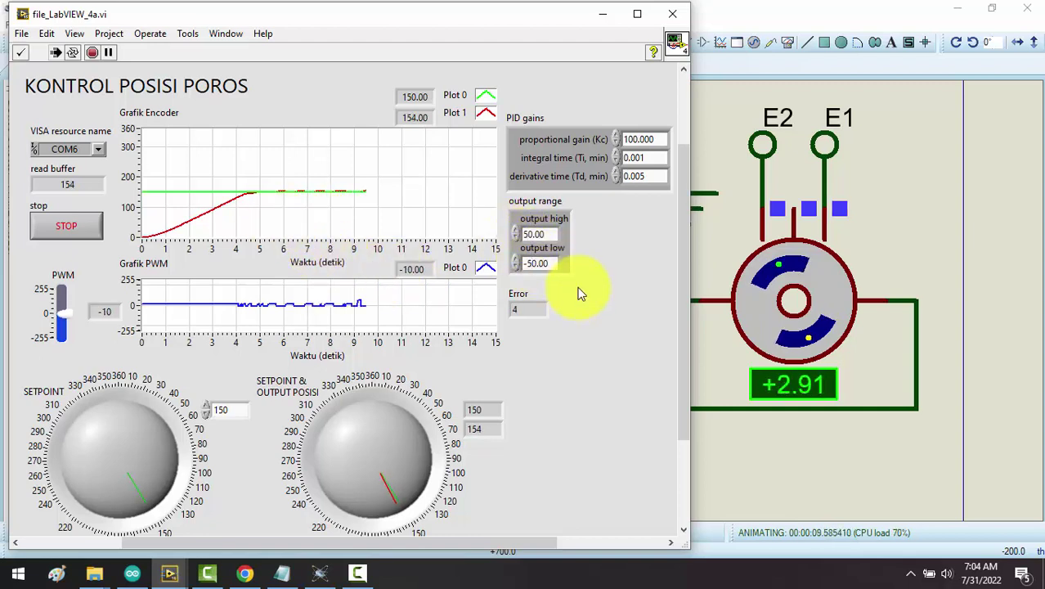
click(94, 229)
- Restart the motor simulation in Proteus and run the position control VI with the ±50 output range
click(918, 460)
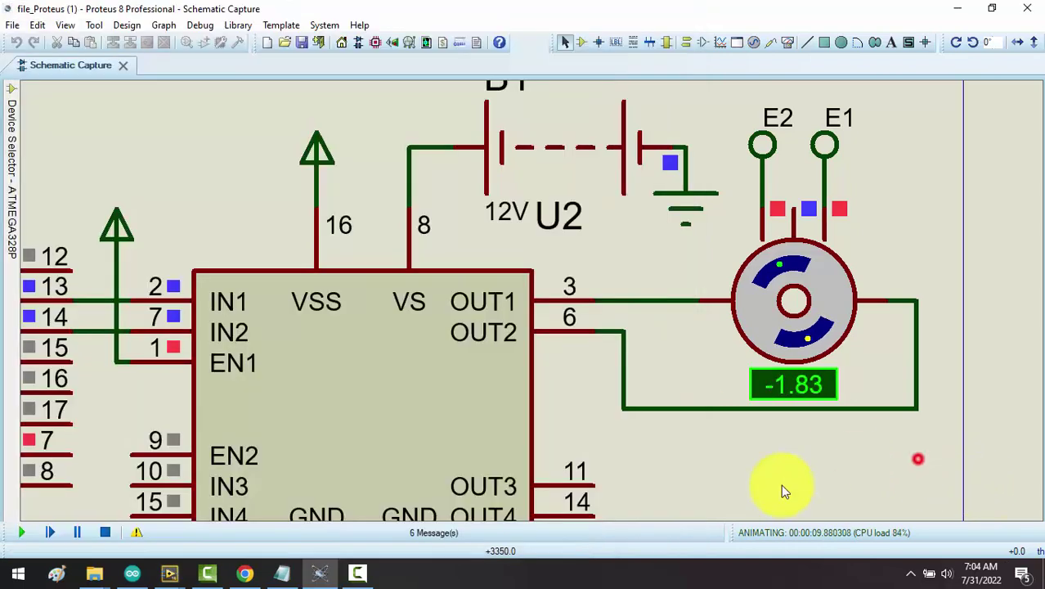
click(103, 533)
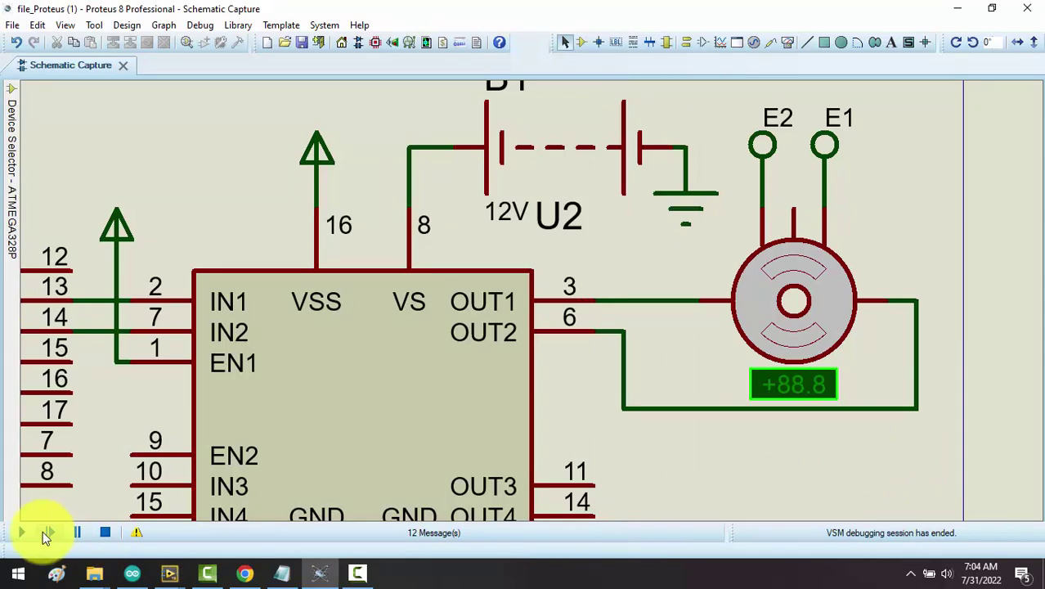
click(43, 531)
click(169, 572)
click(52, 54)
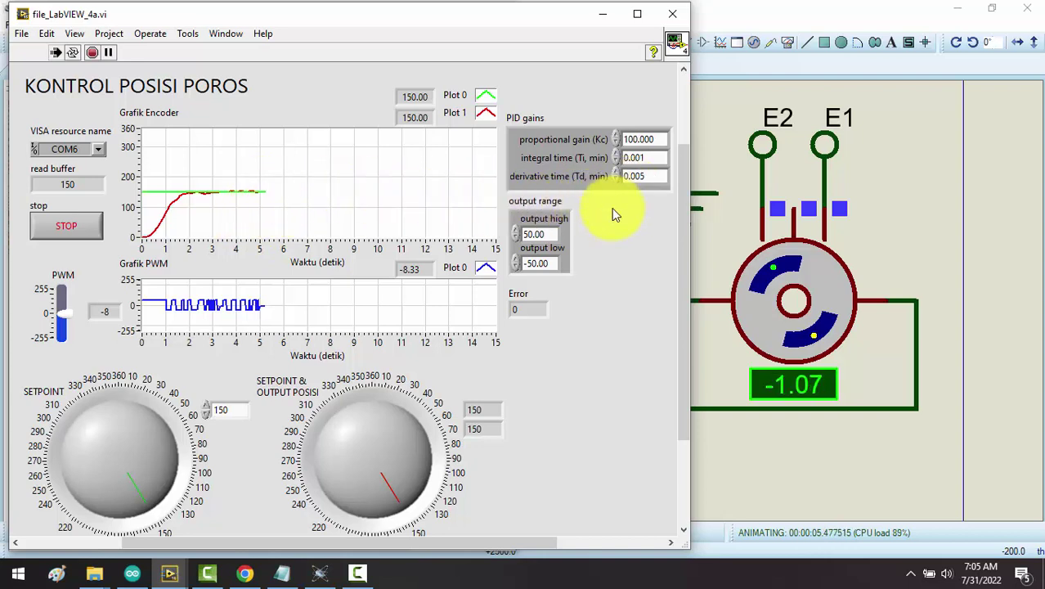
- Set the derivative time (Td) to 0.001 during the run, and stop the VI
click(646, 175)
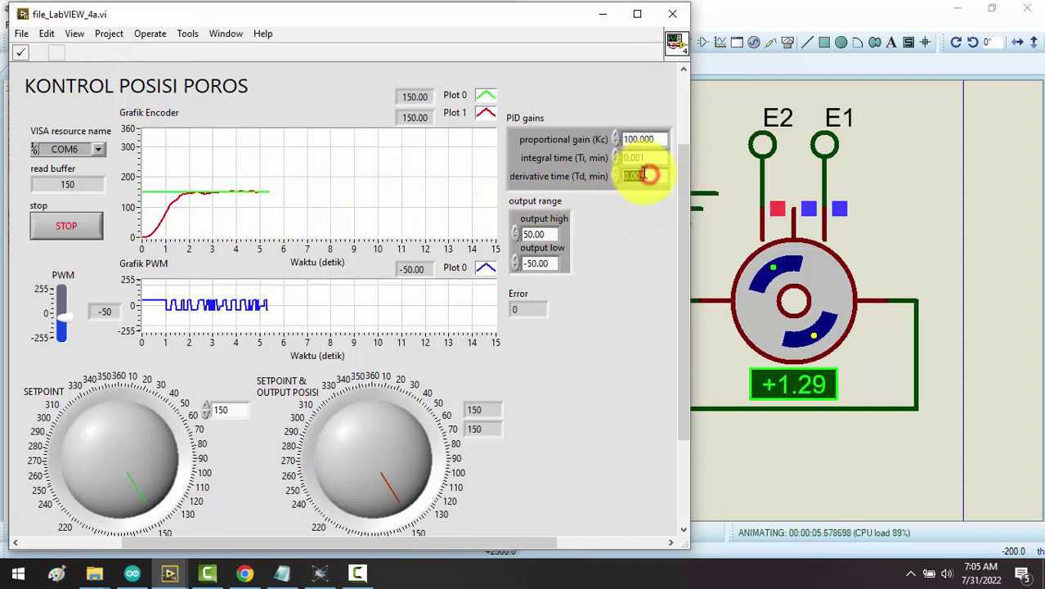
key(BackSpace)
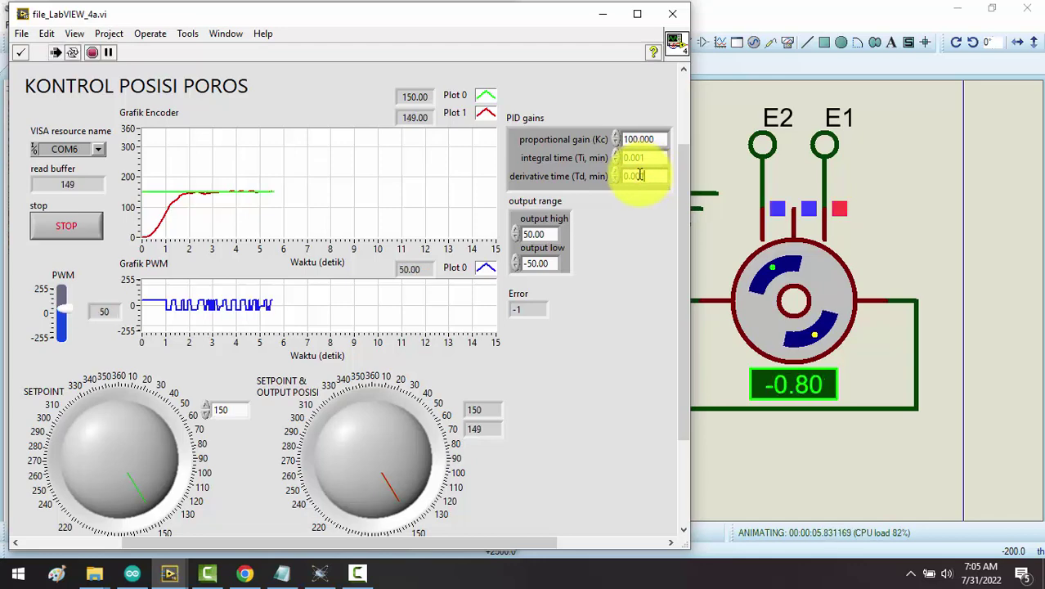
text(1)
click(66, 226)
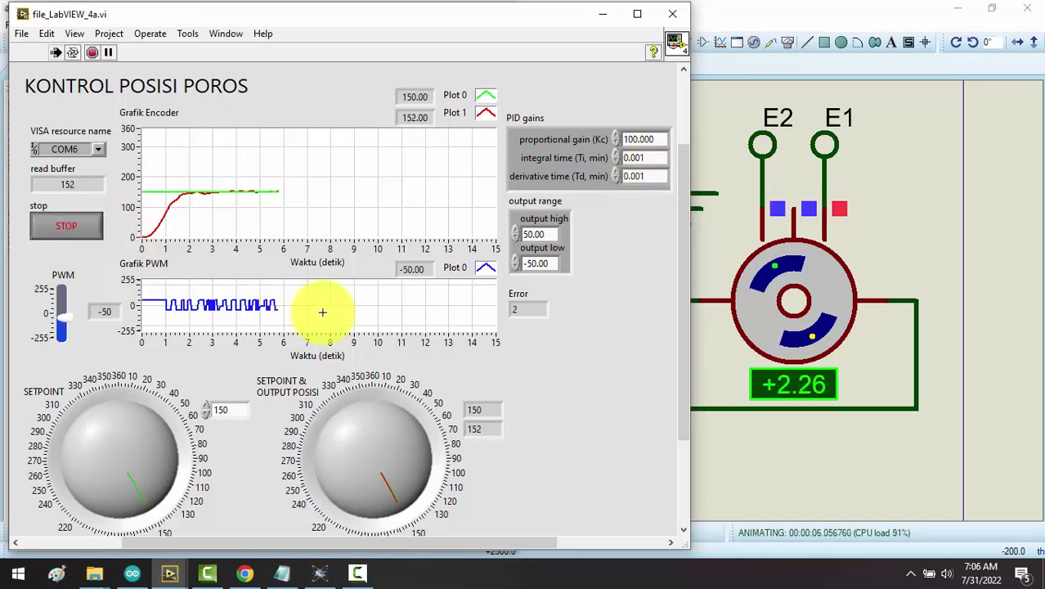
- Restart the motor simulation in Proteus and run the VI from its front panel with the 0.001 derivative time
click(730, 468)
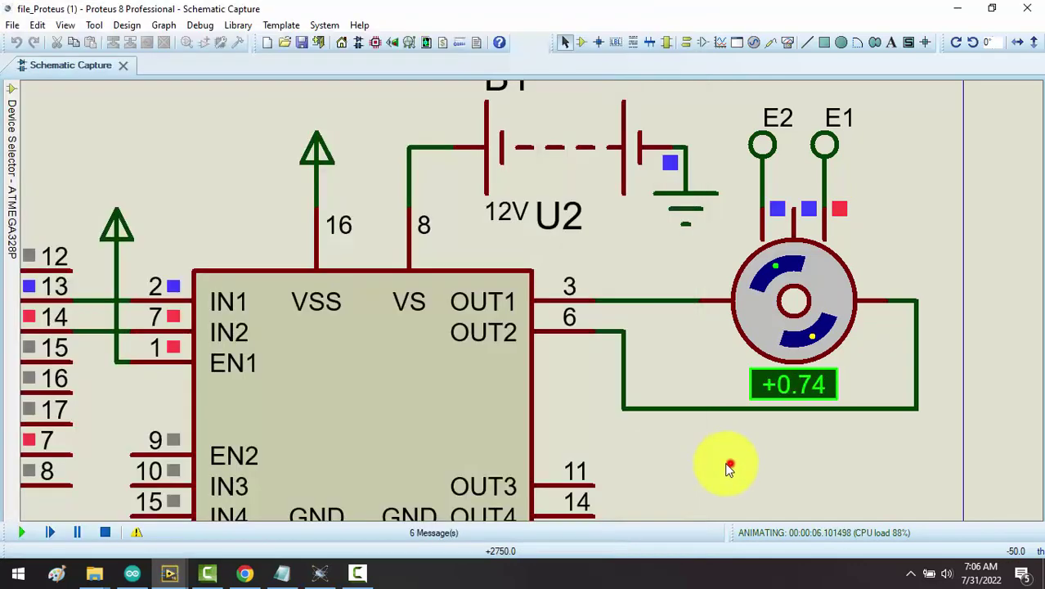
click(103, 531)
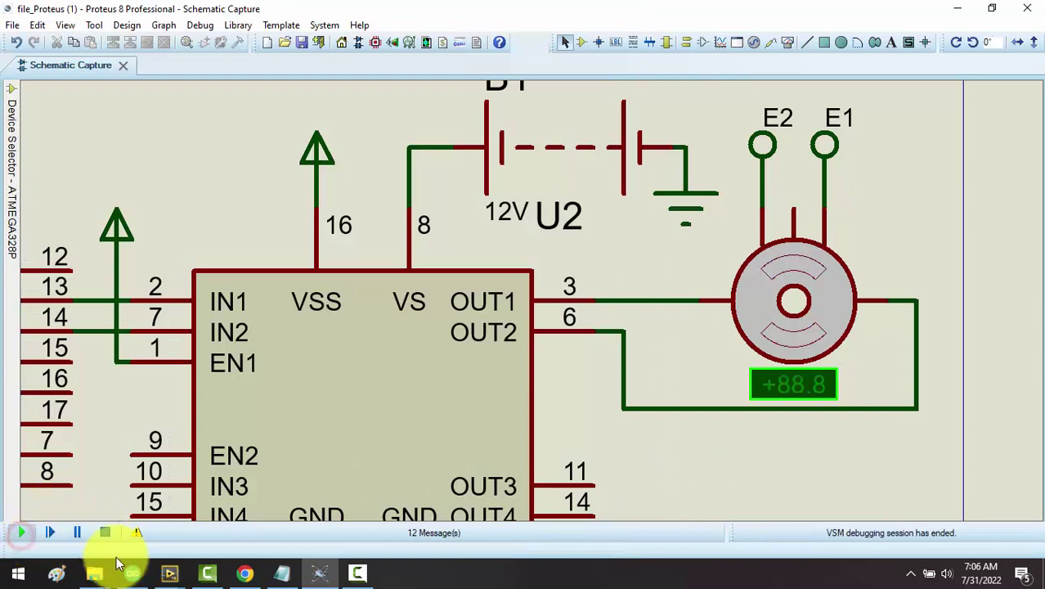
mouse_move(174, 576)
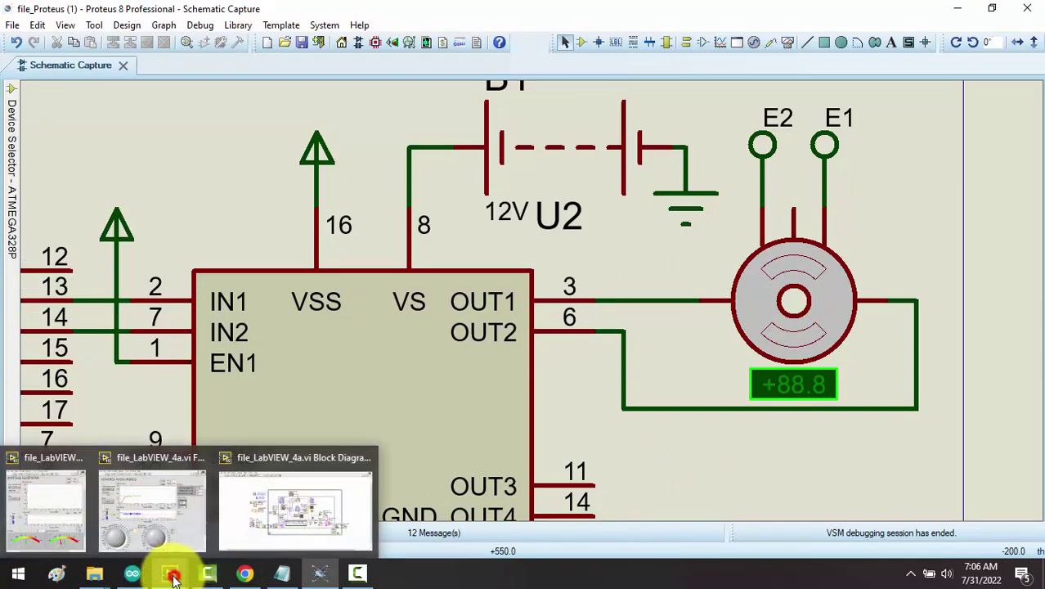
click(170, 533)
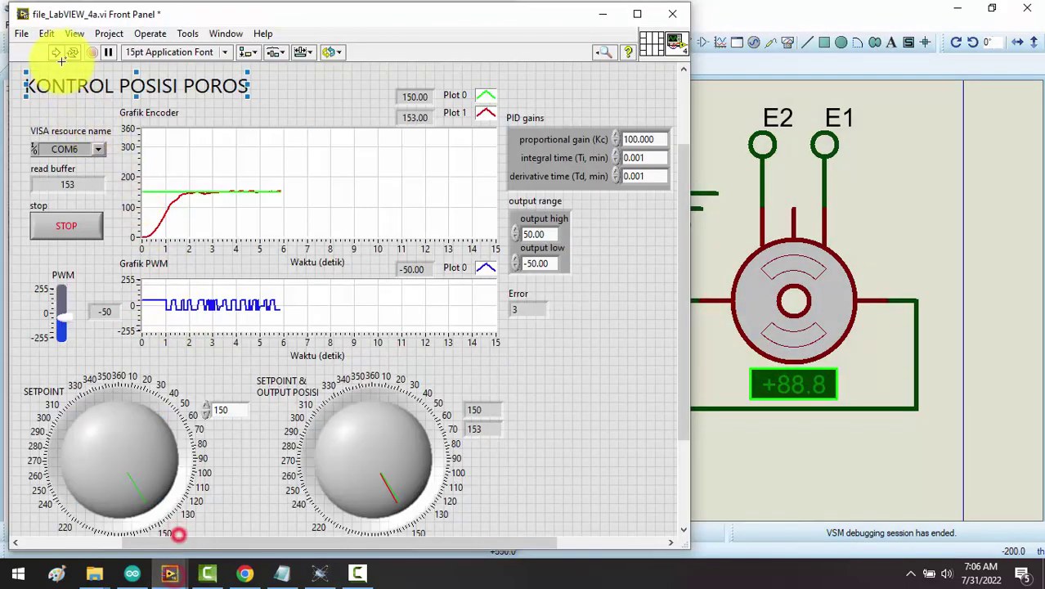
click(56, 52)
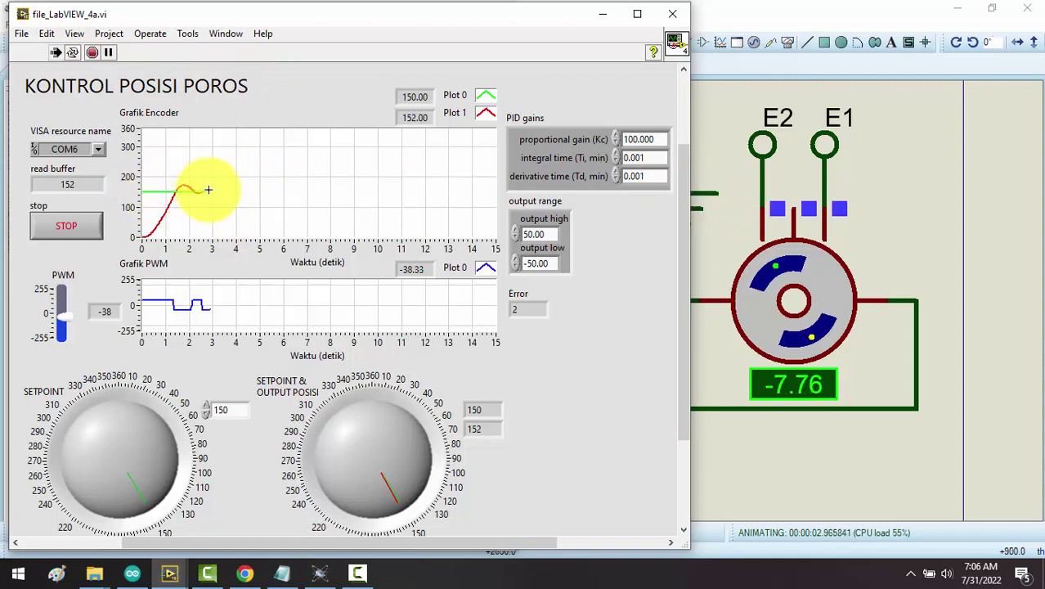
- Set the derivative time (Td) to 0.003 during the run, and stop the VI
click(648, 179)
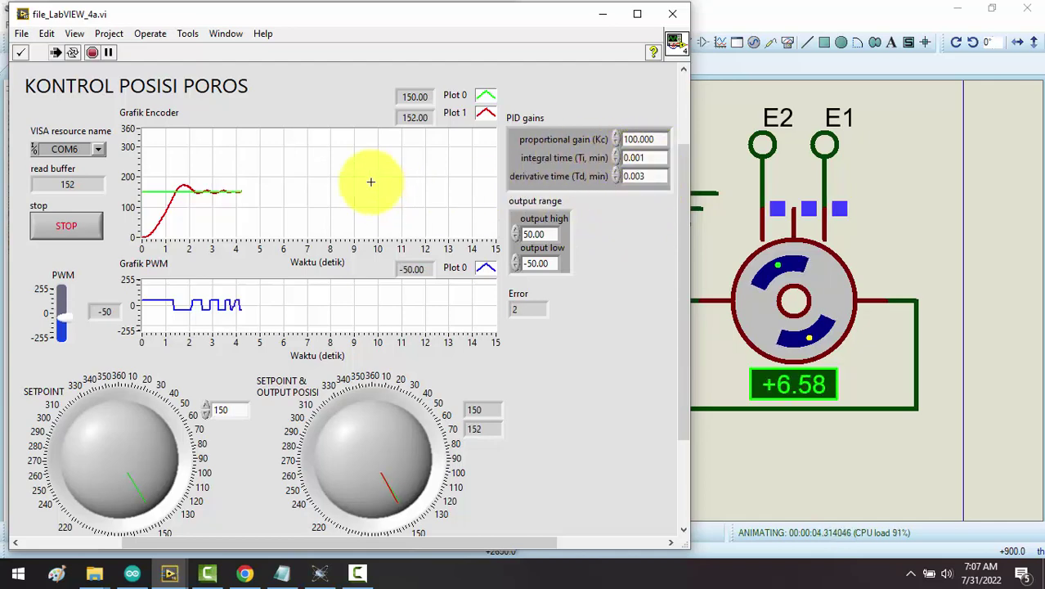
click(85, 233)
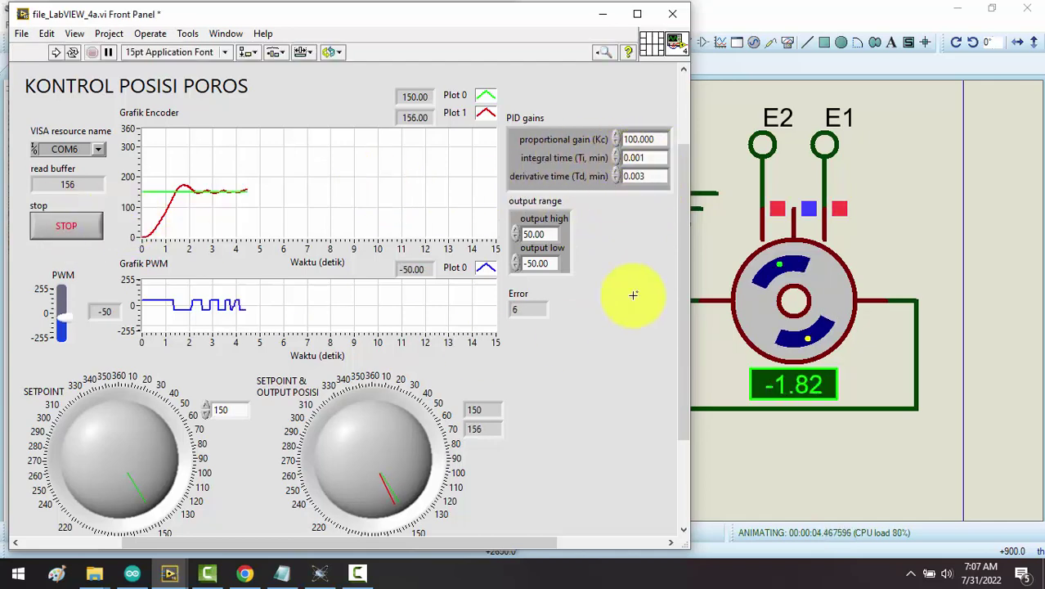
click(637, 193)
- Restart the motor simulation in Proteus and run the VI from its front panel with the 0.003 derivative time
click(764, 486)
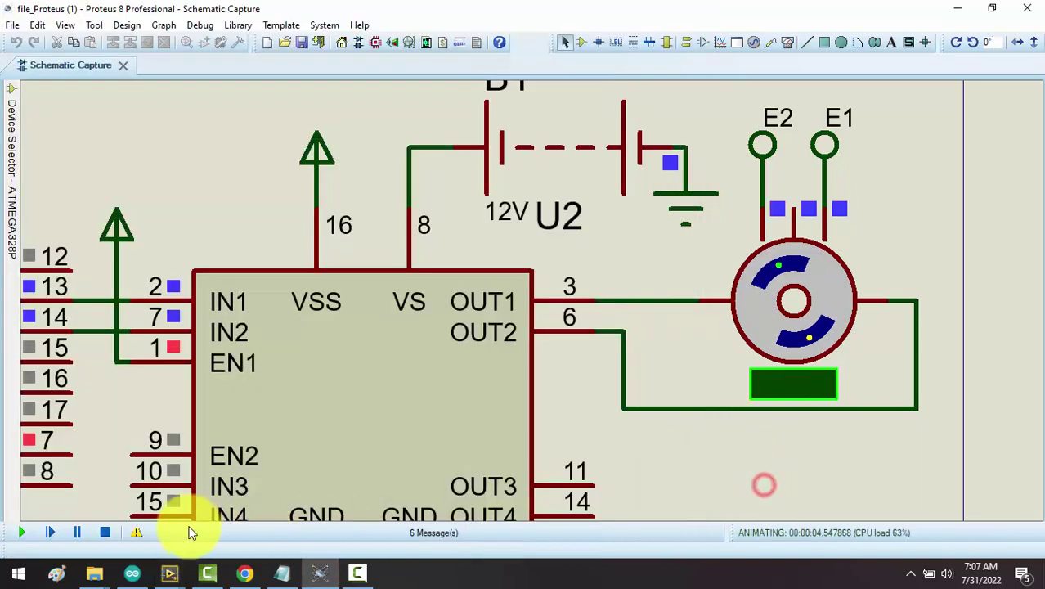
click(105, 533)
click(20, 533)
key(alt+Tab)
click(54, 52)
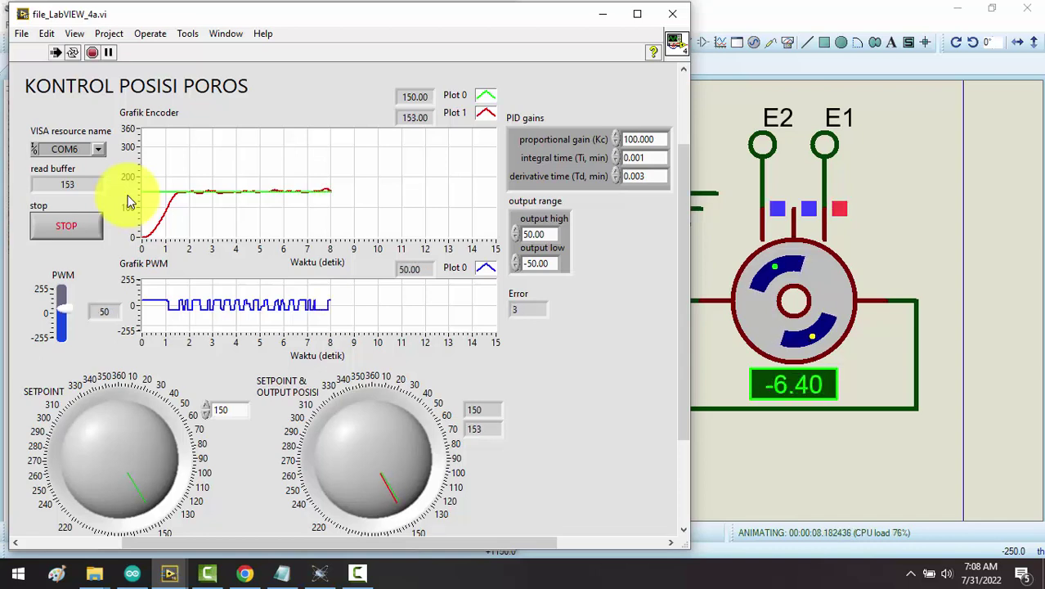
- Stop the position control VI, bring up the file_LabVIEW_4b (1).vi front panel, and stop the Proteus simulation
click(81, 219)
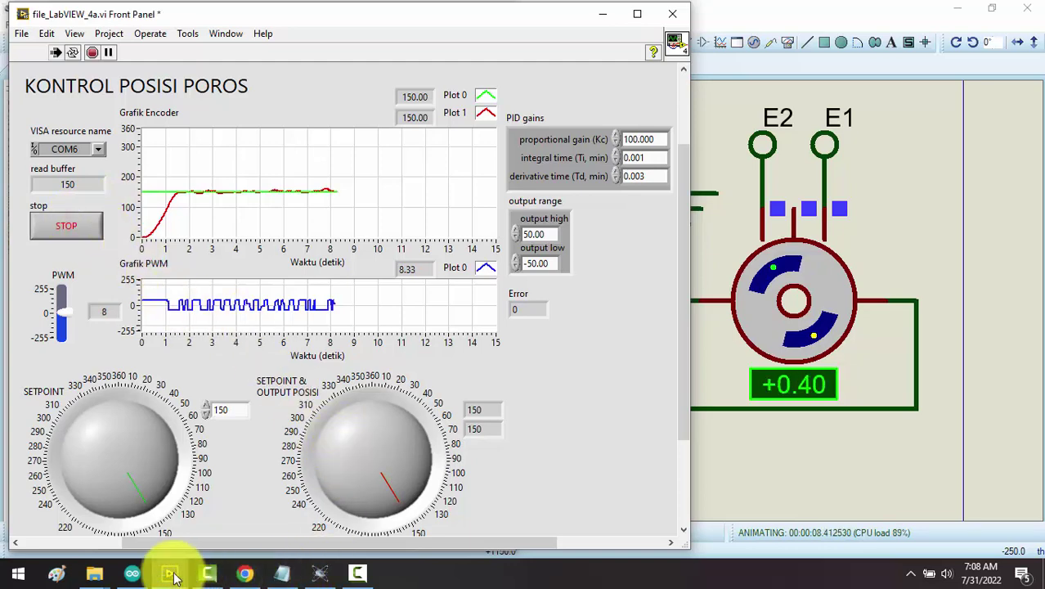
mouse_move(171, 577)
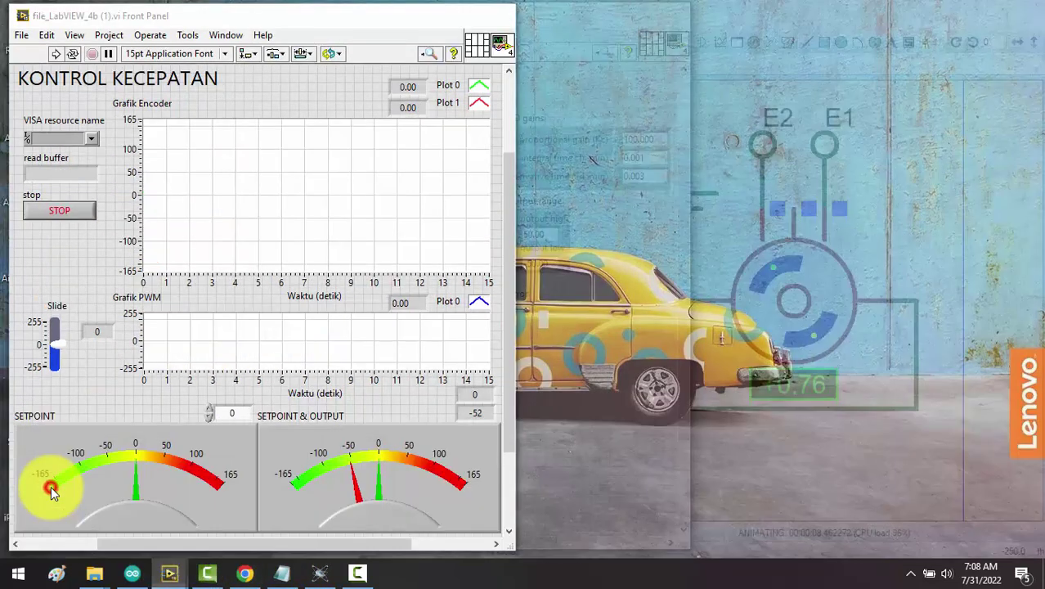
click(49, 486)
click(380, 339)
shift+click(351, 191)
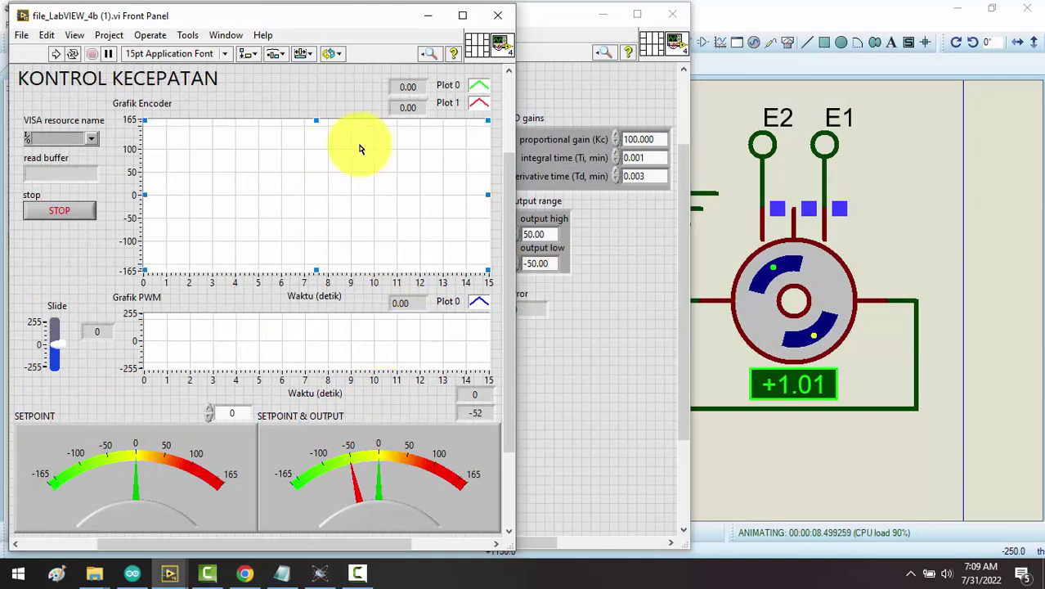
click(738, 462)
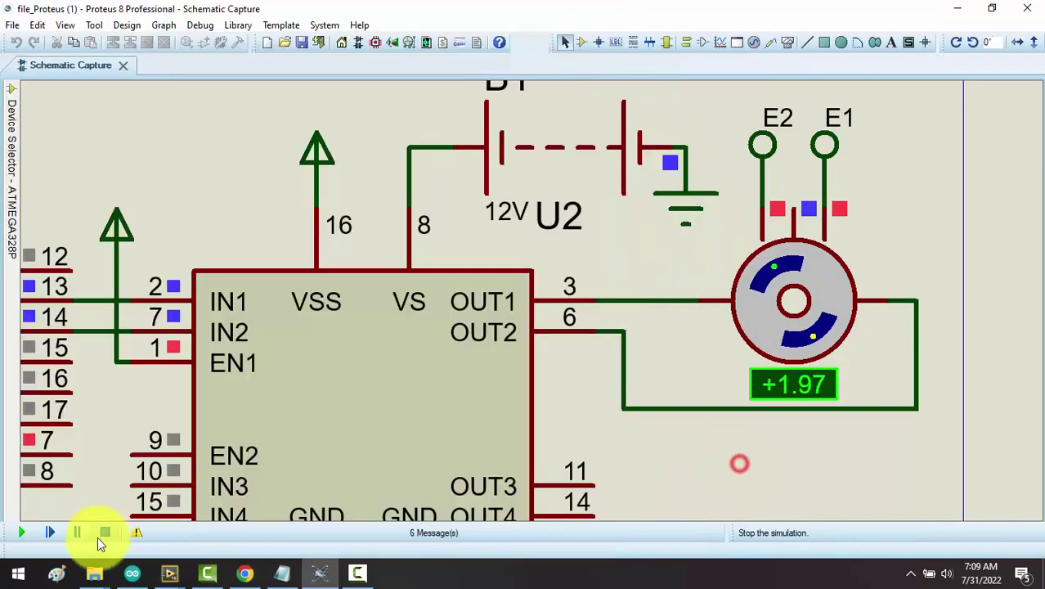
- Switch to the tahap-5 tutorial page in Chrome and examine the response graphs and PID settings under item 27
click(245, 575)
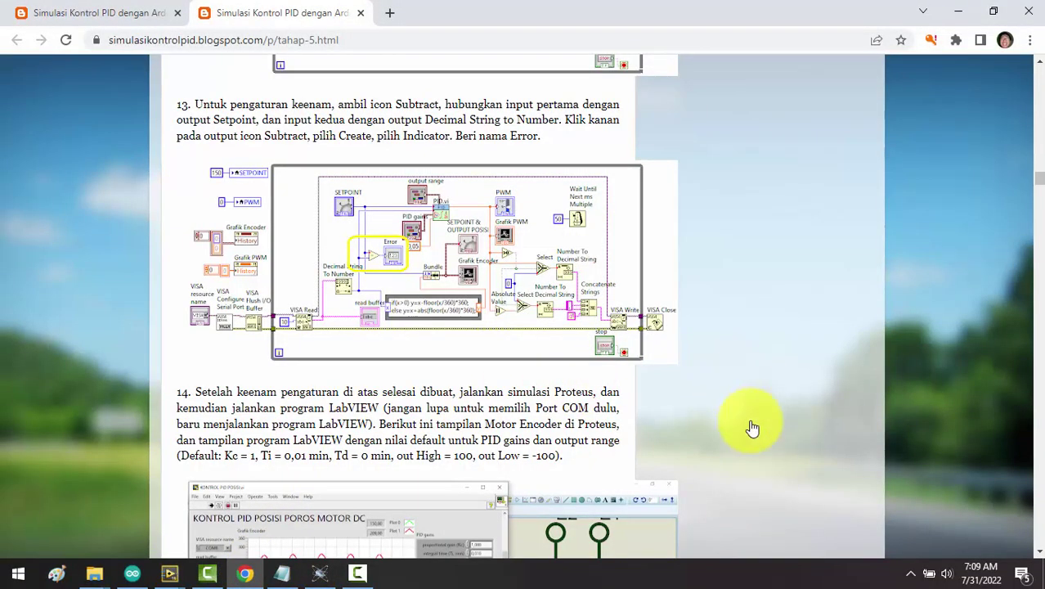
scroll(751, 422, down, 20)
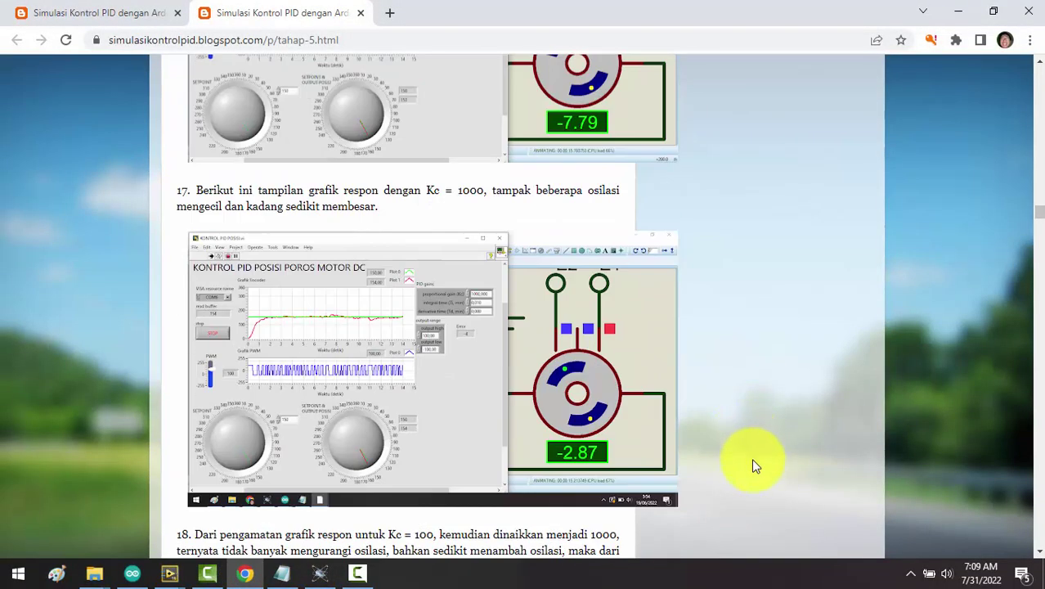
scroll(754, 466, down, 20)
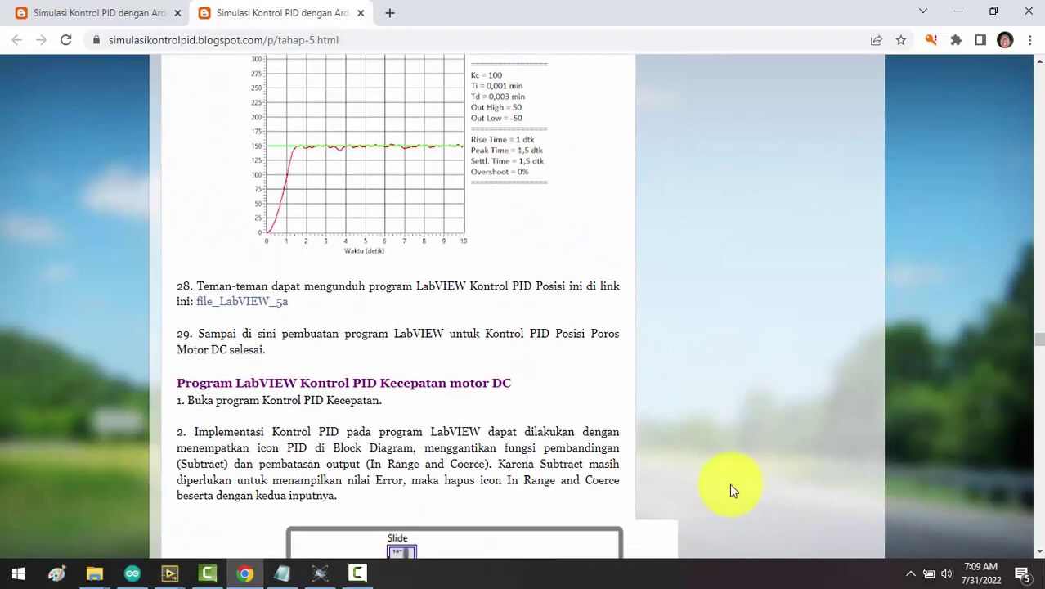
scroll(589, 357, up, 3)
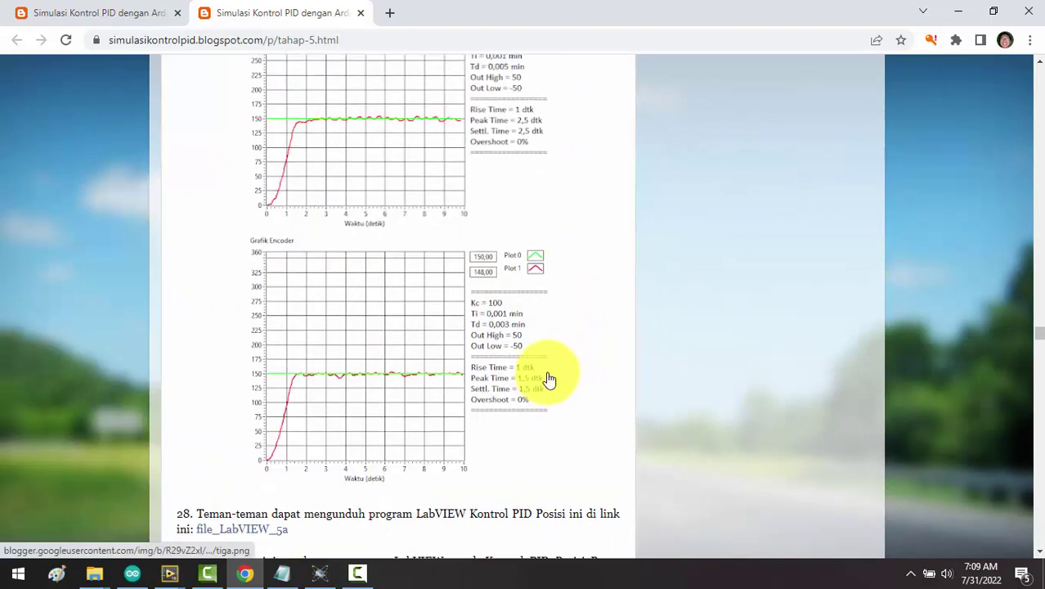
scroll(547, 385, up, 1)
scroll(545, 394, up, 8)
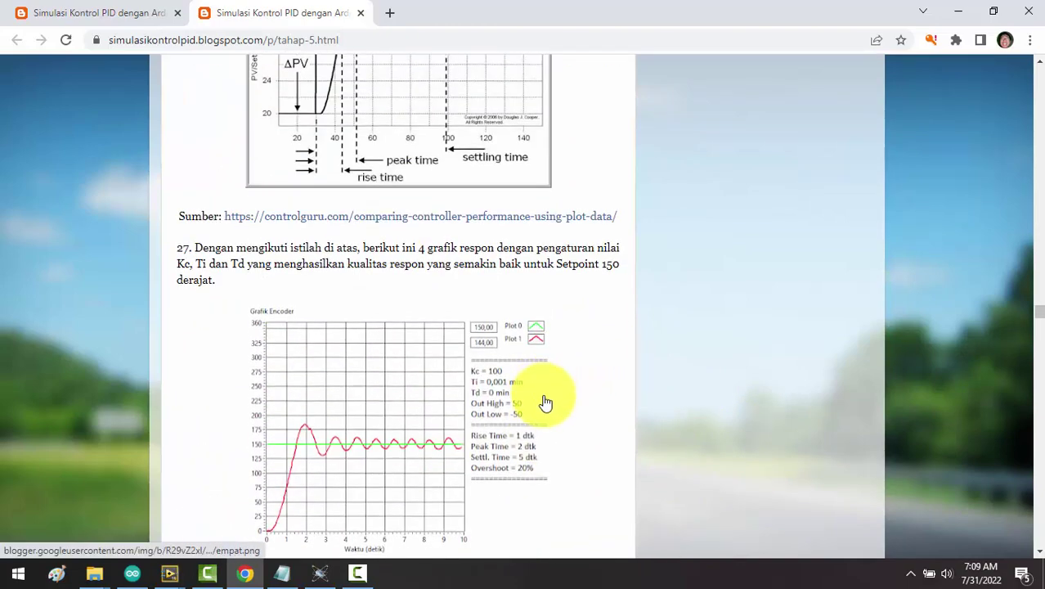
scroll(546, 406, down, 5)
scroll(545, 407, down, 5)
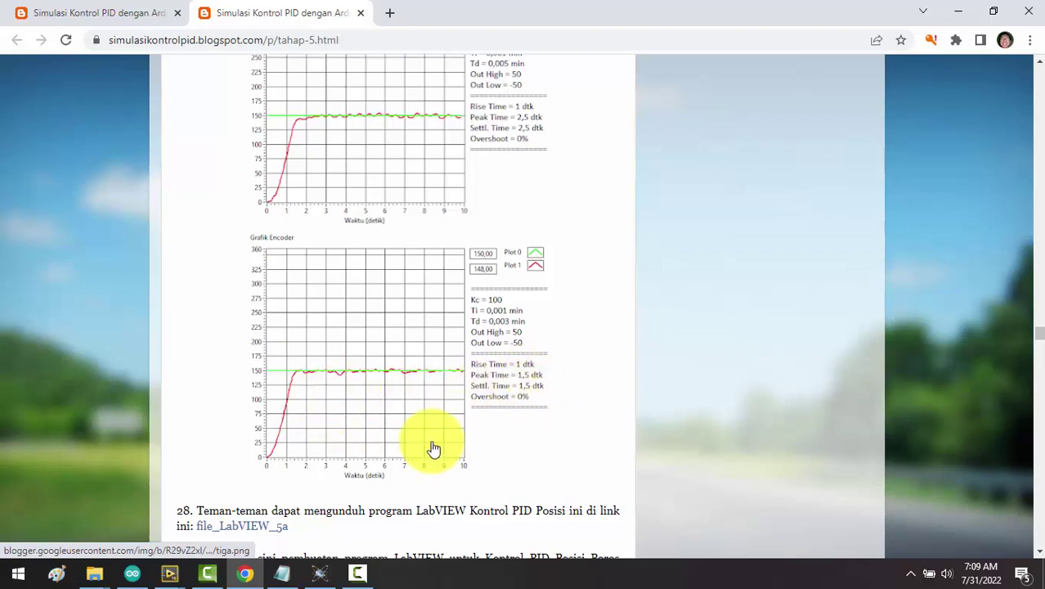
- Read items 2 and 3 of the Kontrol PID Kecepatan section on replacing In Range and Coerce with the PID icon
scroll(433, 449, down, 7)
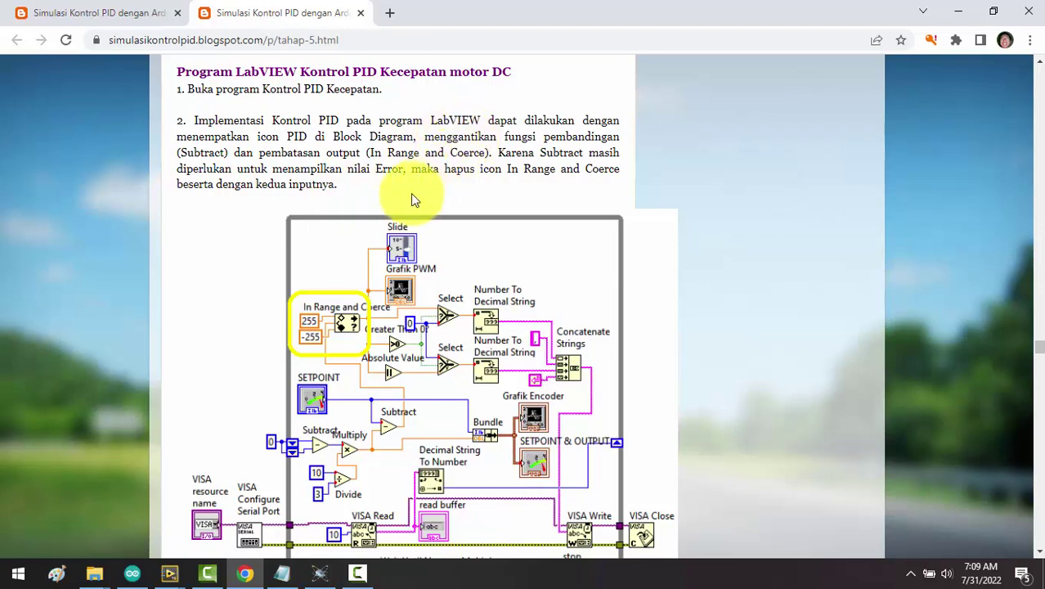
scroll(498, 188, down, 5)
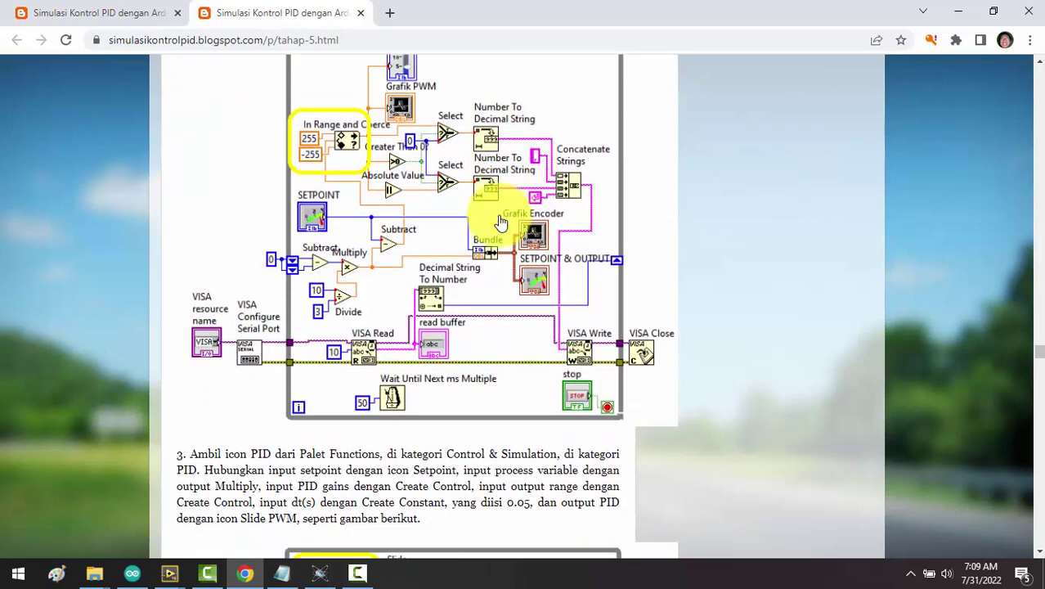
scroll(501, 222, down, 2)
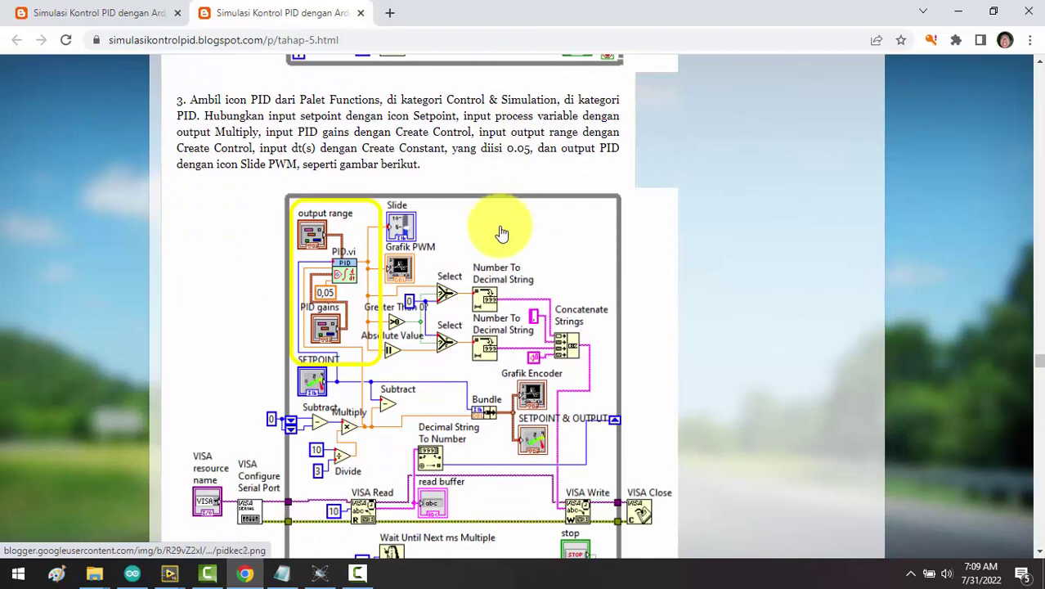
scroll(502, 234, down, 2)
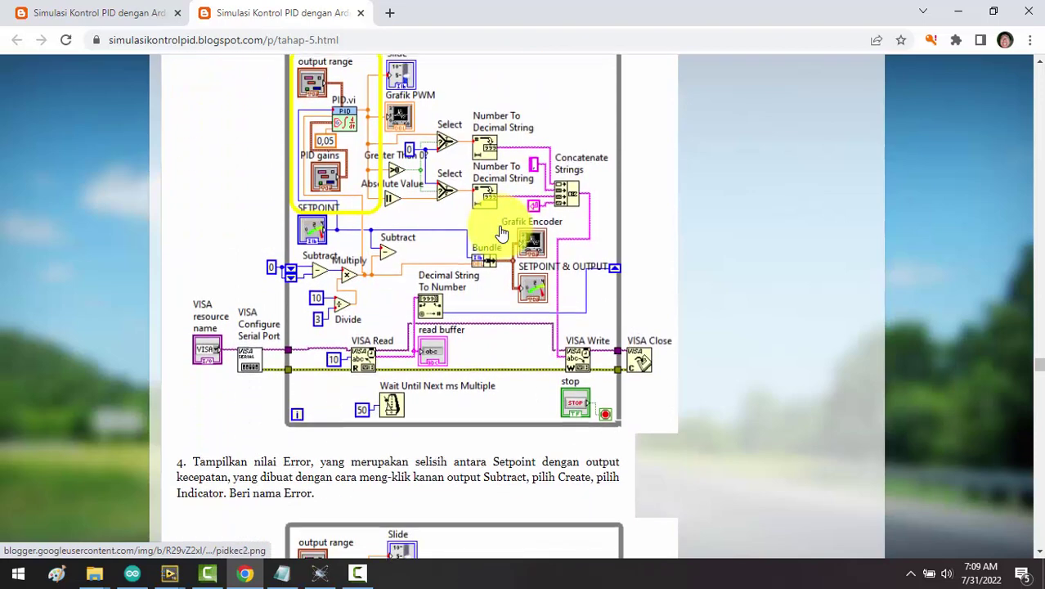
scroll(502, 234, up, 6)
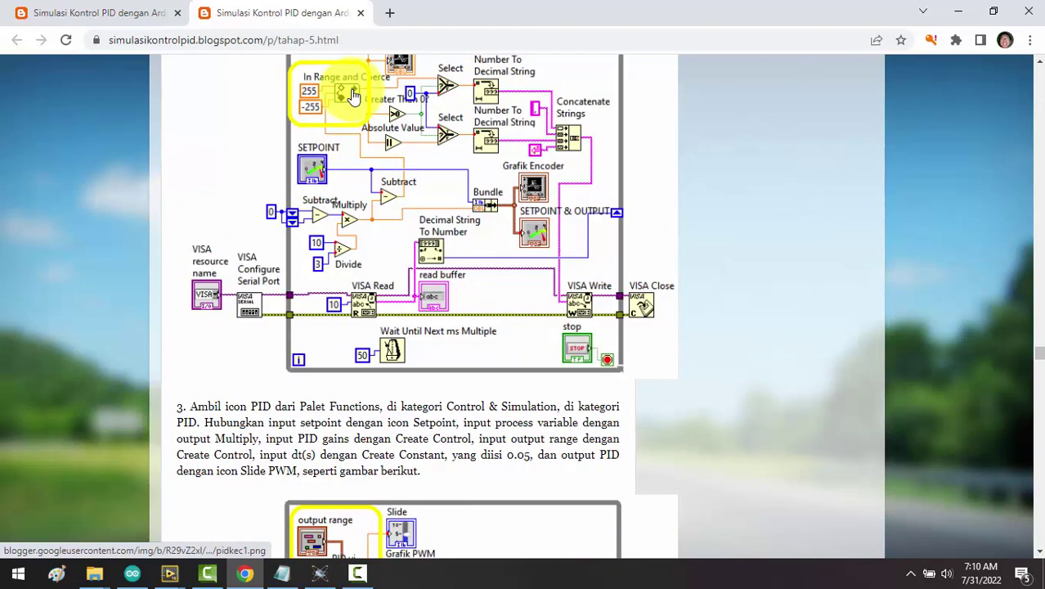
scroll(393, 364, down, 3)
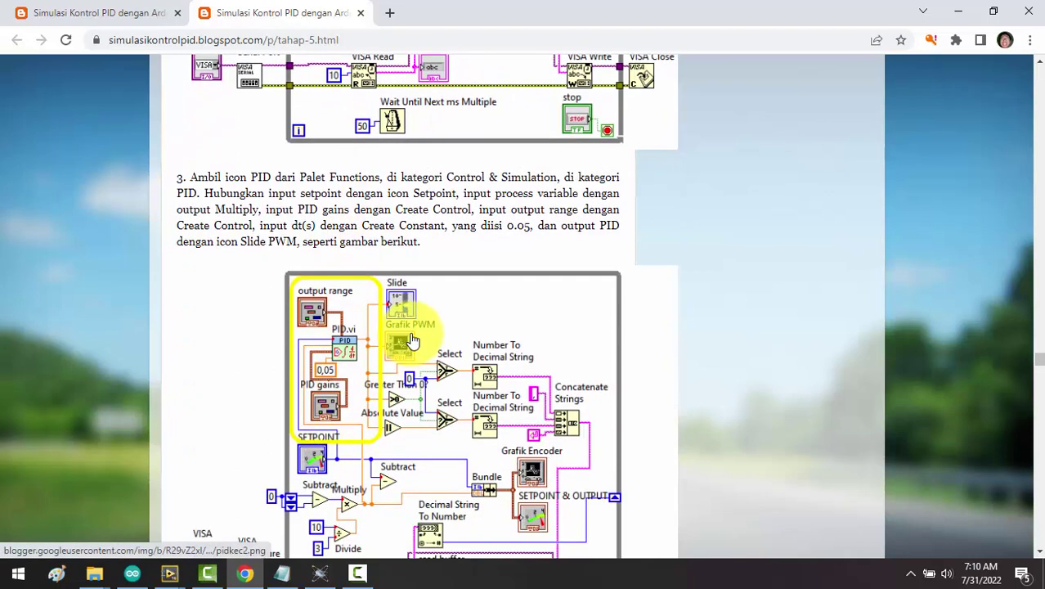
scroll(393, 364, up, 3)
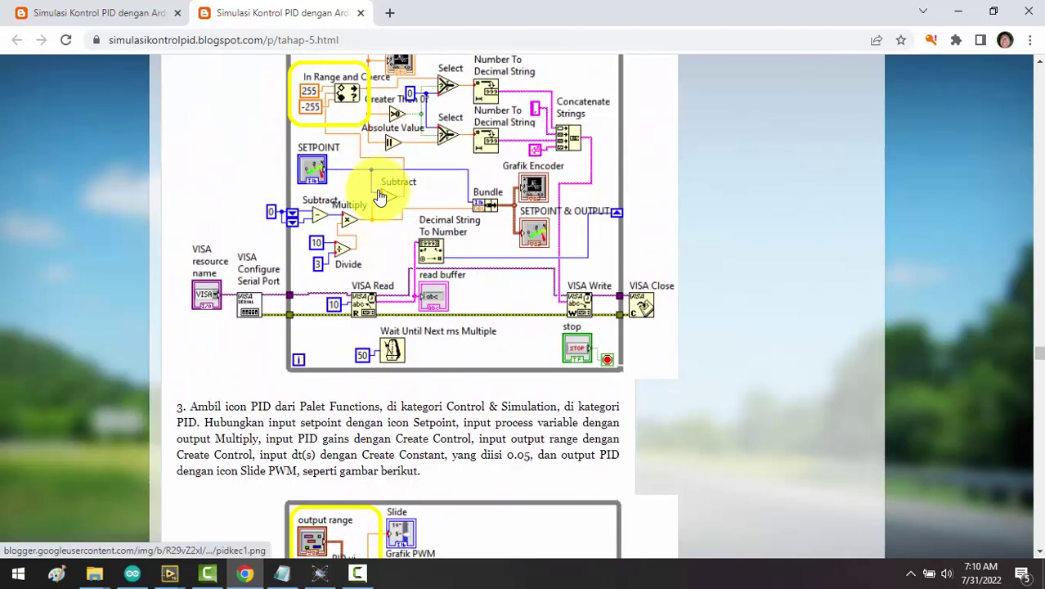
scroll(466, 241, down, 4)
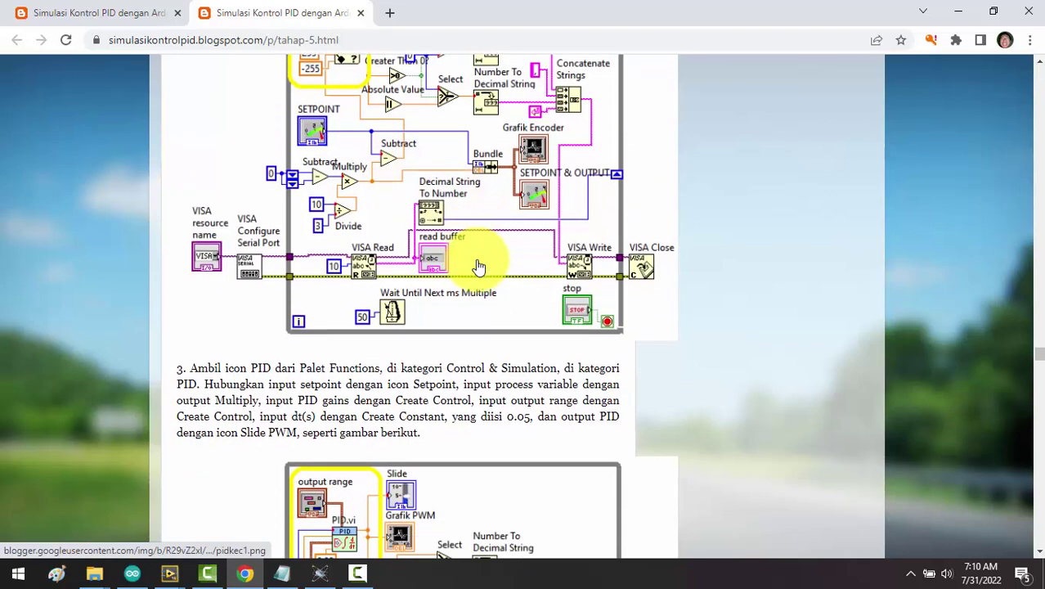
- Skim the tutorial through item 6 and bring up file_LabVIEW_4b (1).vi with its block diagram enlarged beside the front panel
scroll(481, 300, down, 12)
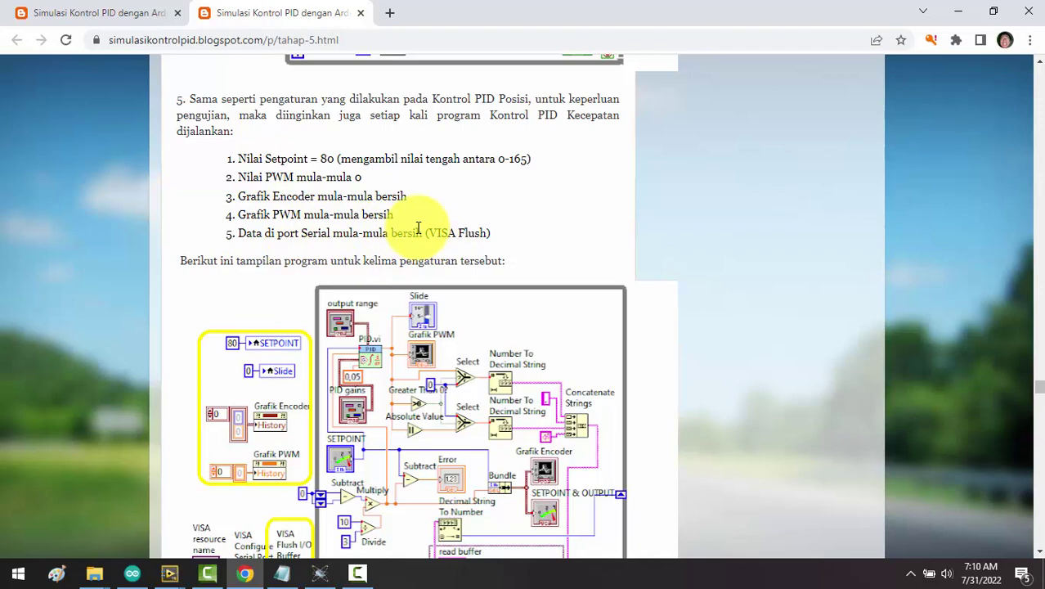
scroll(408, 252, down, 8)
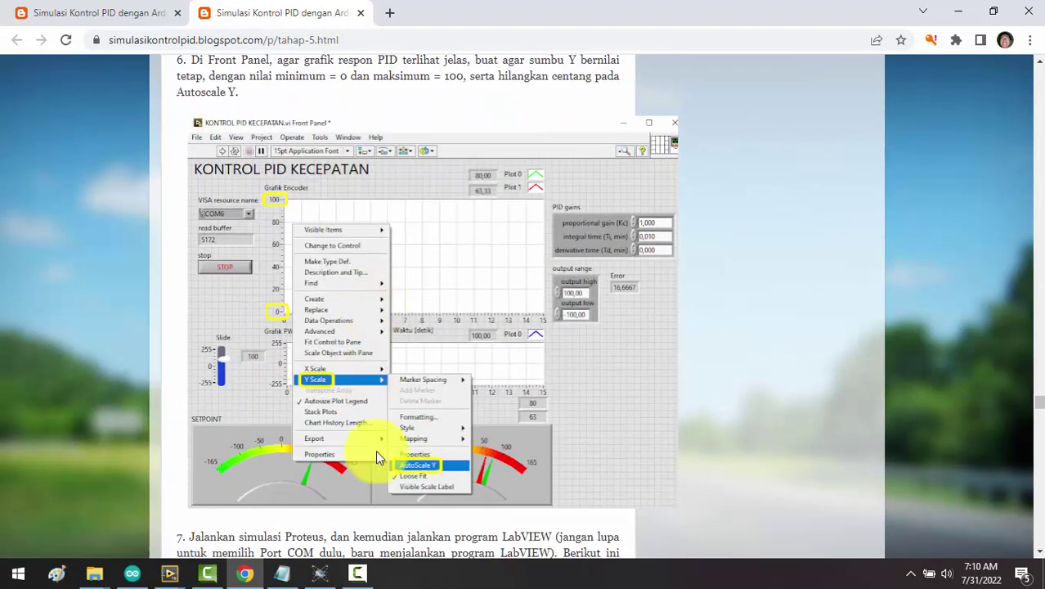
mouse_move(160, 579)
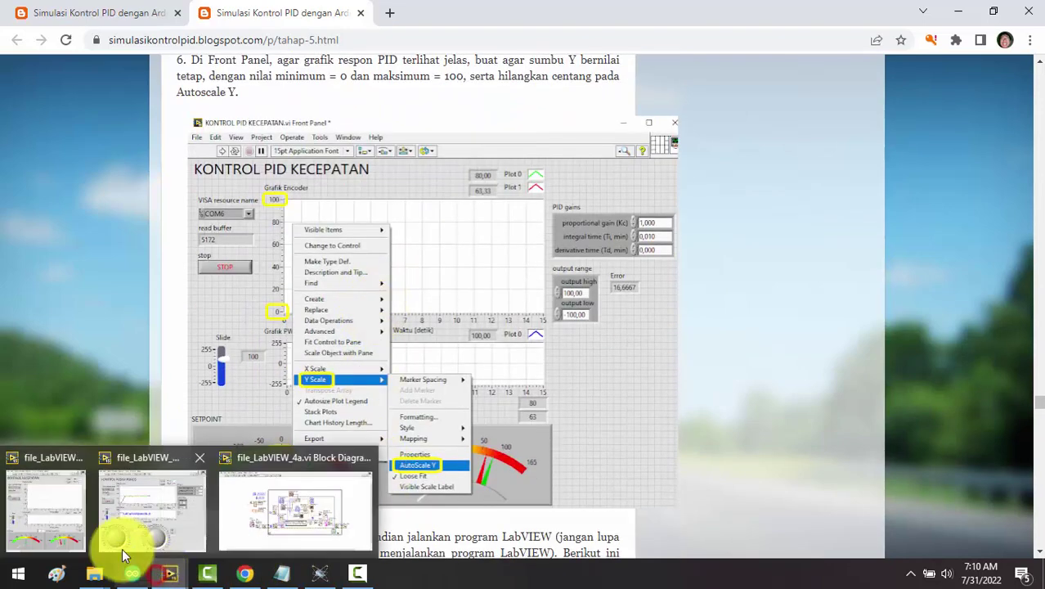
click(19, 497)
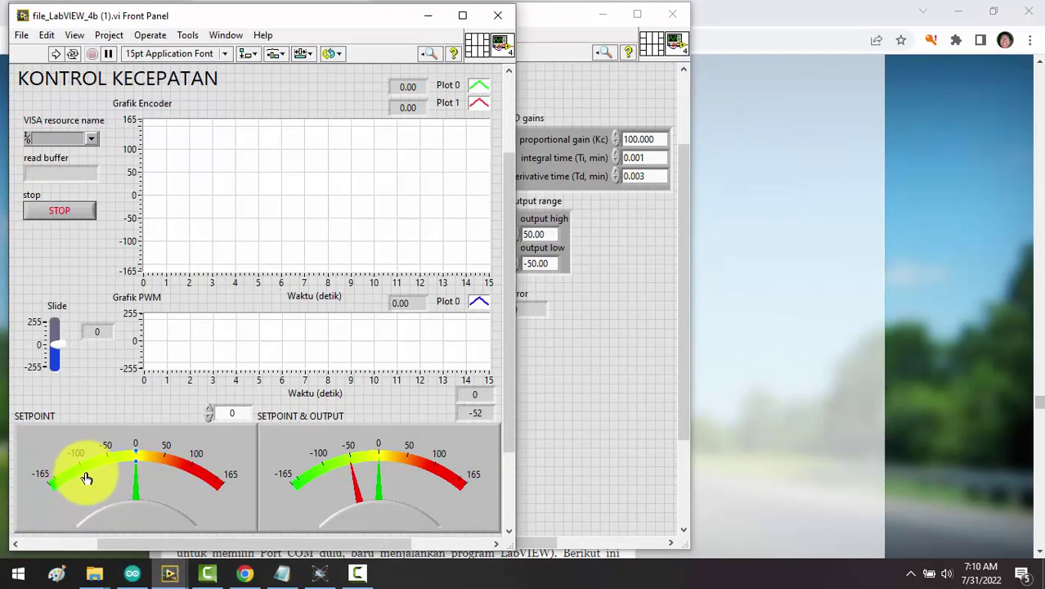
key(ctrl+t)
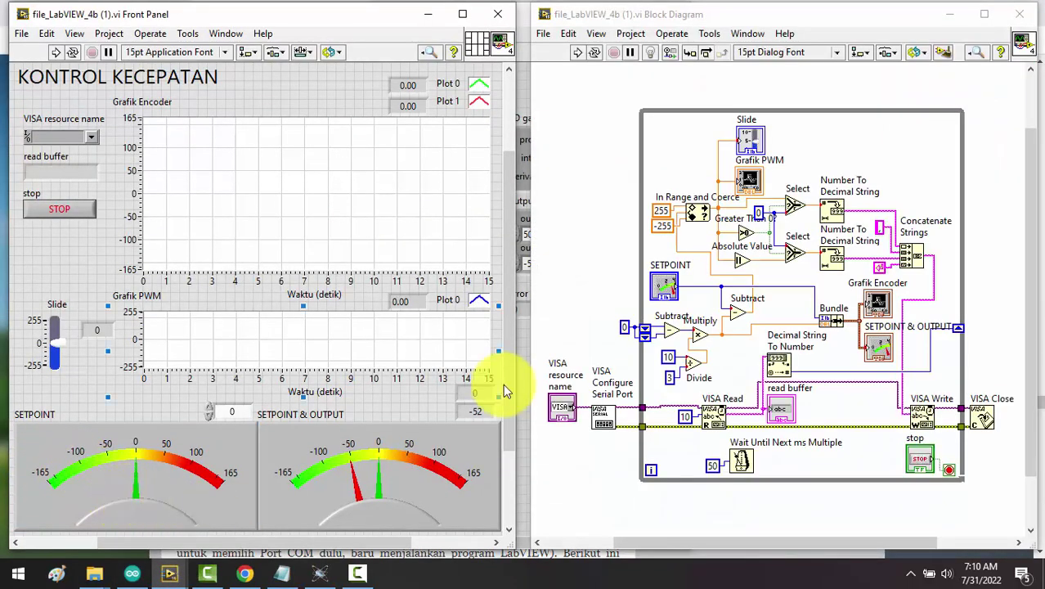
drag(531, 362, 175, 346)
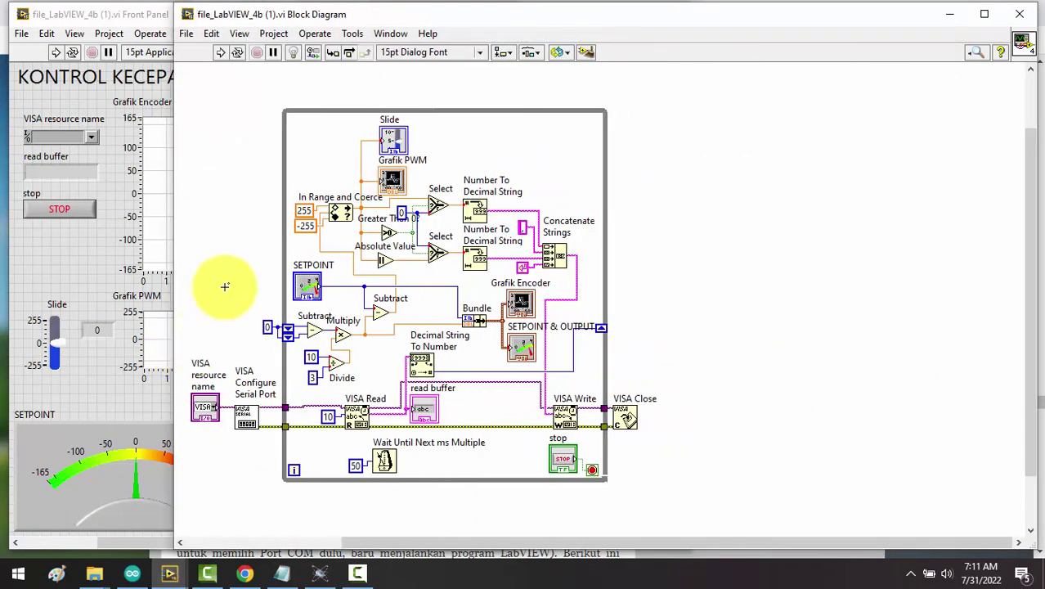
- Replace the In Range and Coerce function and its 255 and -255 constants with PID.vi inside the loop
drag(296, 175, 346, 238)
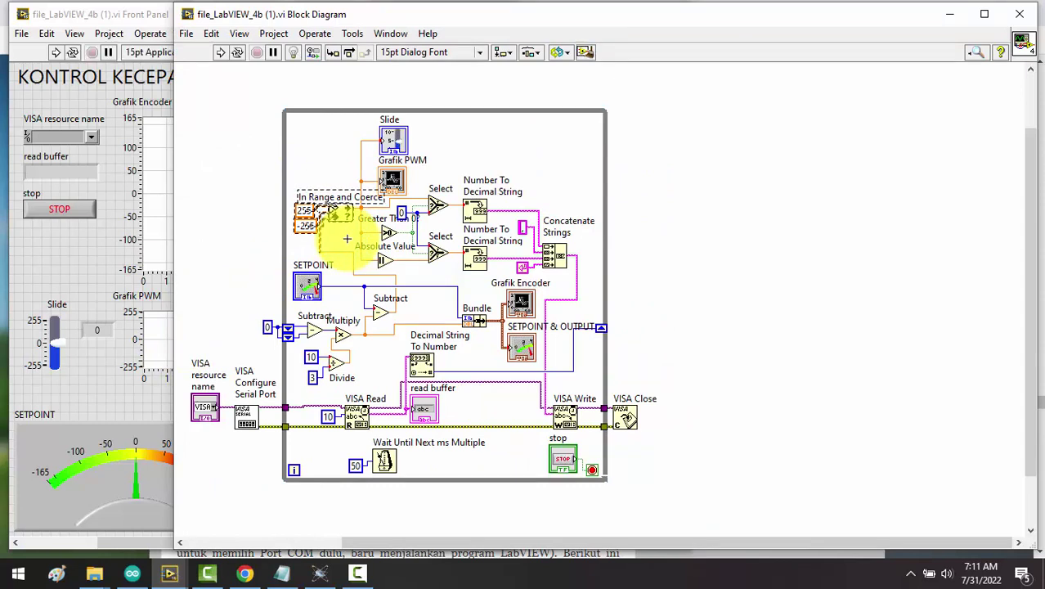
key(Delete)
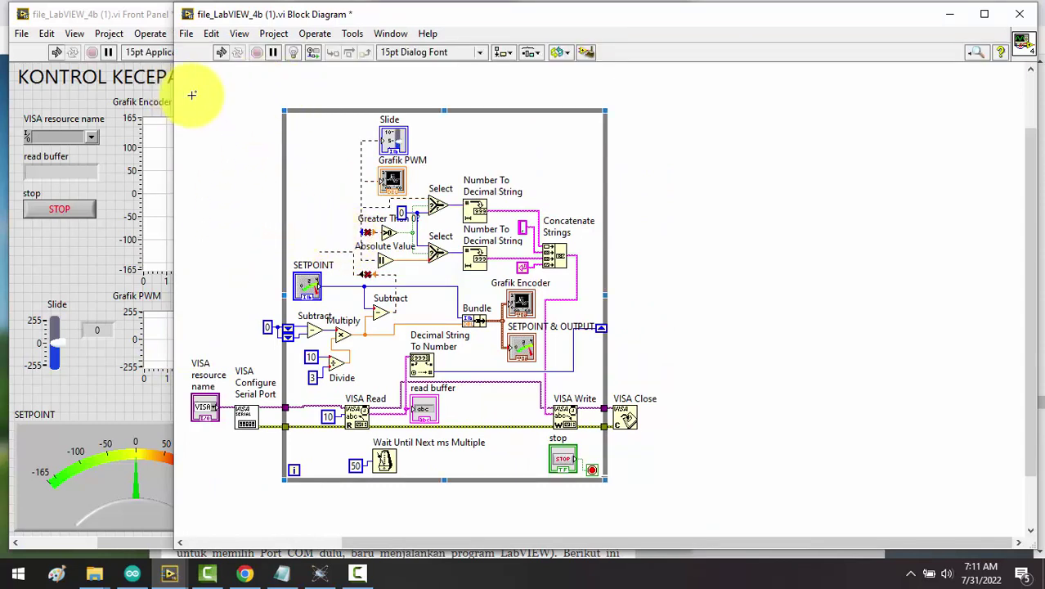
right_click(361, 84)
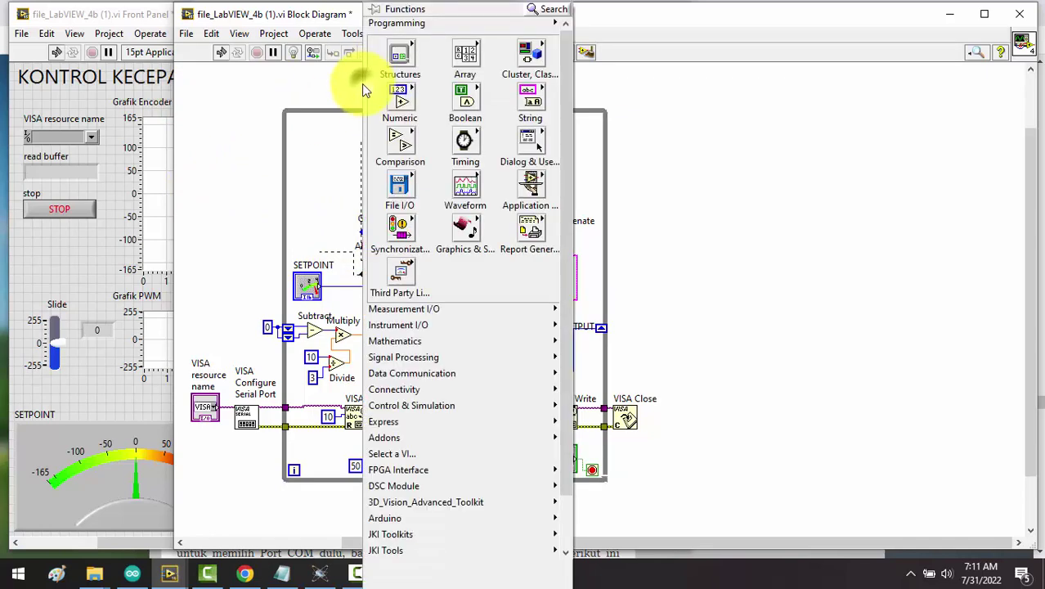
click(552, 9)
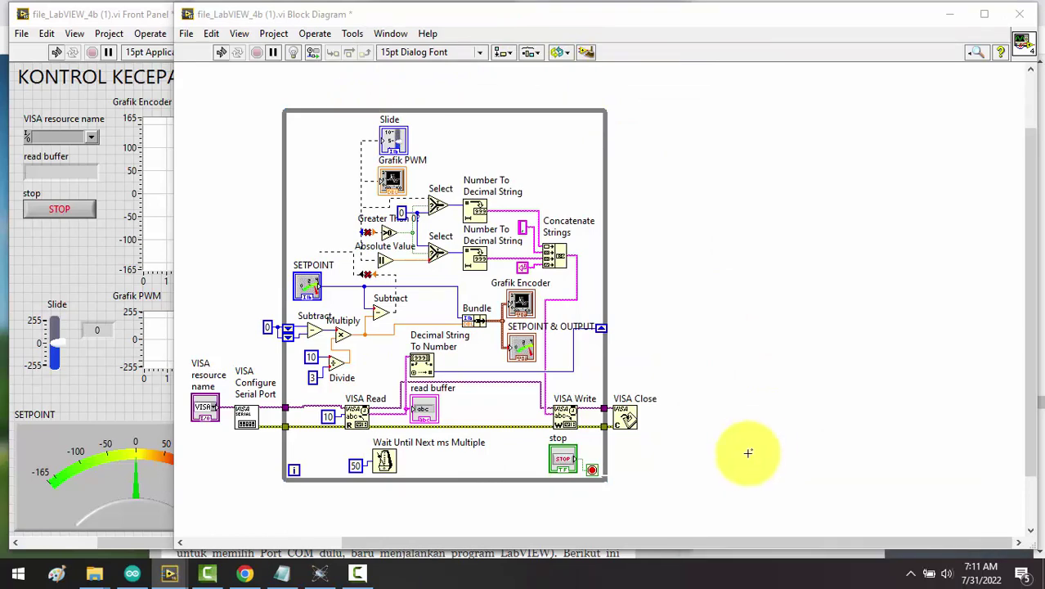
click(770, 320)
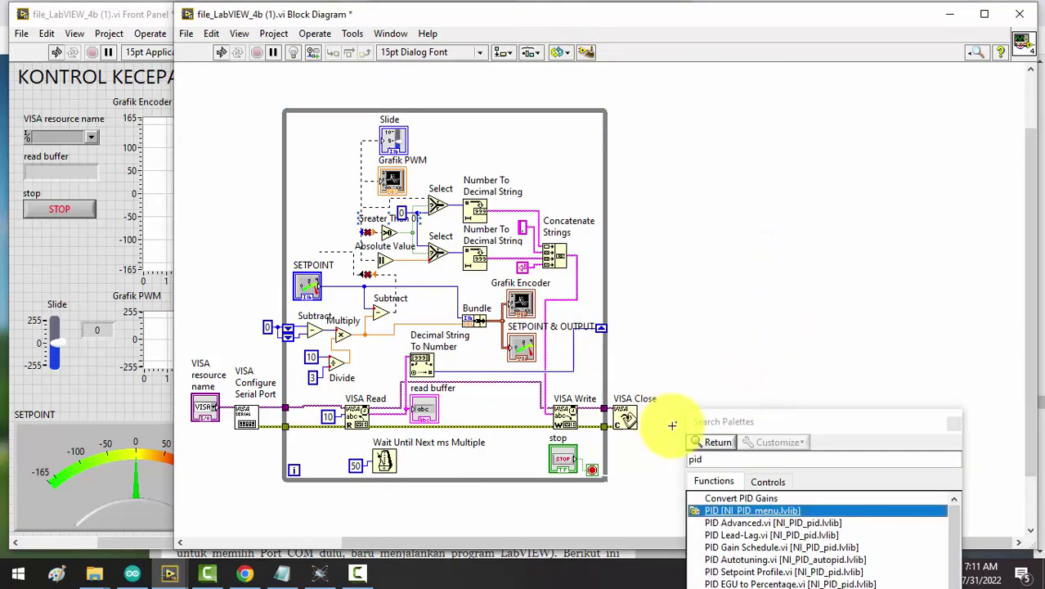
double_click(759, 510)
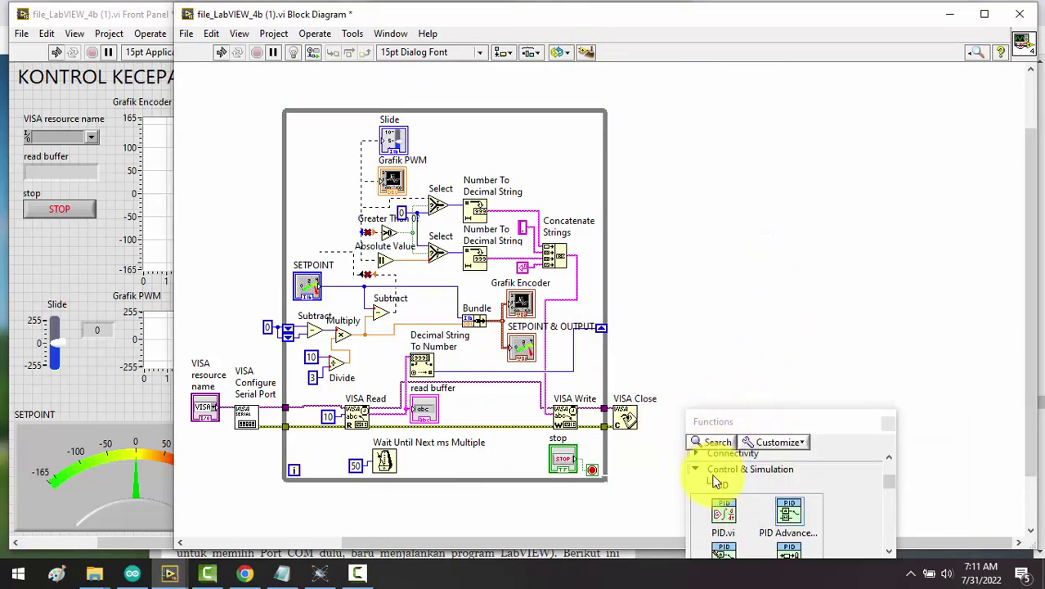
drag(724, 512, 324, 197)
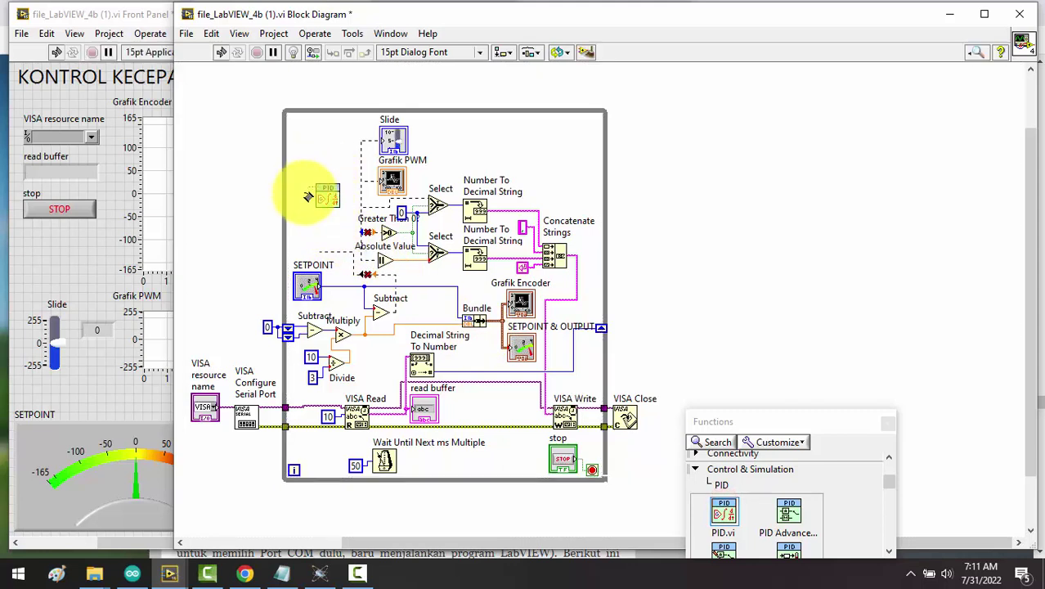
- Wire SETPOINT to the setpoint input of PID.vi and the Multiply output to its process variable input
click(310, 196)
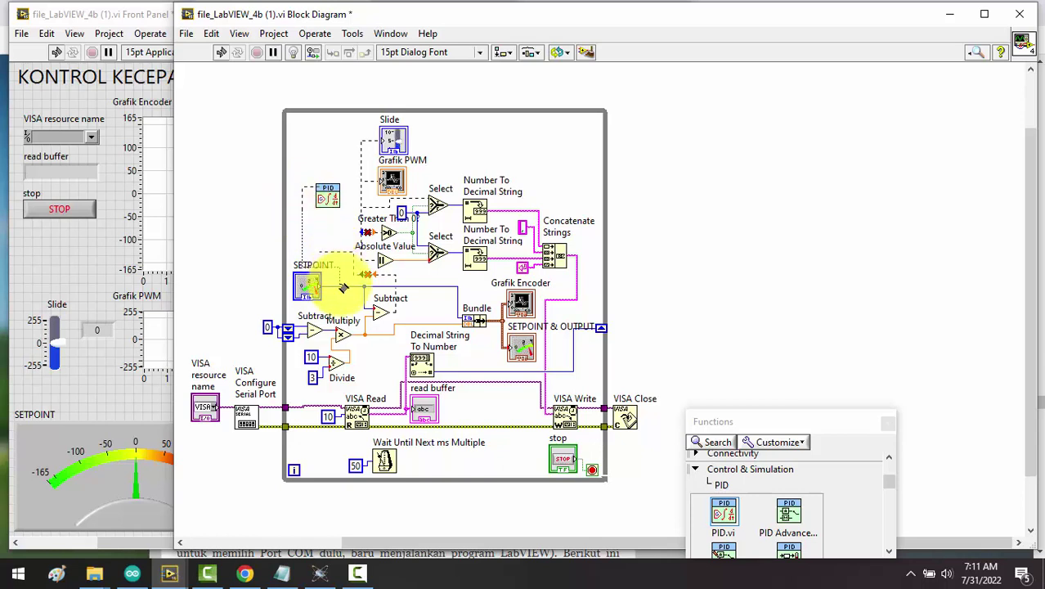
click(322, 194)
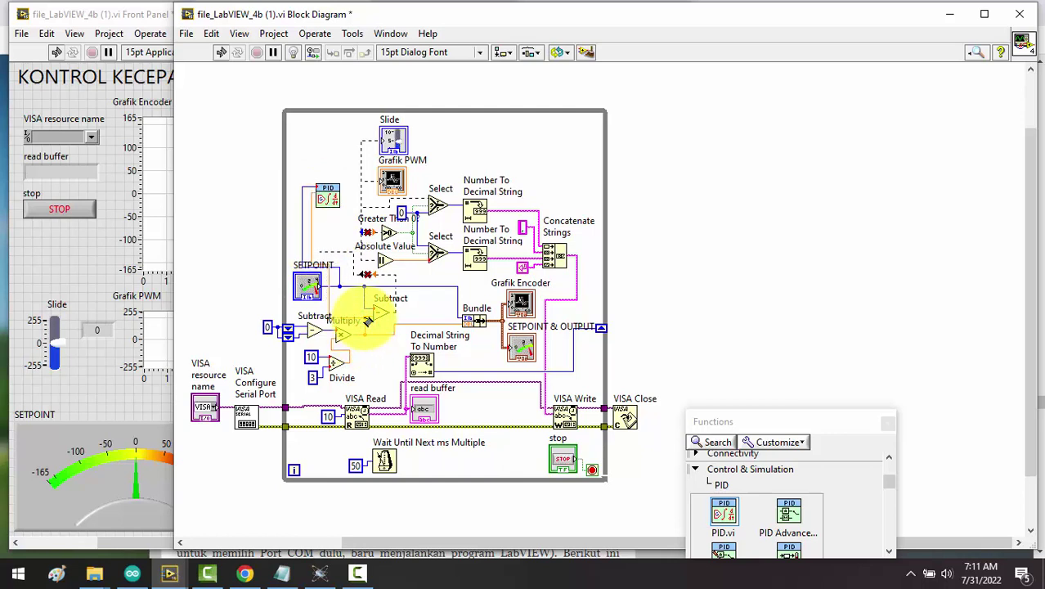
click(368, 322)
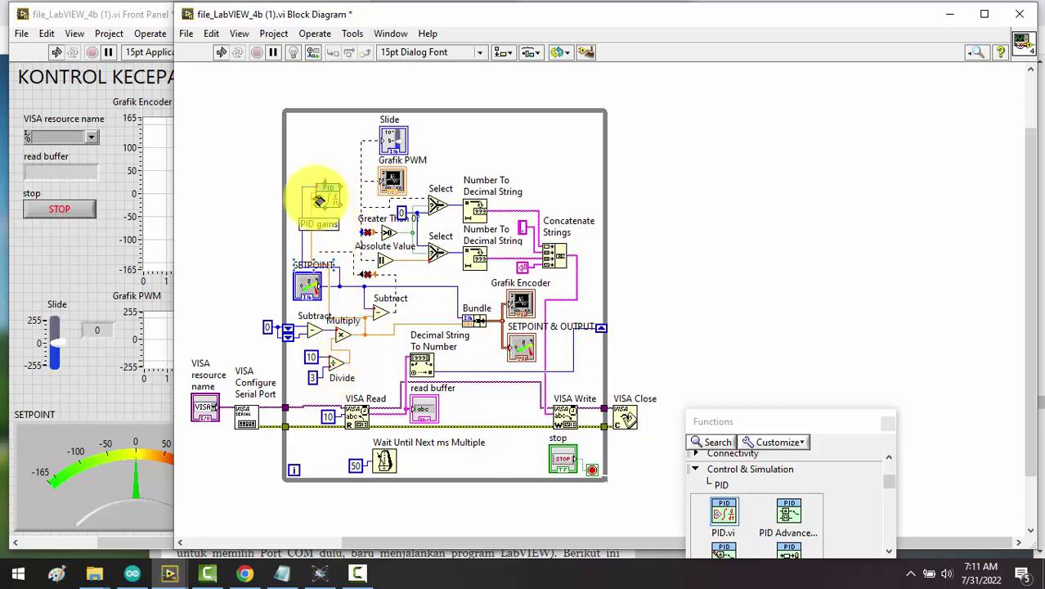
- Create PID gains and output range controls on the PID.vi inputs and place them above the node
right_click(319, 203)
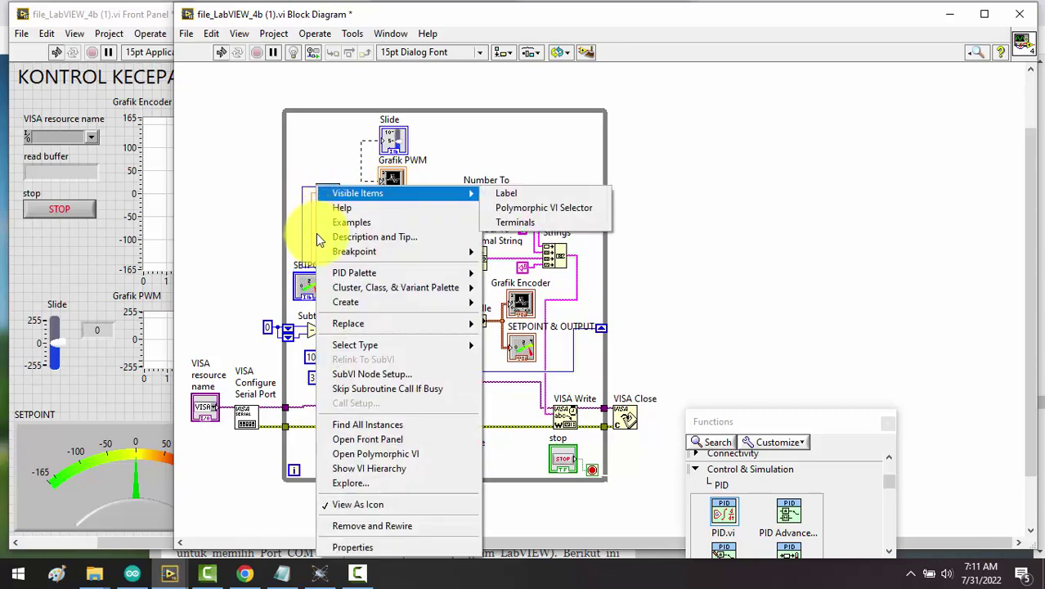
mouse_move(427, 302)
click(497, 316)
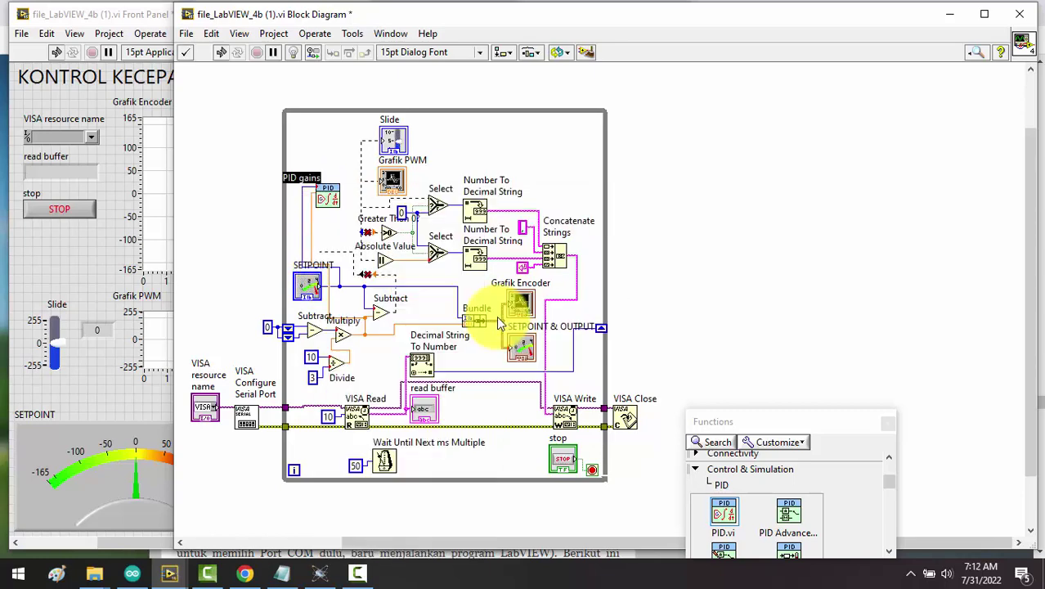
drag(293, 199, 334, 183)
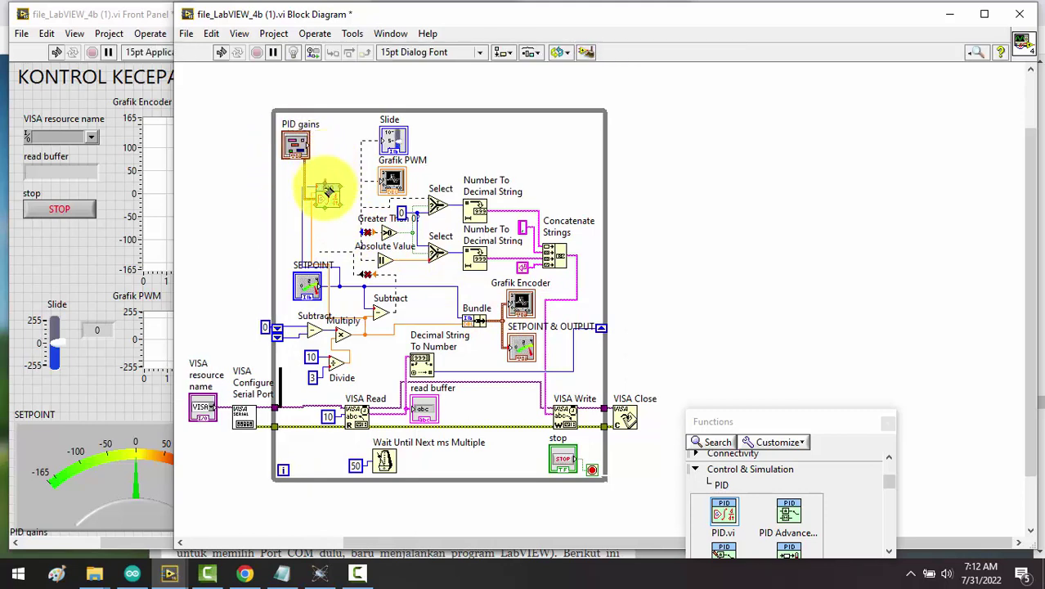
right_click(328, 188)
mouse_move(403, 299)
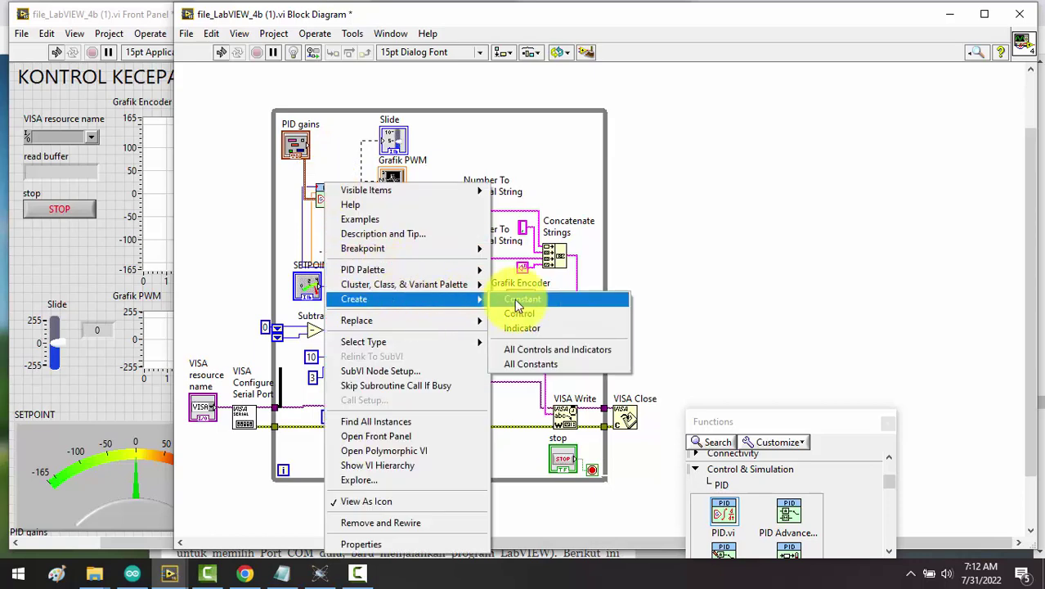
click(520, 314)
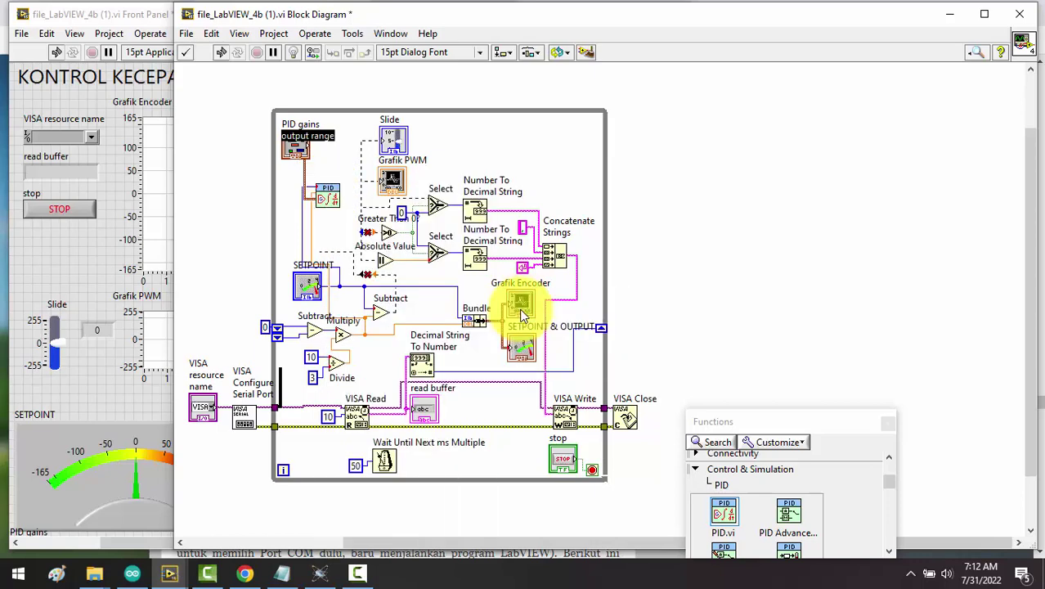
- Create a 0.05 constant on the dt input of PID.vi and wire its output to the Slide and Grafik PWM branch
right_click(319, 211)
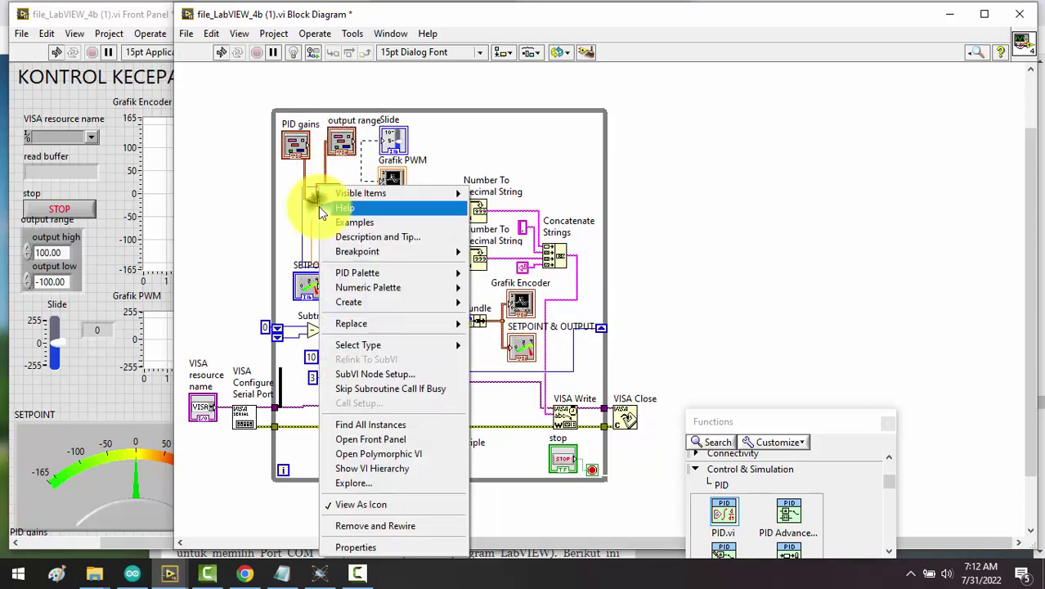
mouse_move(391, 307)
click(496, 303)
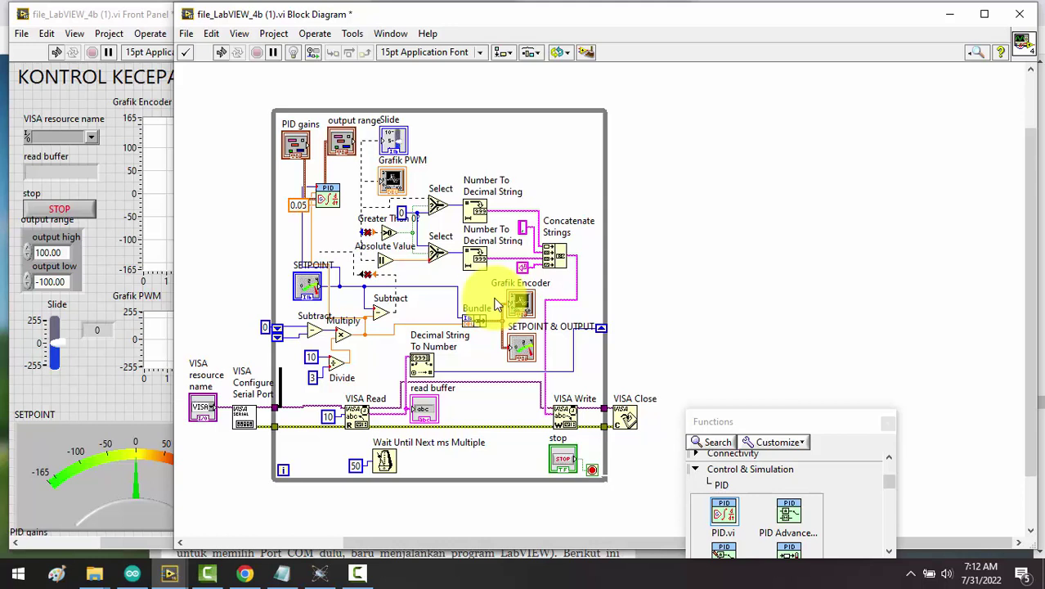
click(330, 236)
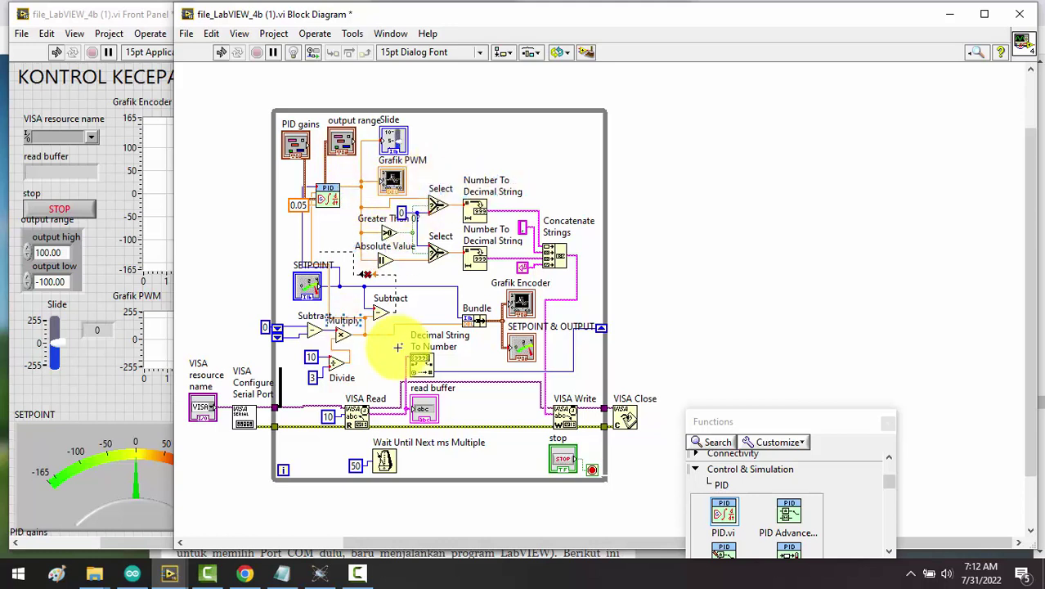
- Delete the leftover broken wire segments running from the output of the Subtract function below Absolute Value
click(370, 276)
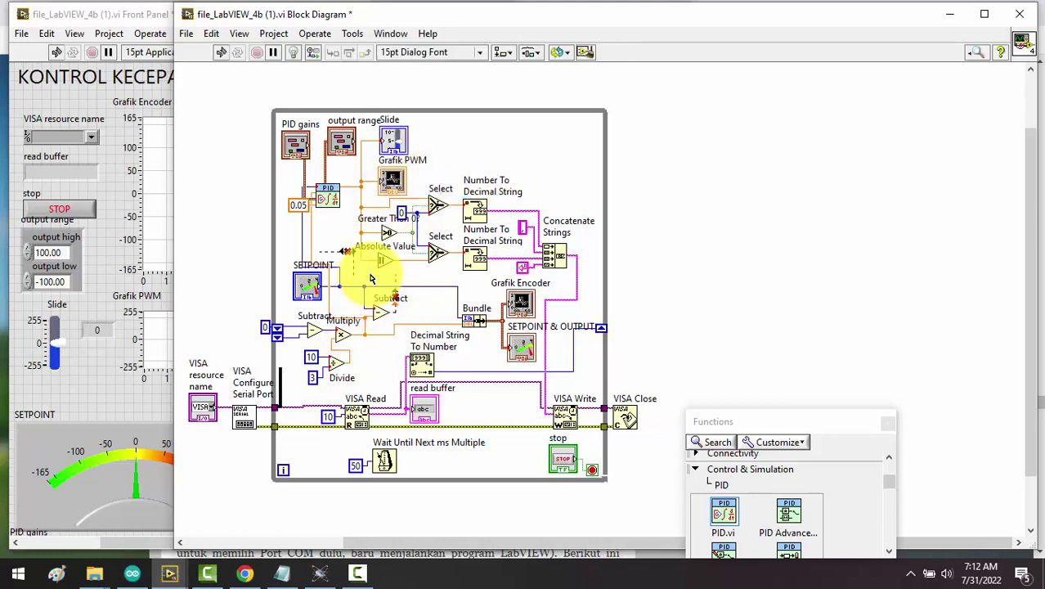
click(354, 267)
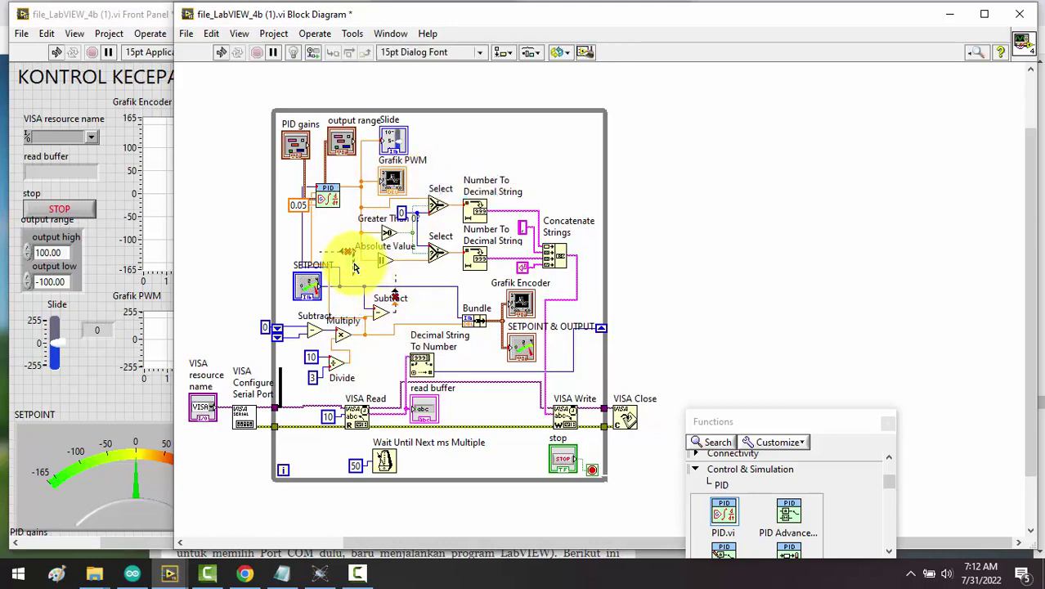
click(347, 256)
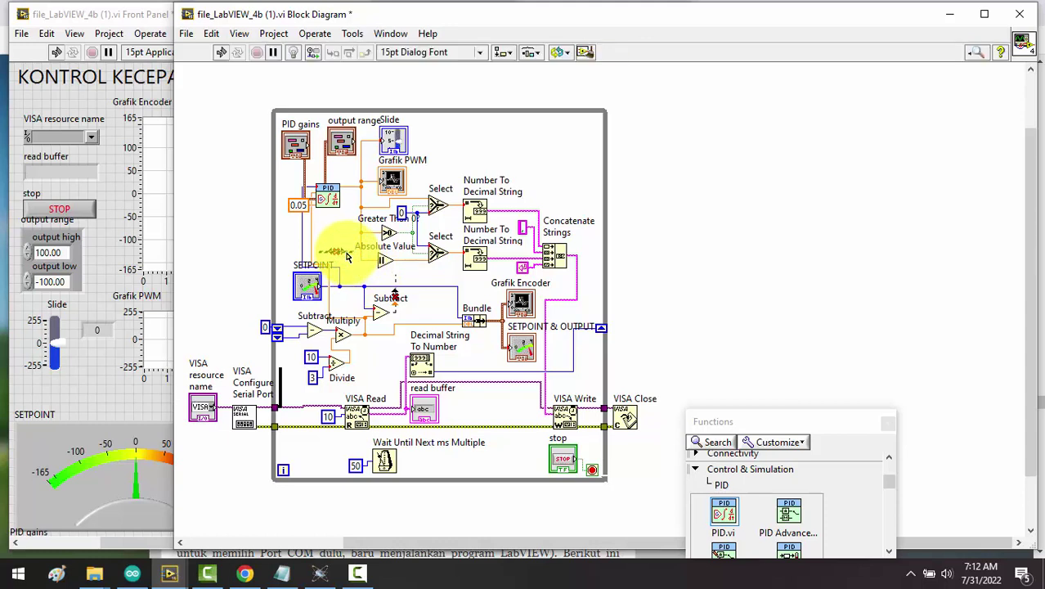
key(Delete)
click(395, 314)
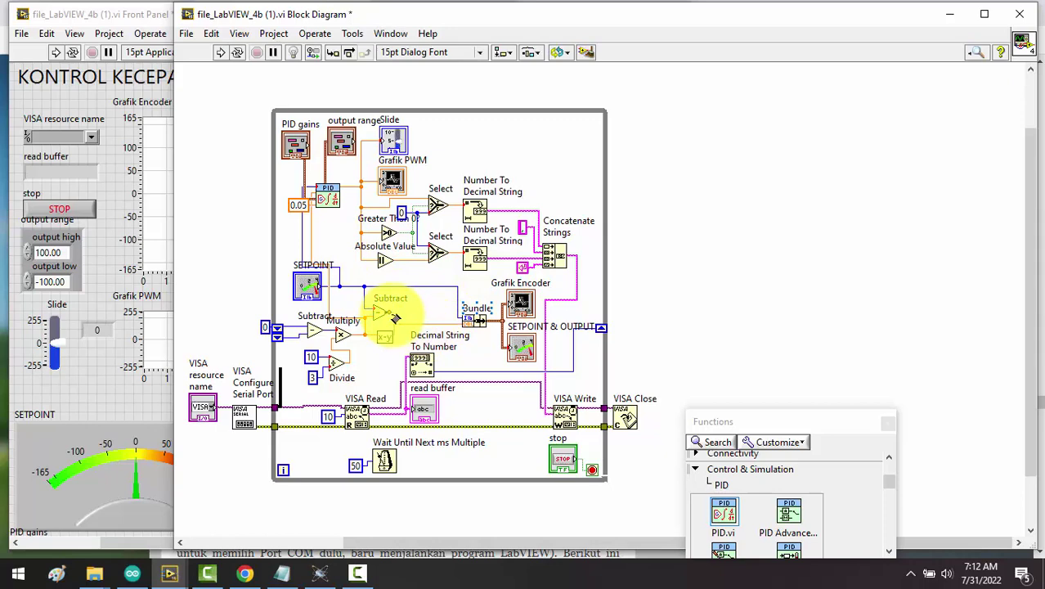
- Create an indicator named Error on the output of the Subtract function that compares the setpoint with the speed
right_click(393, 319)
mouse_move(428, 417)
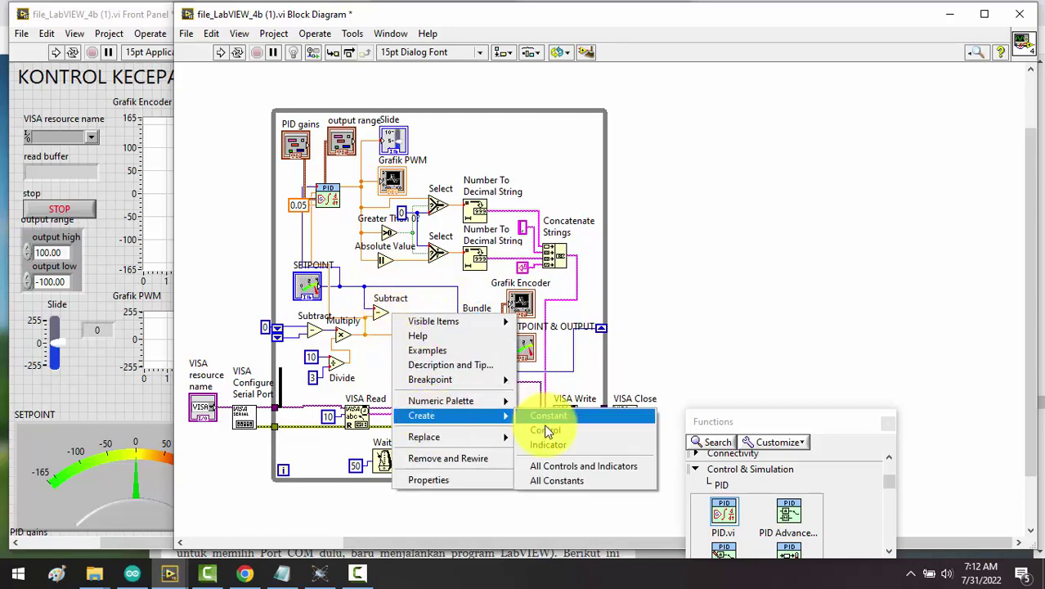
click(552, 443)
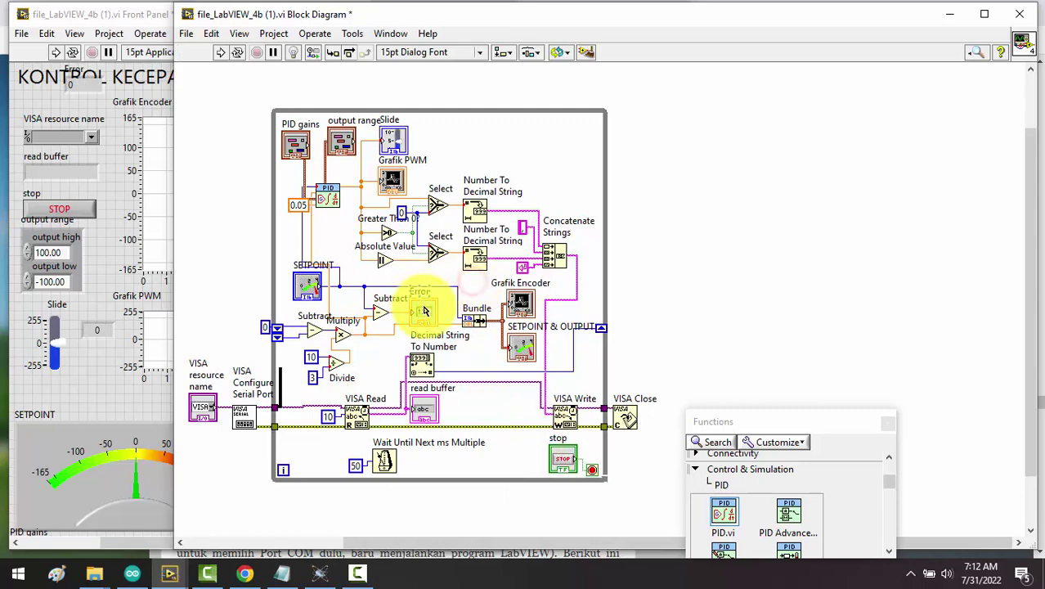
- Widen the front panel window and move the PID gains cluster to the empty area beside the Grafik Encoder chart
key(ctrl+e)
drag(424, 311, 823, 168)
scroll(333, 450, down, 1)
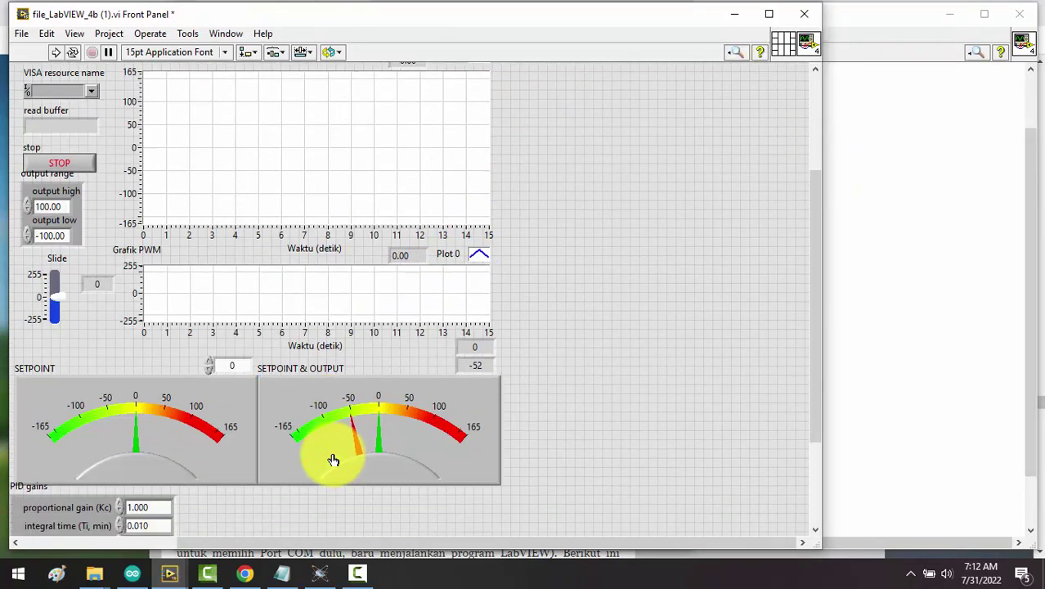
drag(101, 496, 589, 96)
- Move the output range cluster beneath PID gains and the Error indicator beneath the output range
scroll(182, 438, down, 2)
scroll(143, 452, down, 3)
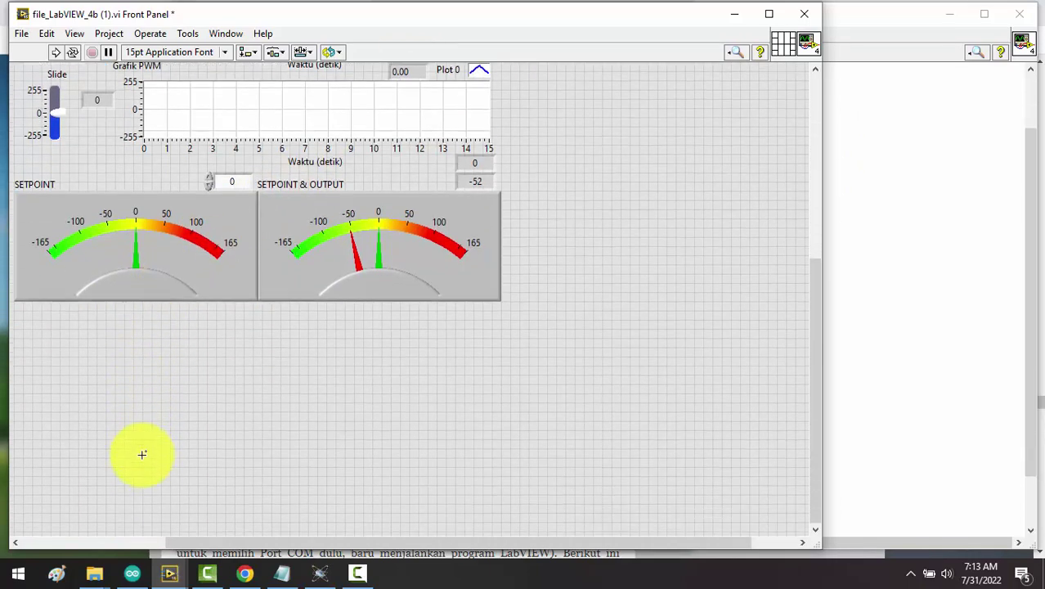
scroll(140, 455, up, 7)
click(75, 325)
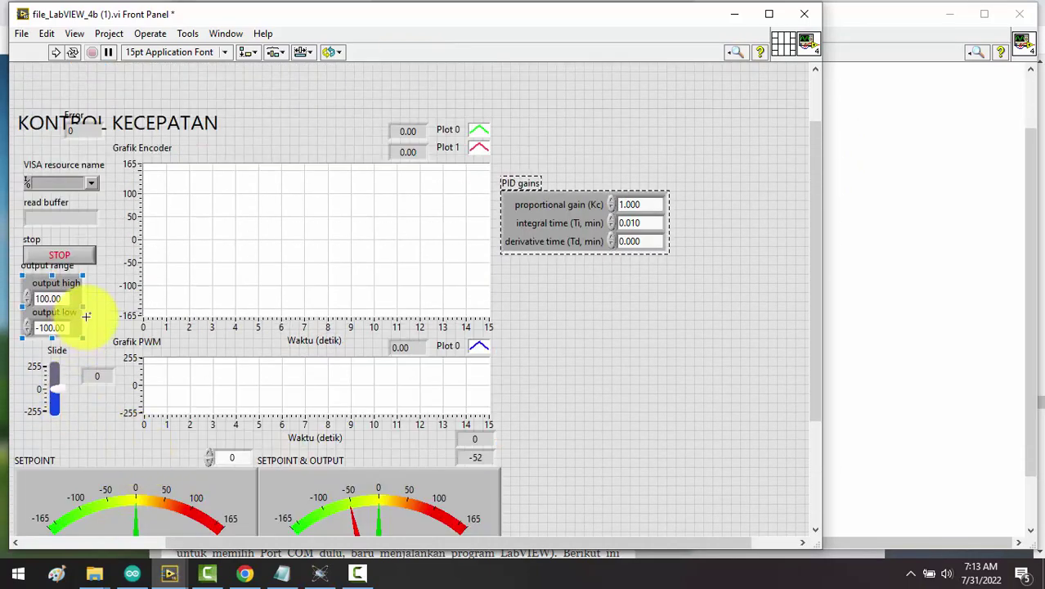
drag(80, 313, 567, 324)
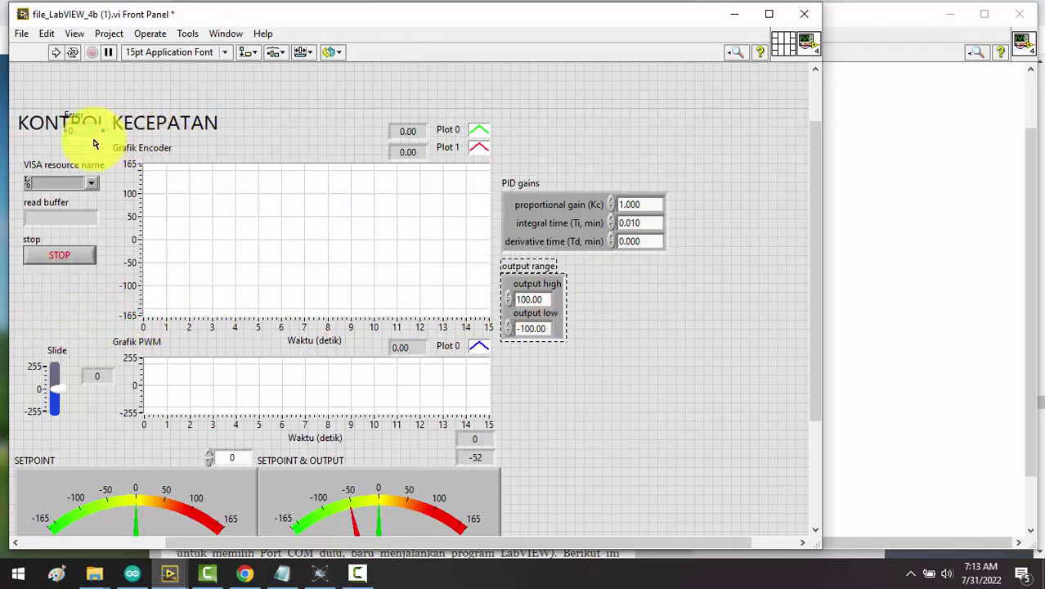
drag(93, 135, 537, 387)
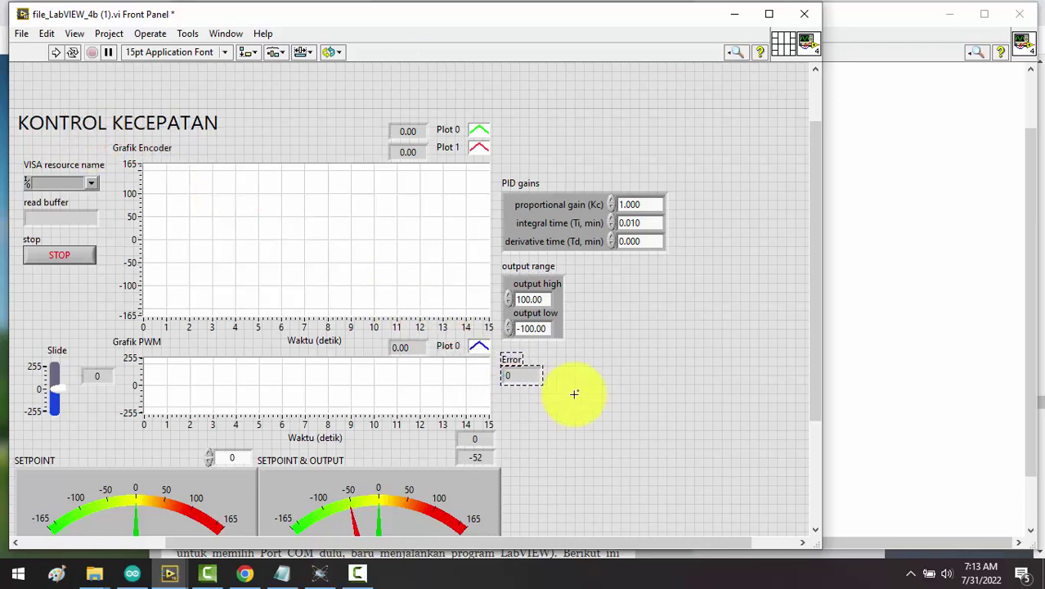
- Create a local variable of SETPOINT on the block diagram and place it outside the While Loop, beside the 0.05 constant
key(ctrl+e)
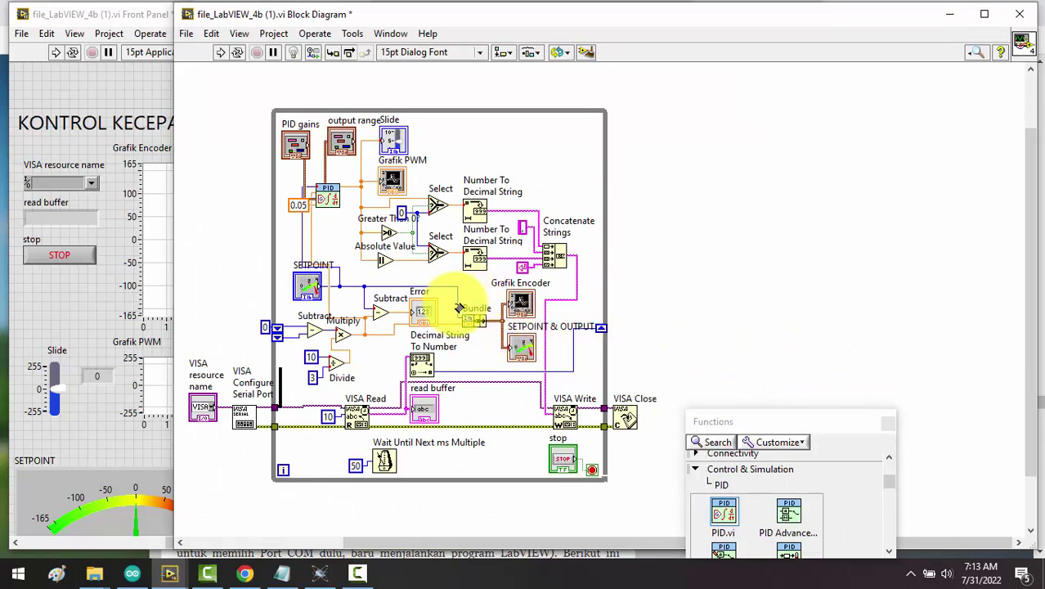
click(311, 286)
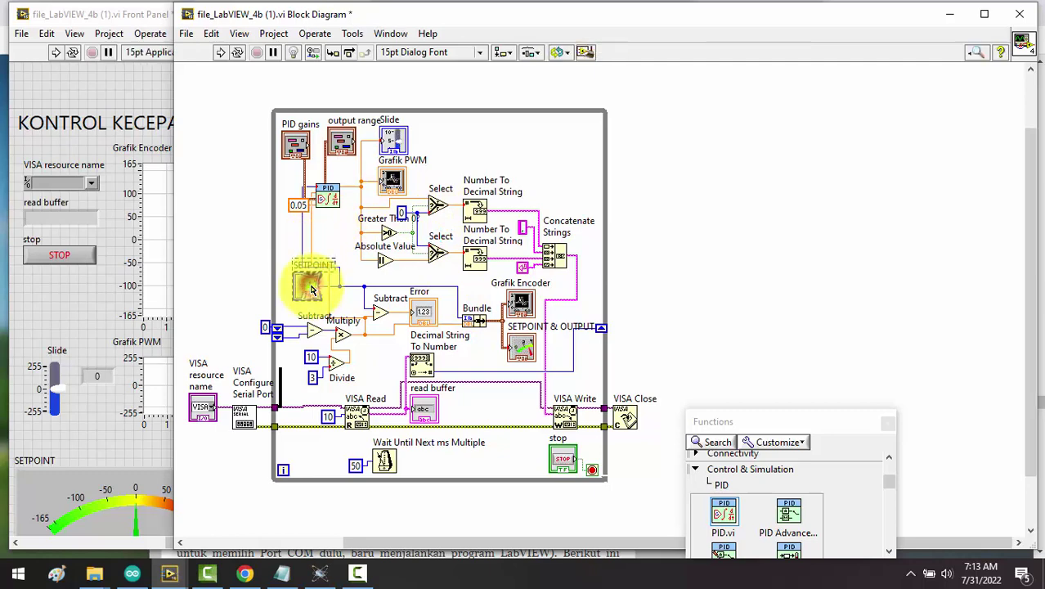
right_click(311, 288)
mouse_move(377, 443)
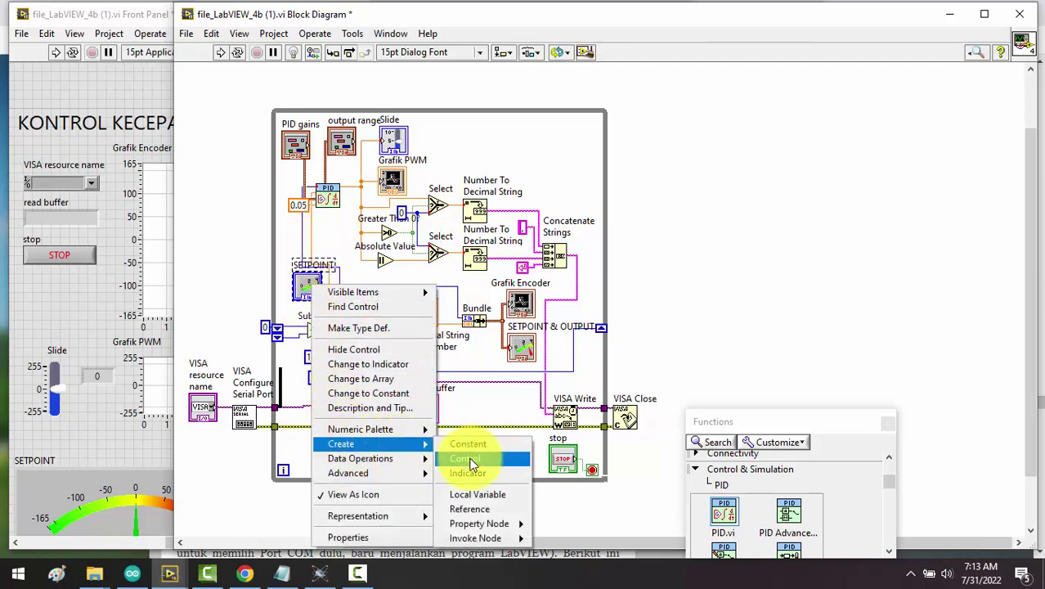
click(478, 494)
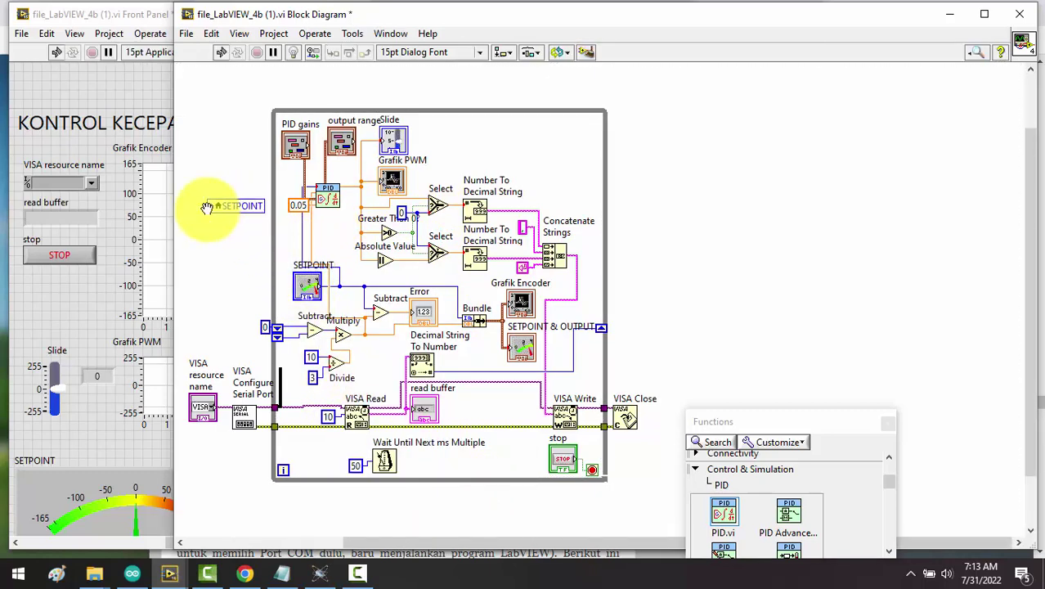
click(211, 209)
- Wire a new constant with the value 80 to the SETPOINT local variable
right_click(211, 209)
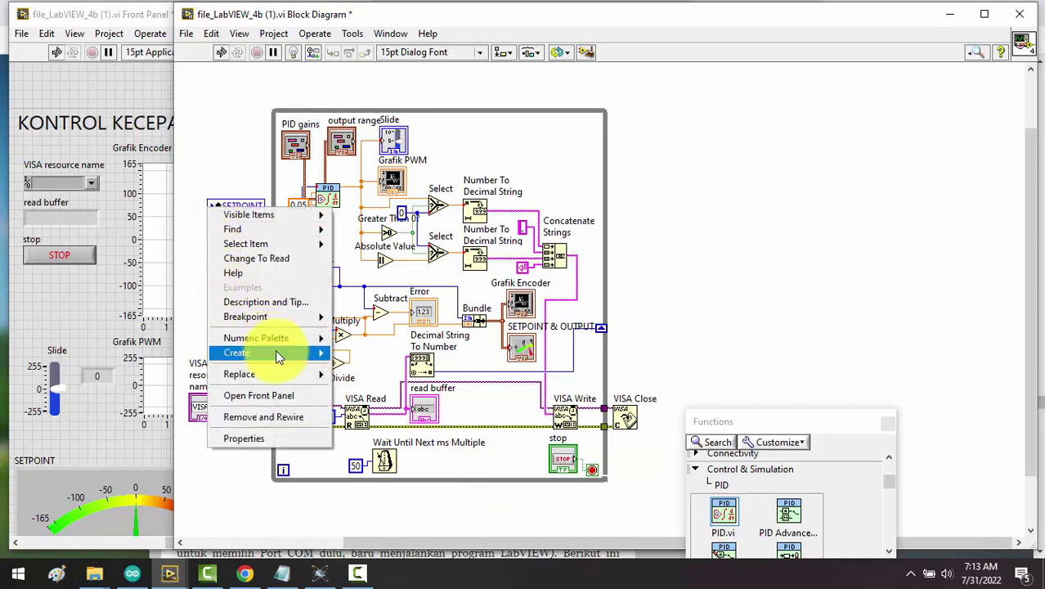
mouse_move(275, 349)
click(347, 355)
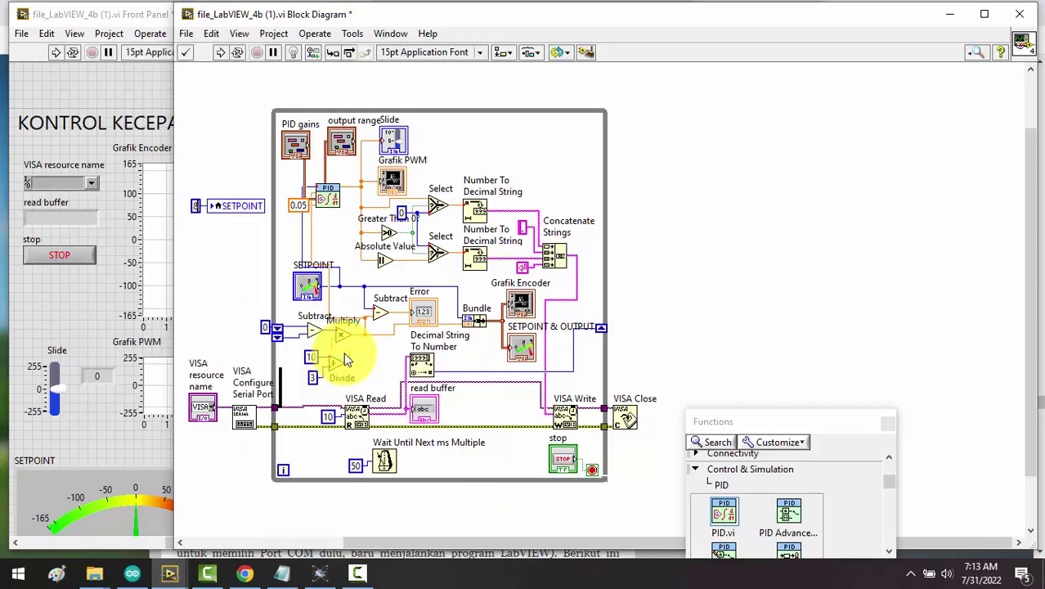
click(425, 347)
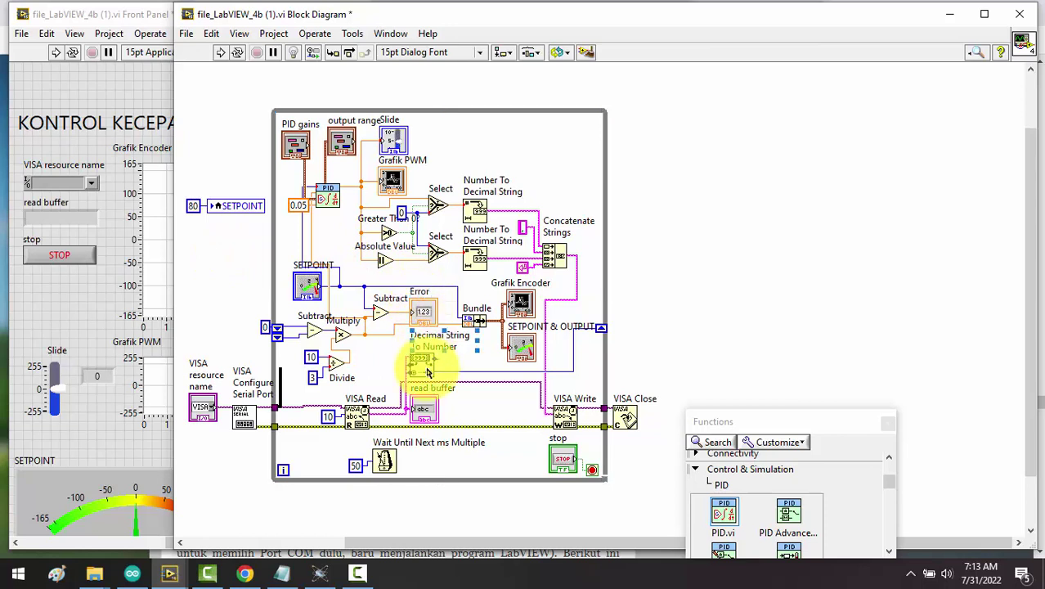
click(427, 407)
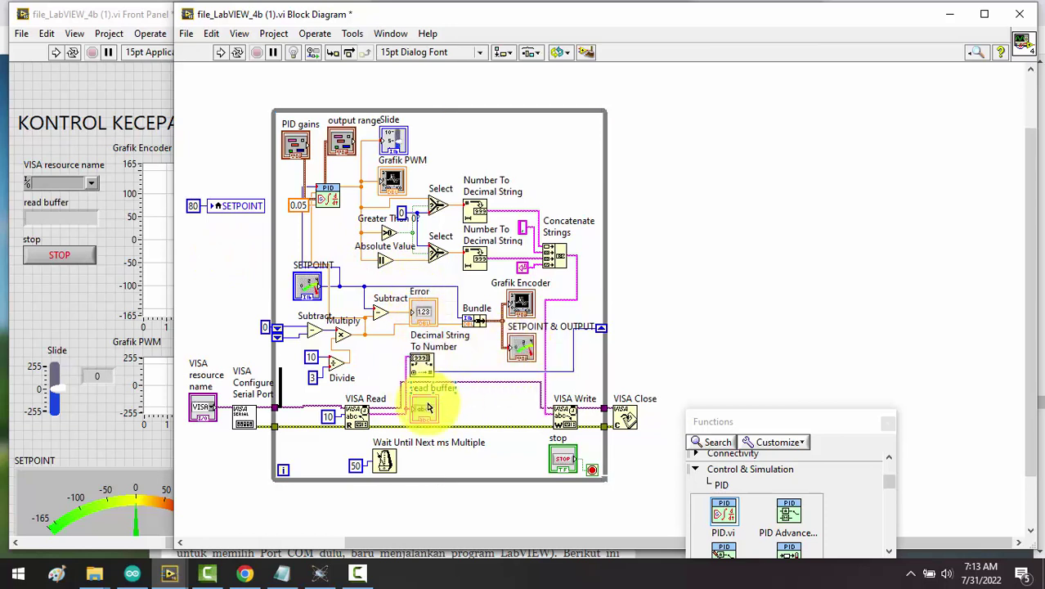
click(474, 308)
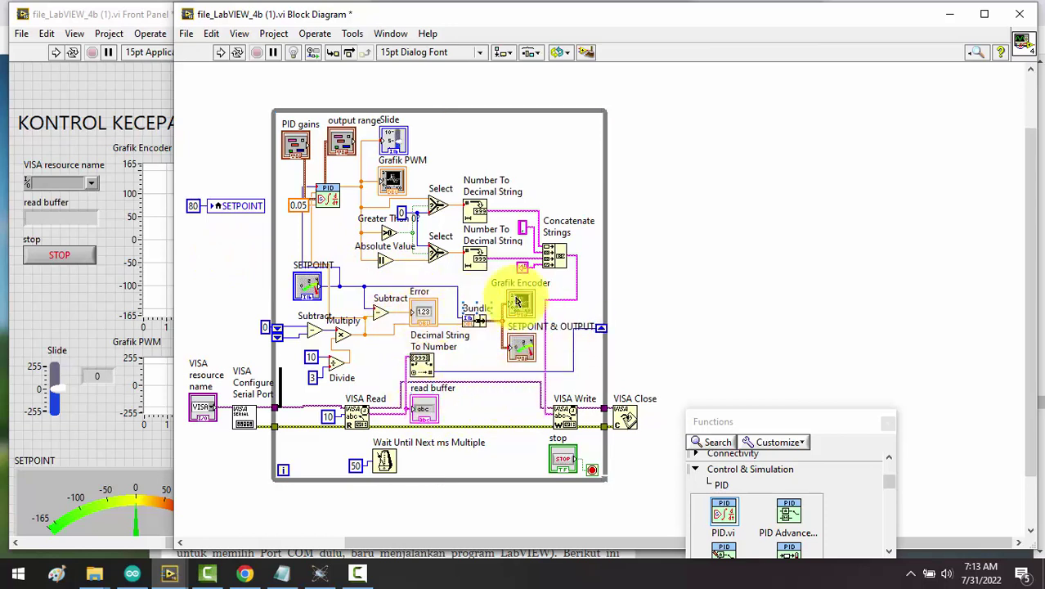
- Rename the Slide indicator as PWM
click(392, 121)
double_click(394, 122)
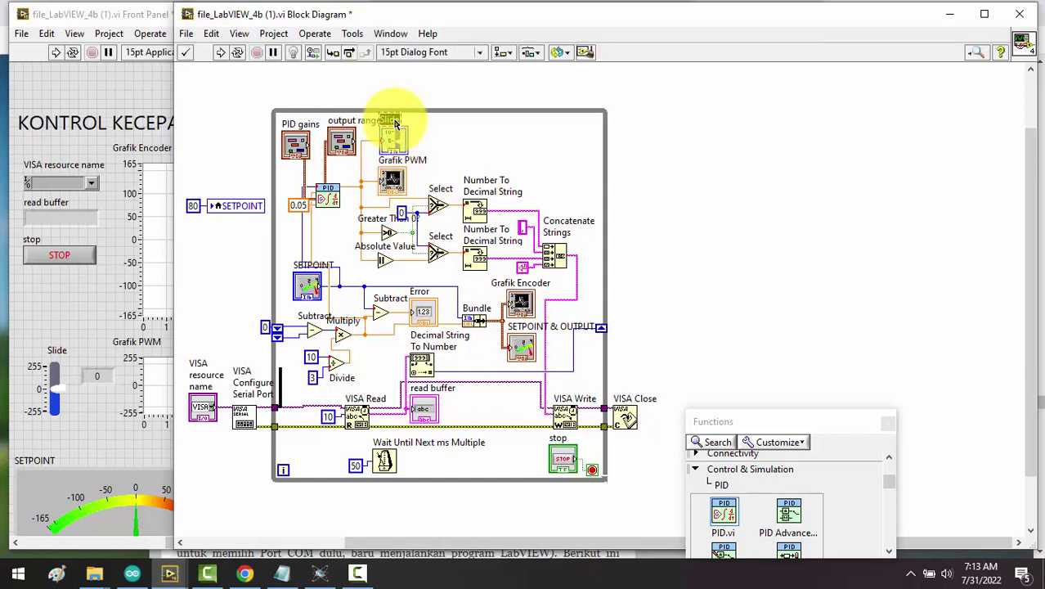
text(PWM)
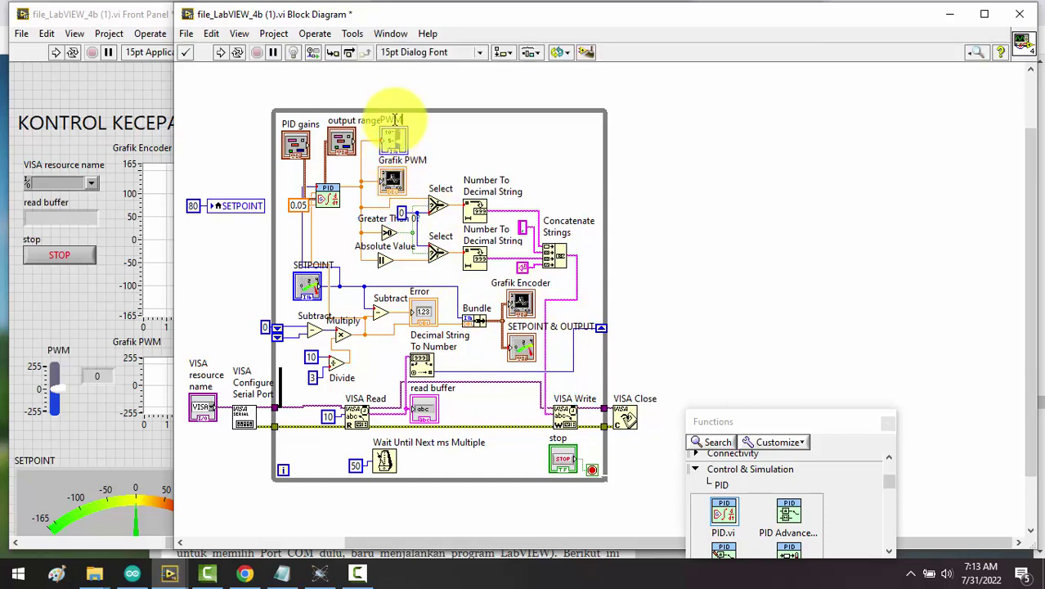
click(467, 133)
- Create a local variable of the PWM indicator and place it outside the loop beneath the SETPOINT local variable
click(395, 139)
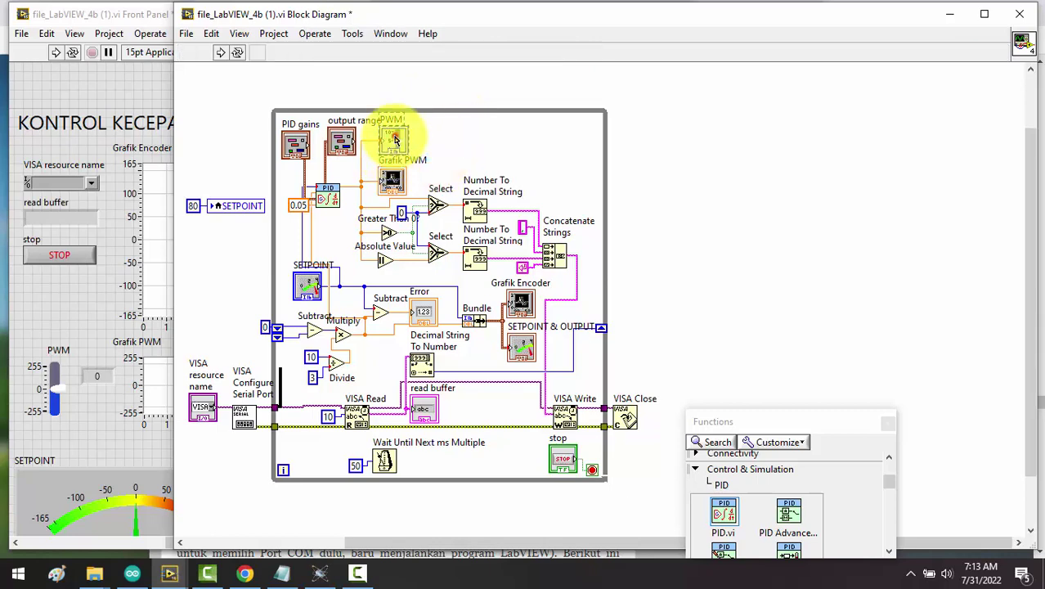
right_click(395, 138)
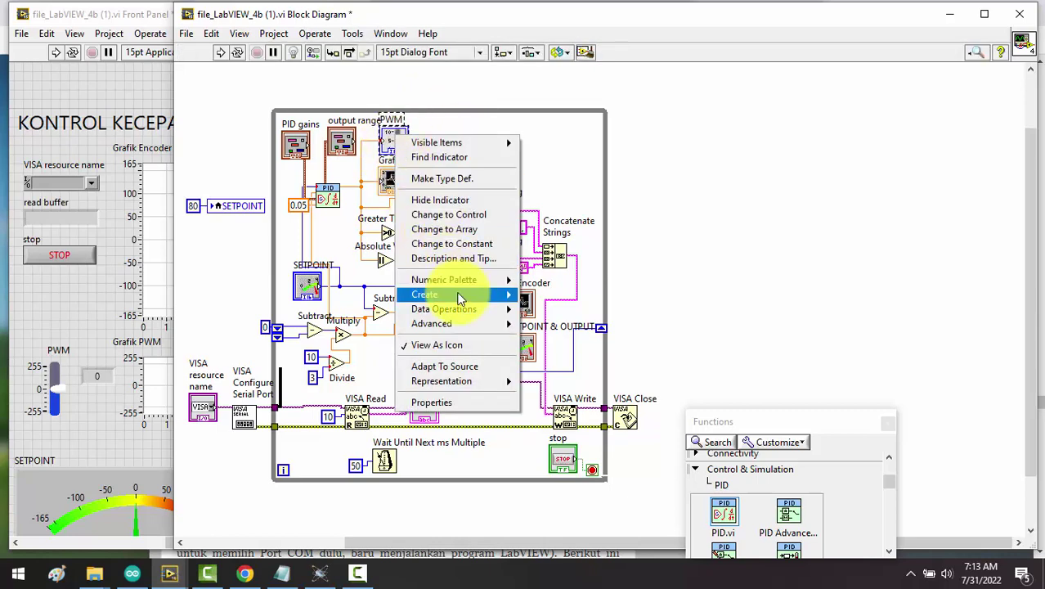
mouse_move(507, 294)
click(577, 340)
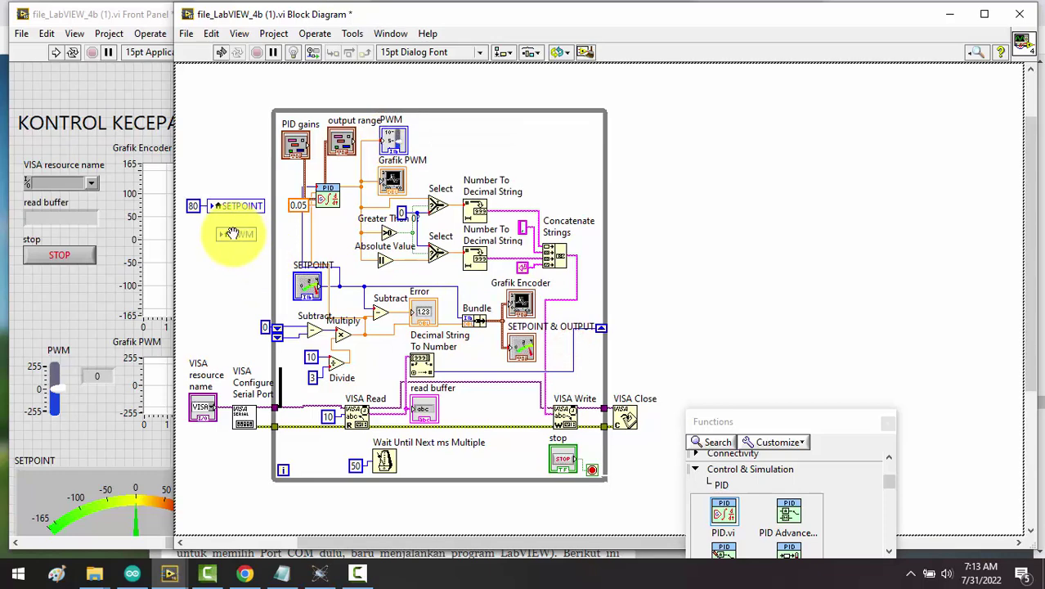
click(233, 234)
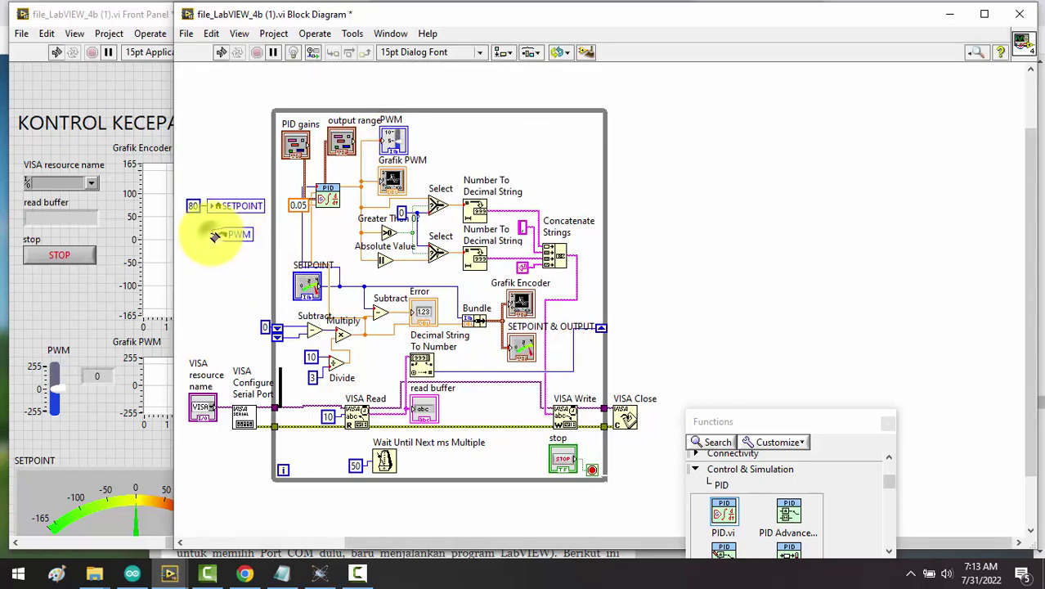
- Wire a new constant with the value 0 to the PWM local variable
right_click(214, 236)
click(345, 380)
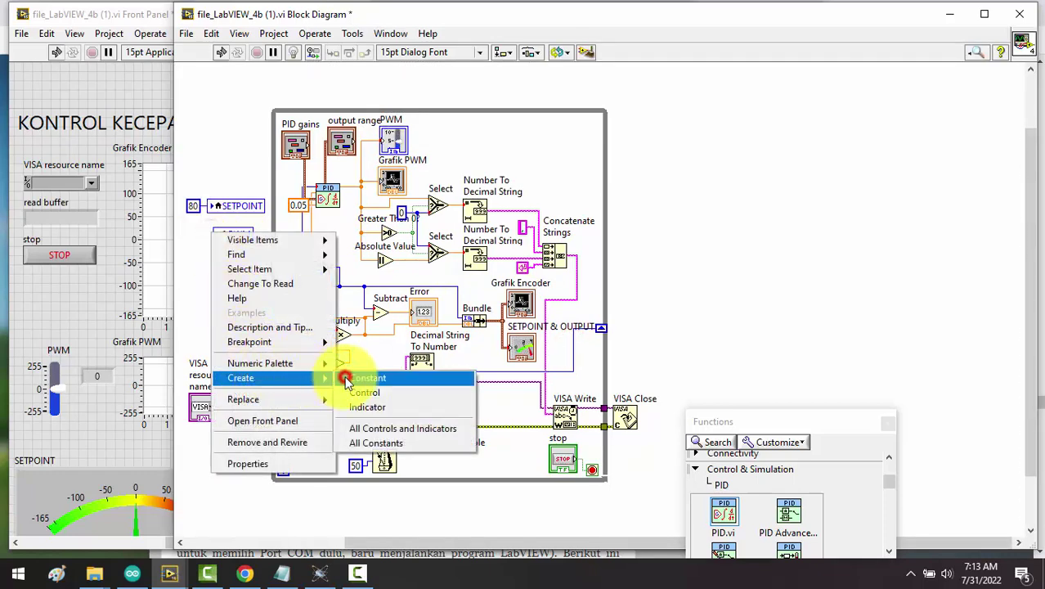
click(223, 293)
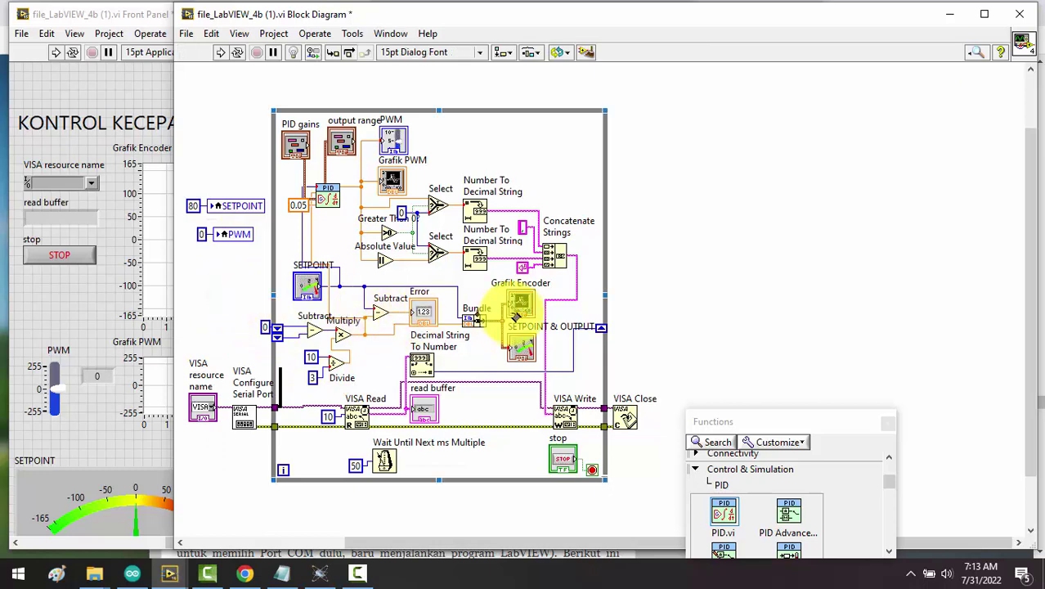
- Create a History Data property node for Grafik Encoder and place it outside the loop beneath the PWM local variable
right_click(519, 304)
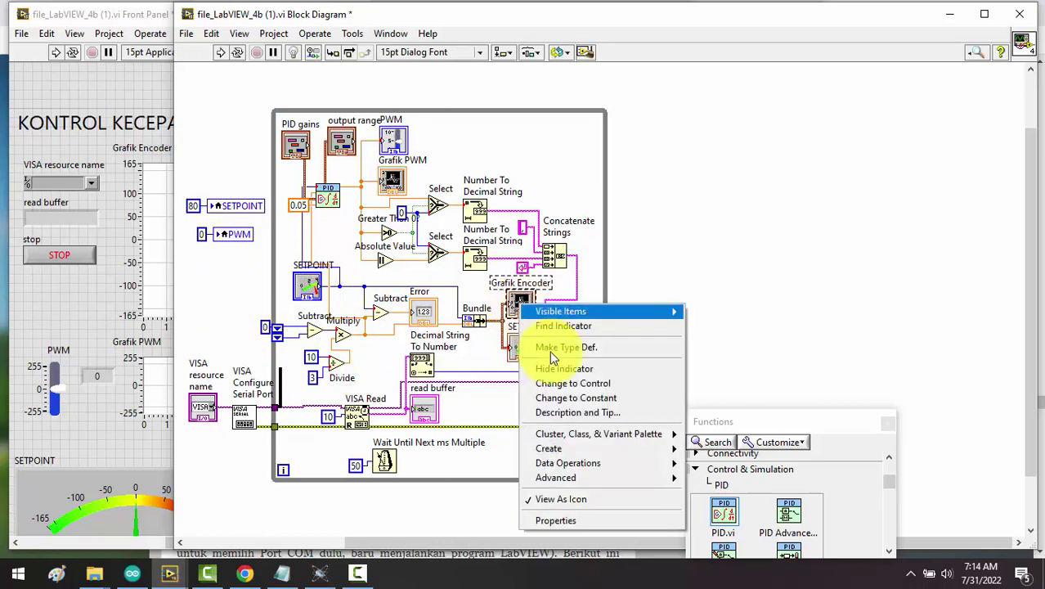
mouse_move(583, 449)
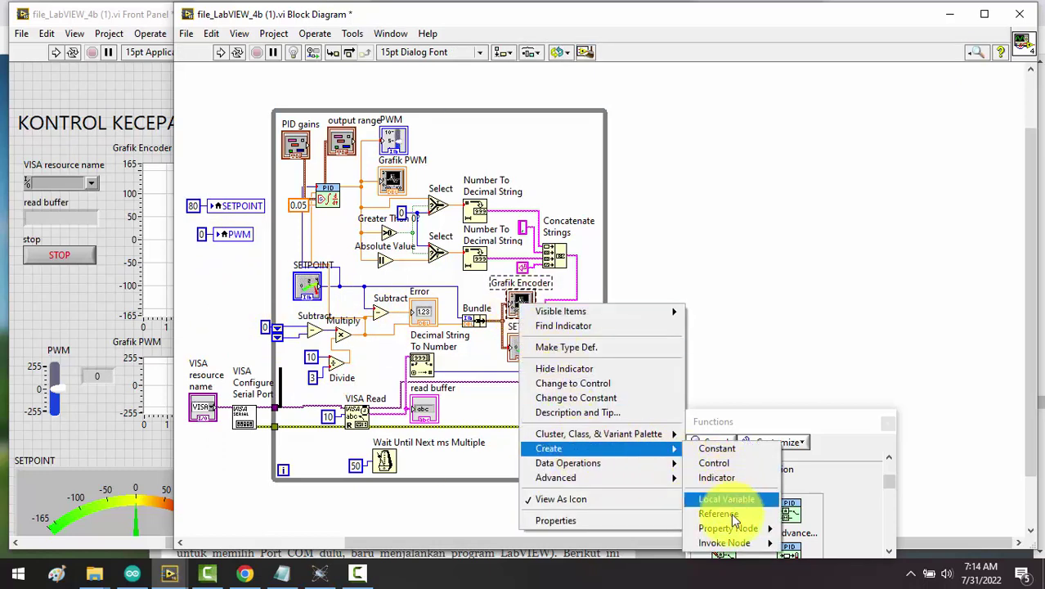
mouse_move(740, 529)
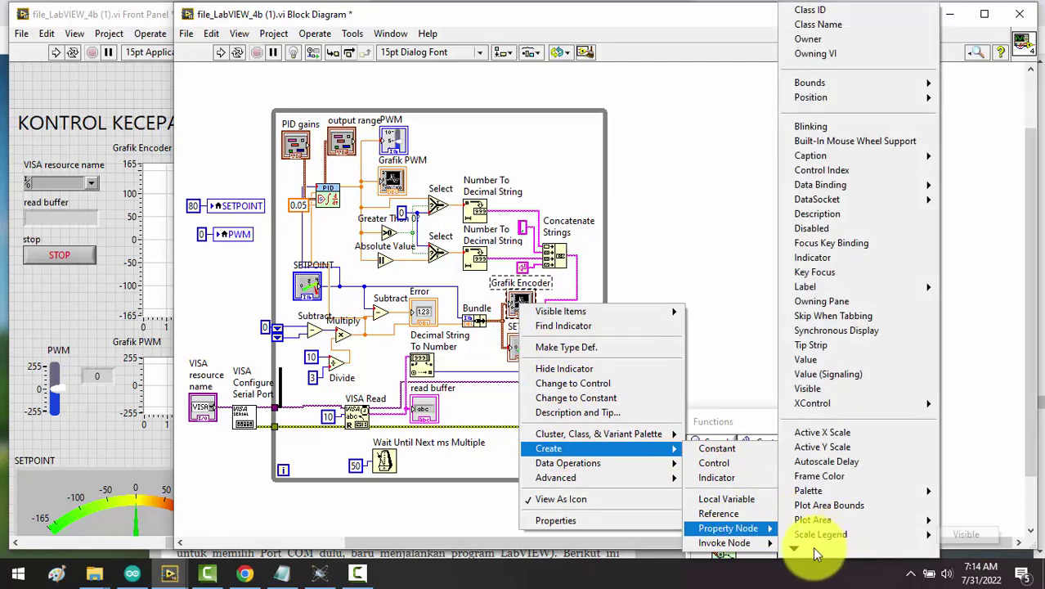
mouse_move(814, 550)
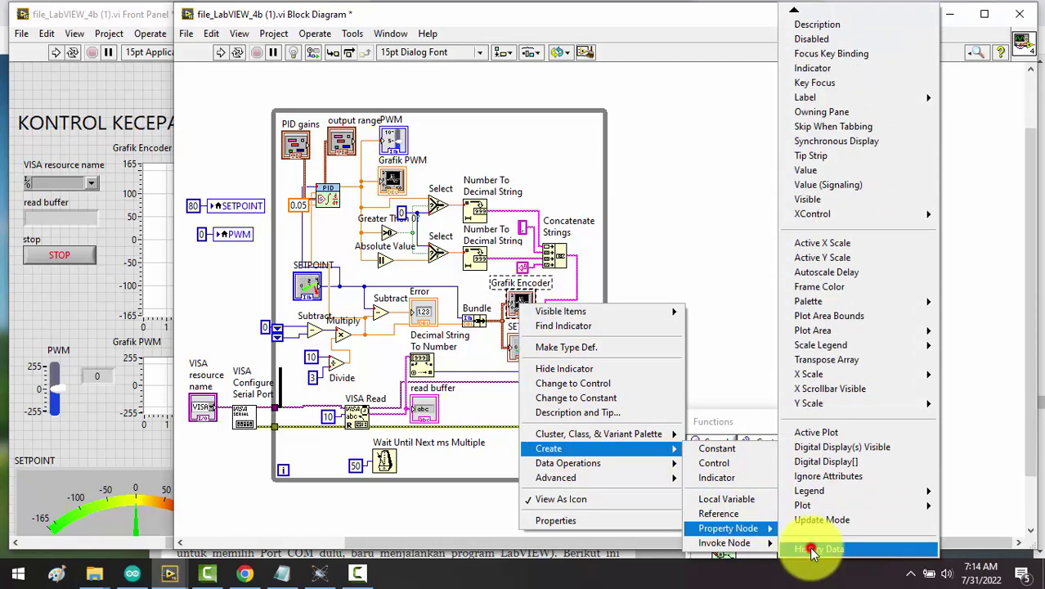
click(814, 550)
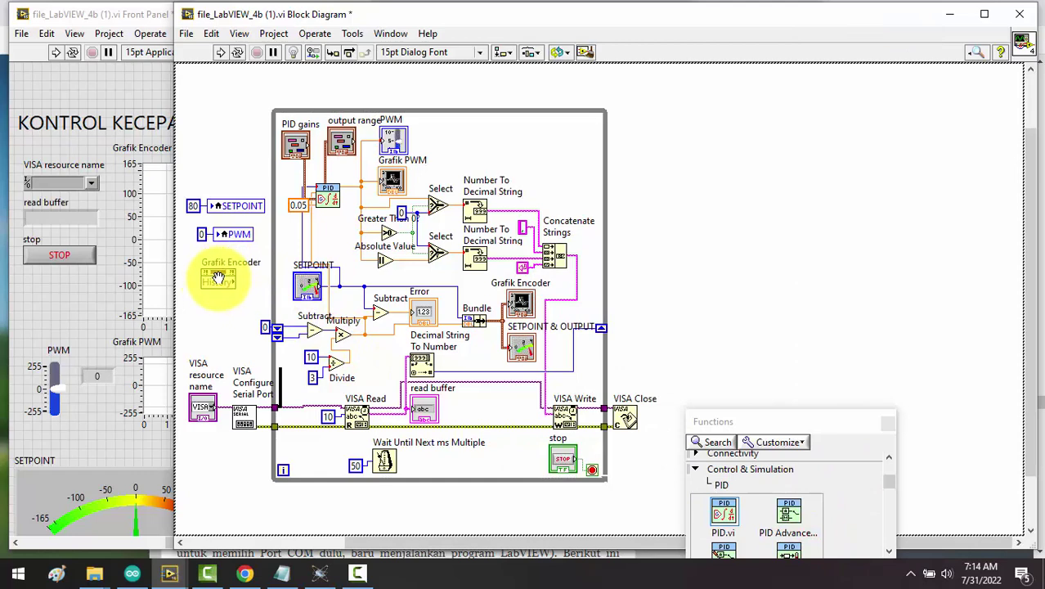
click(219, 279)
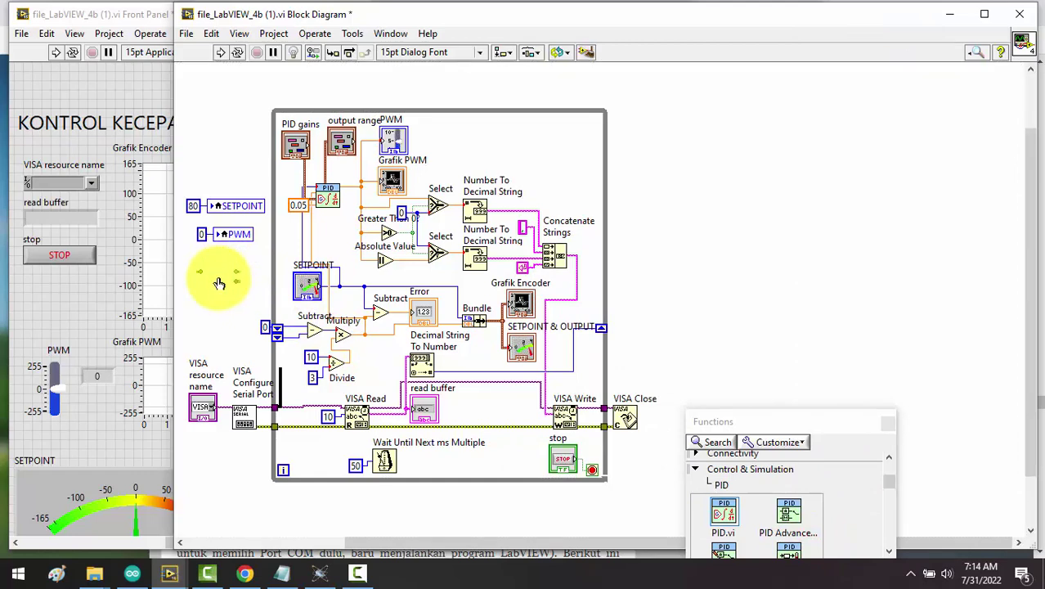
- Change the Grafik Encoder History node to write and create an array constant on its input
right_click(219, 282)
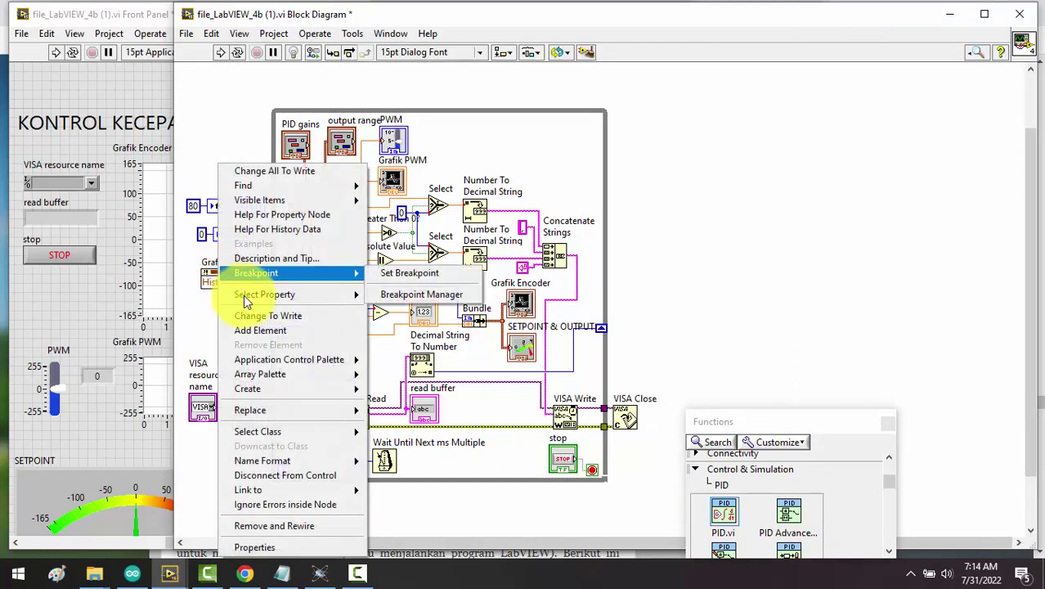
click(319, 171)
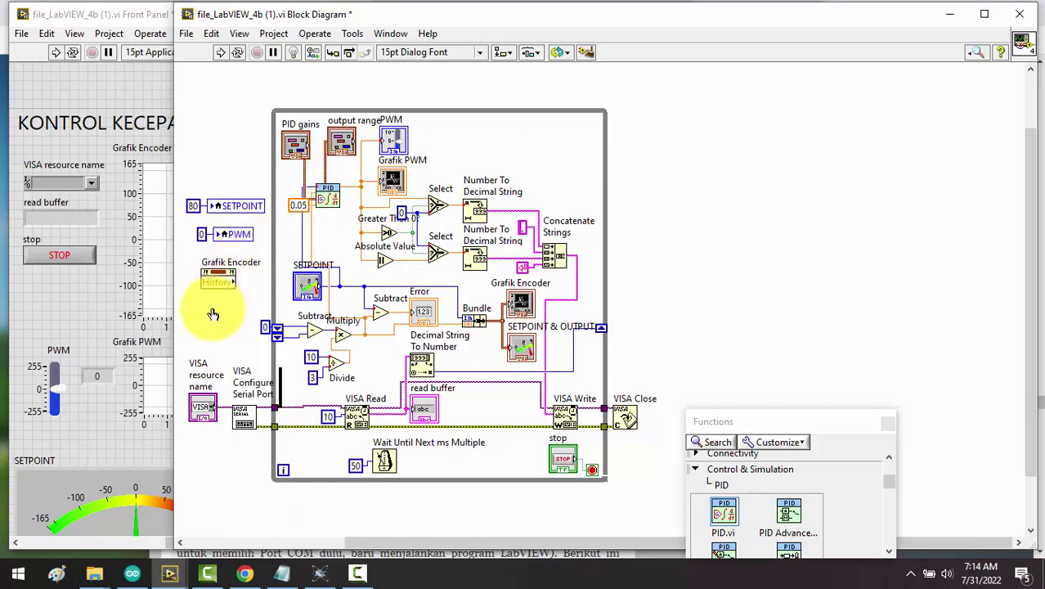
right_click(205, 283)
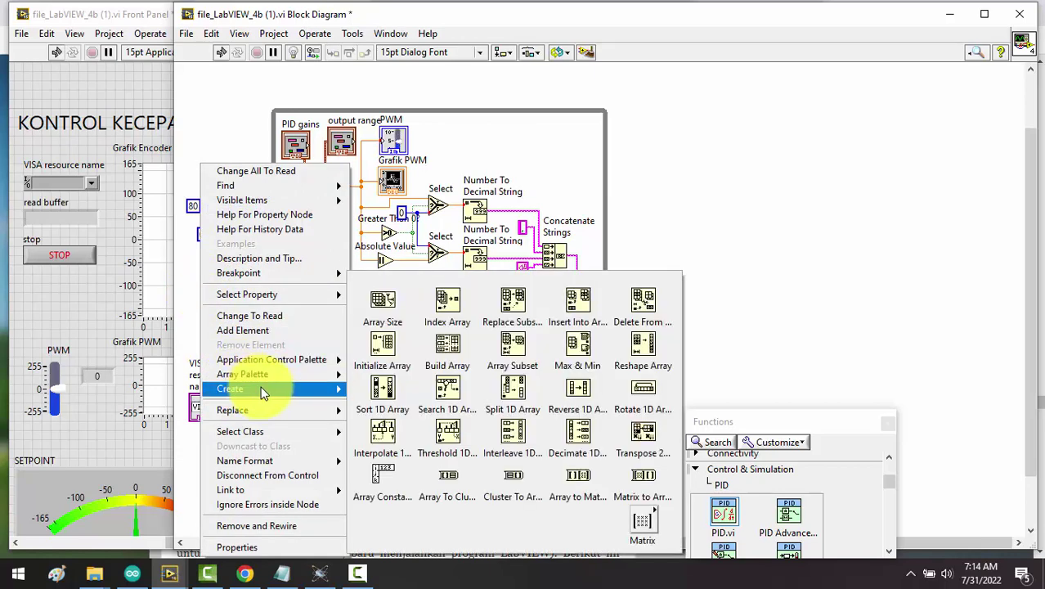
mouse_move(263, 389)
click(386, 404)
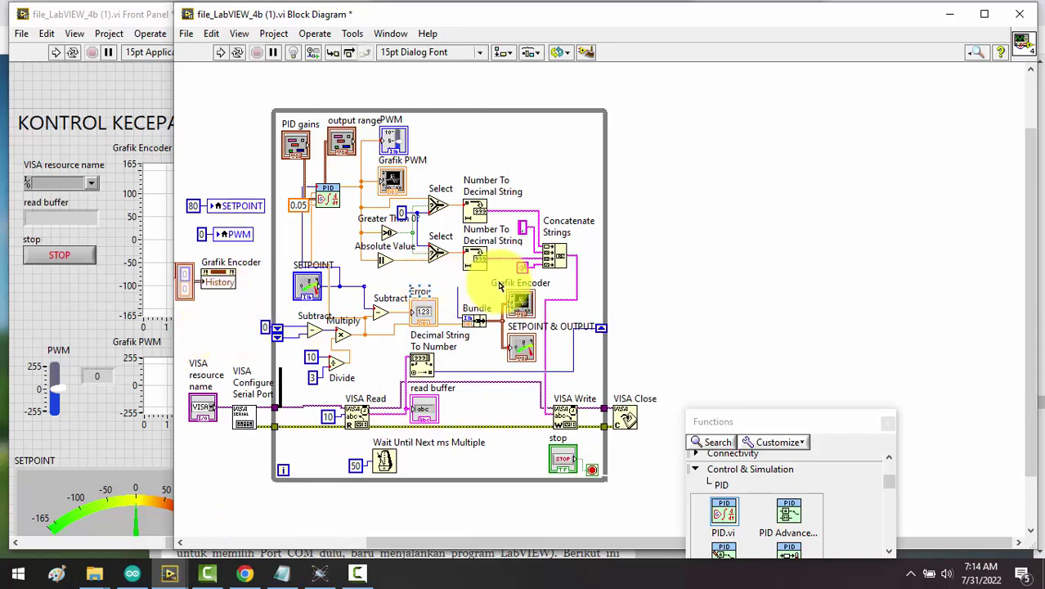
- Create a History Data property node for Grafik PWM and place it beneath the Grafik Encoder History node
right_click(395, 189)
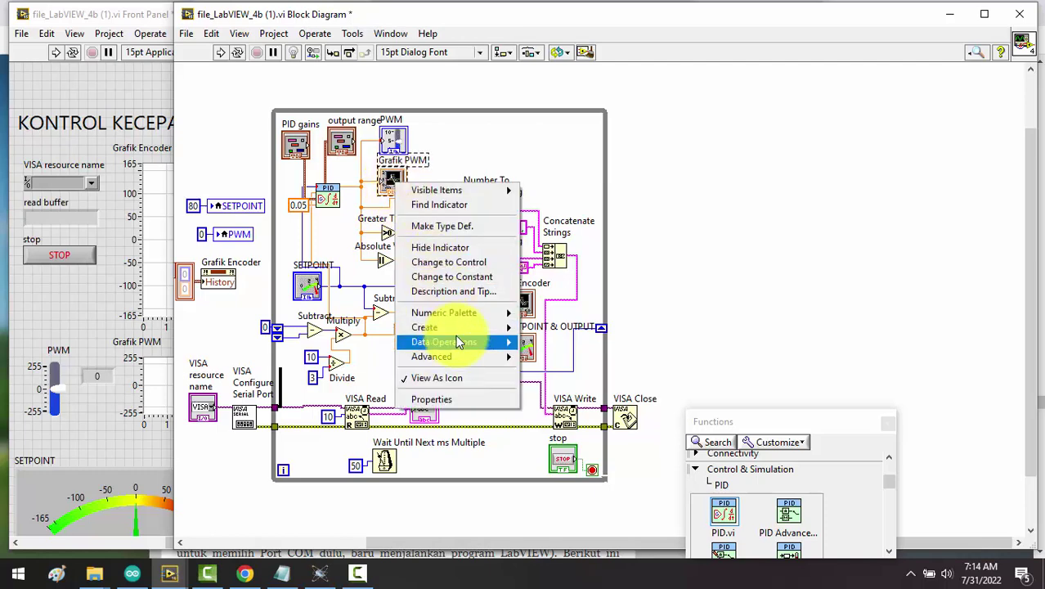
mouse_move(458, 329)
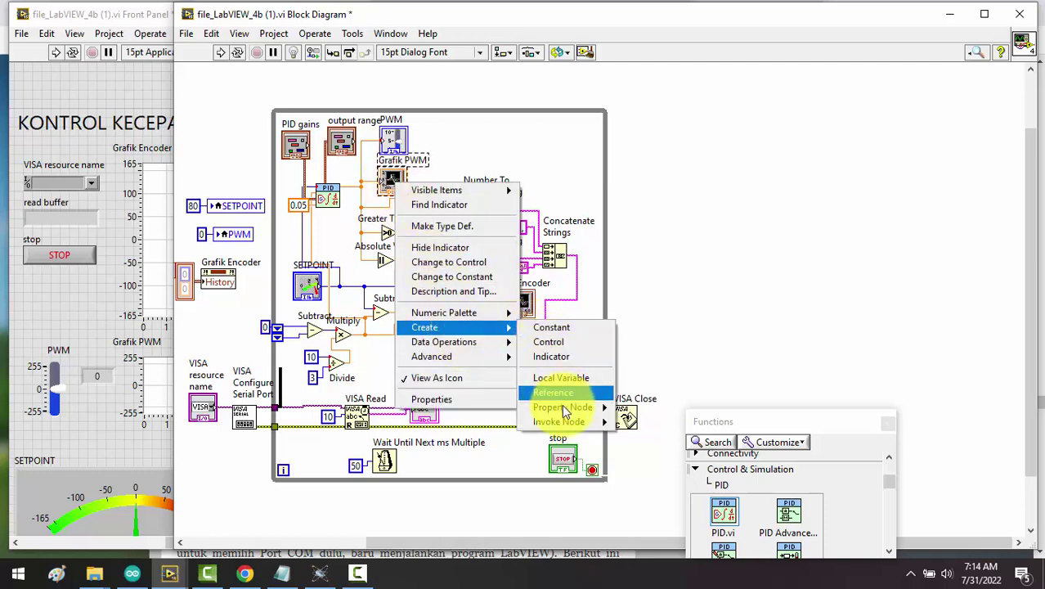
mouse_move(563, 407)
mouse_move(663, 541)
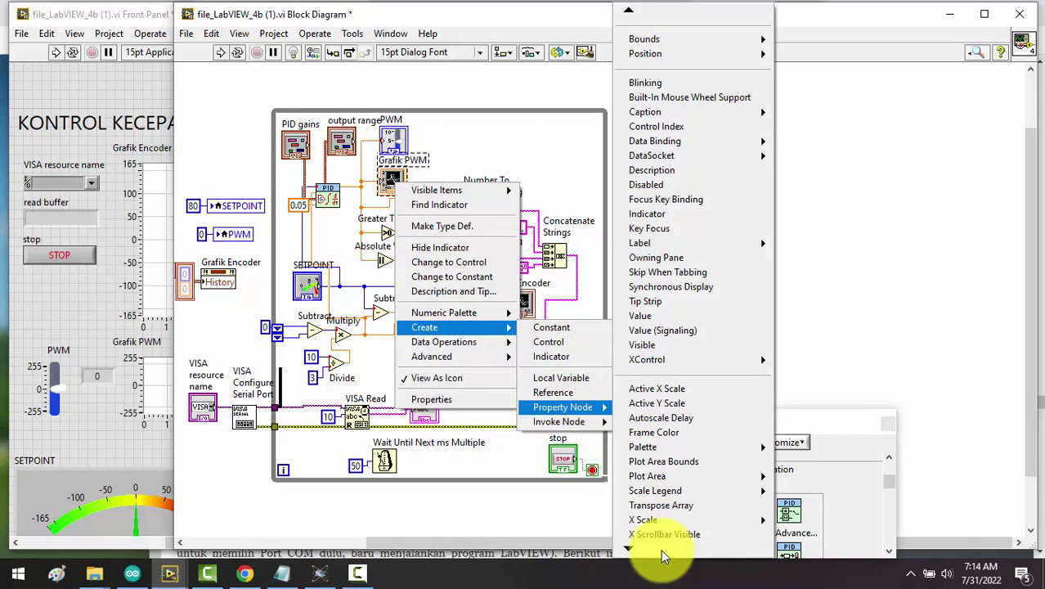
click(665, 550)
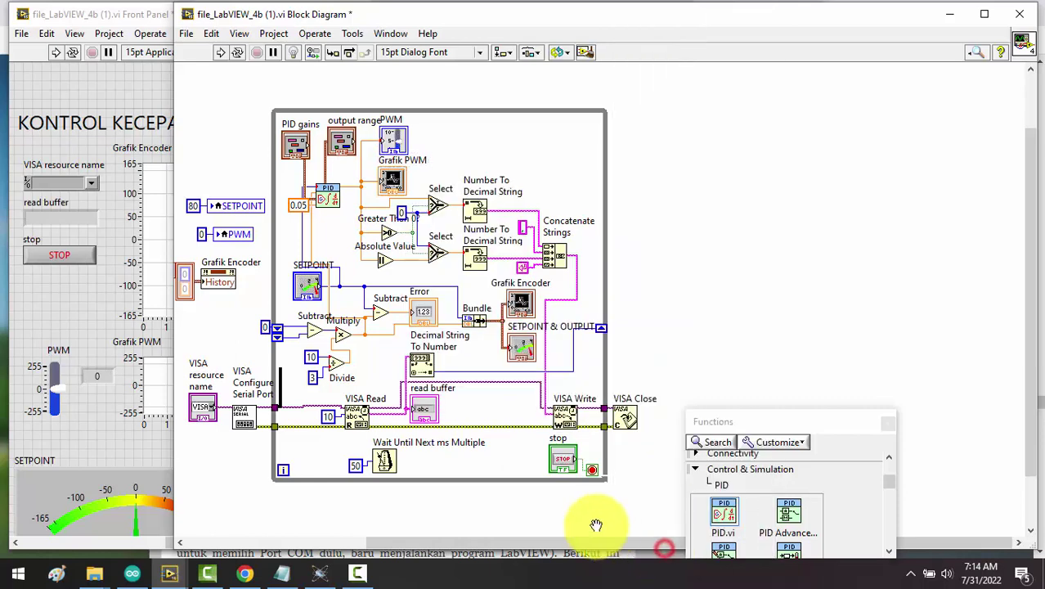
click(221, 326)
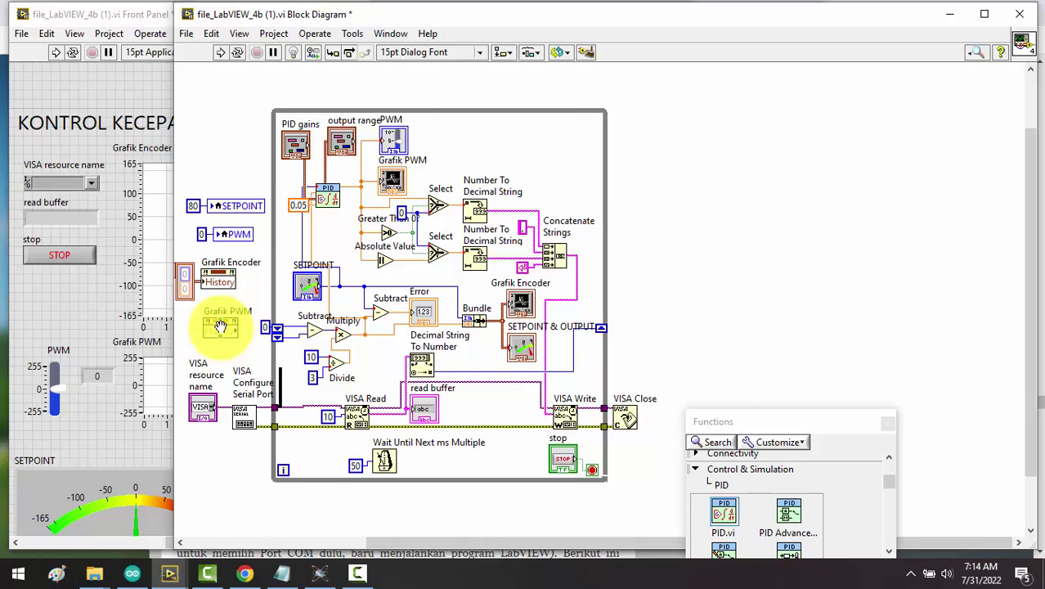
- Change the Grafik PWM History node to write and create an array constant on its input
right_click(222, 326)
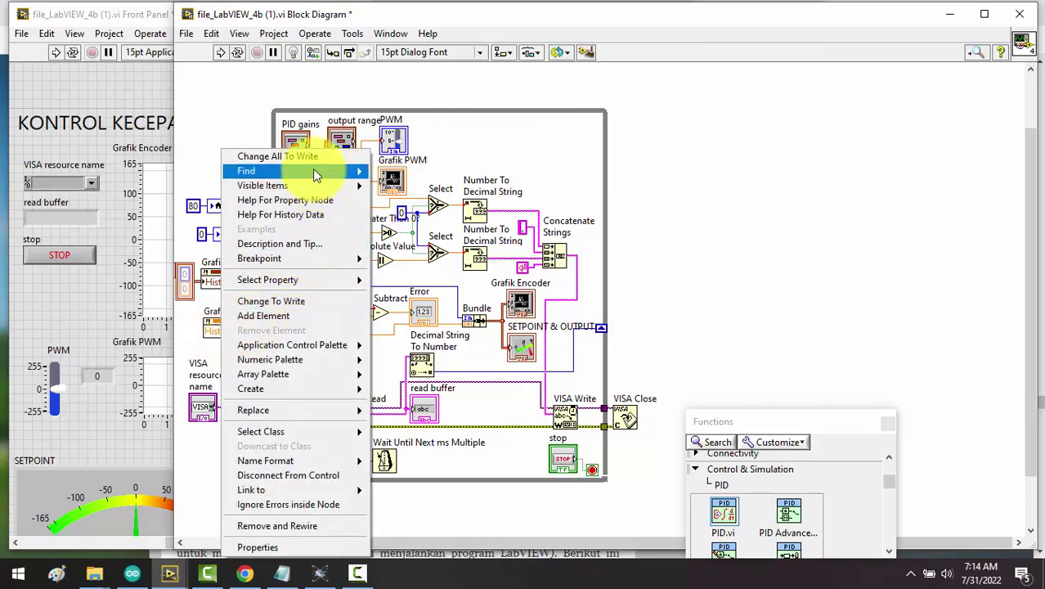
click(282, 156)
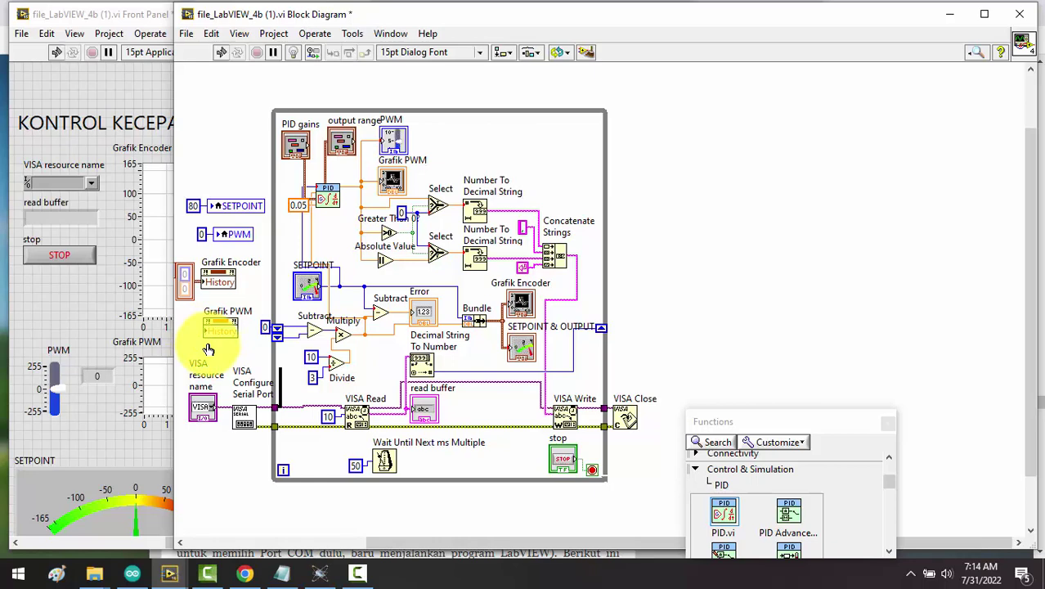
click(207, 335)
right_click(206, 336)
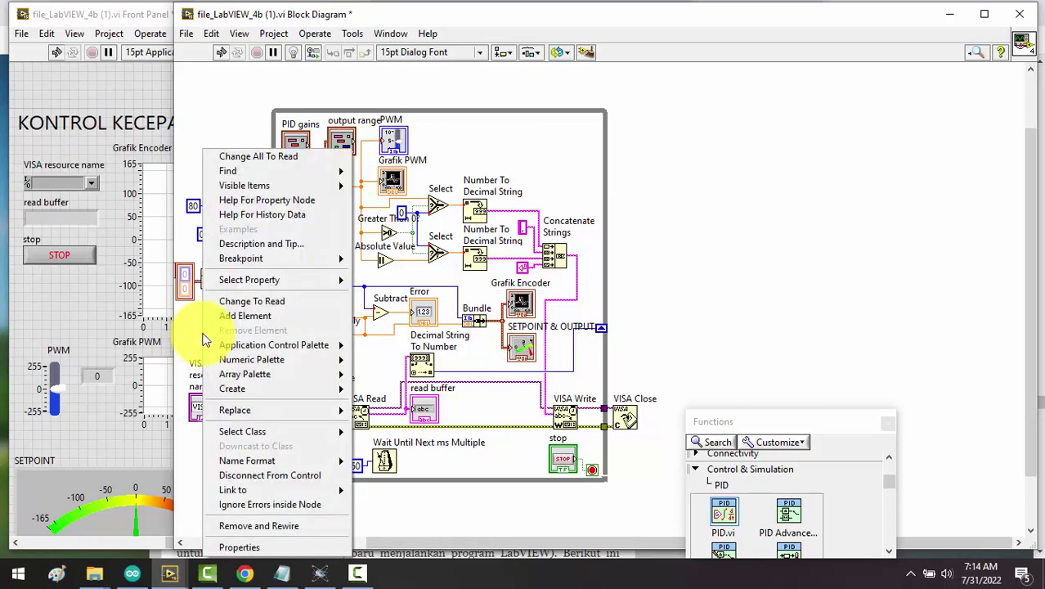
mouse_move(270, 389)
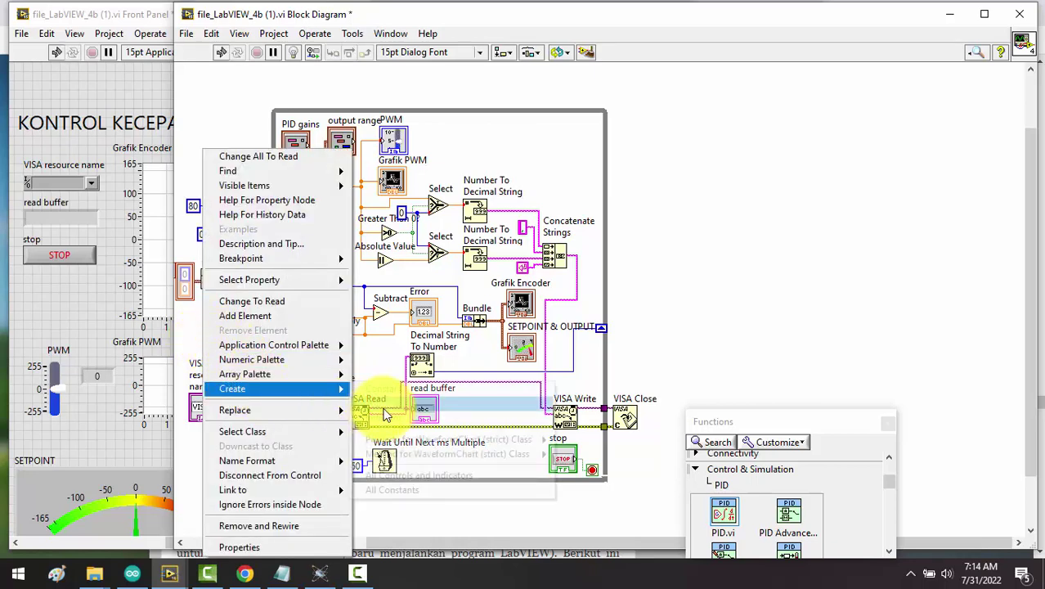
click(387, 399)
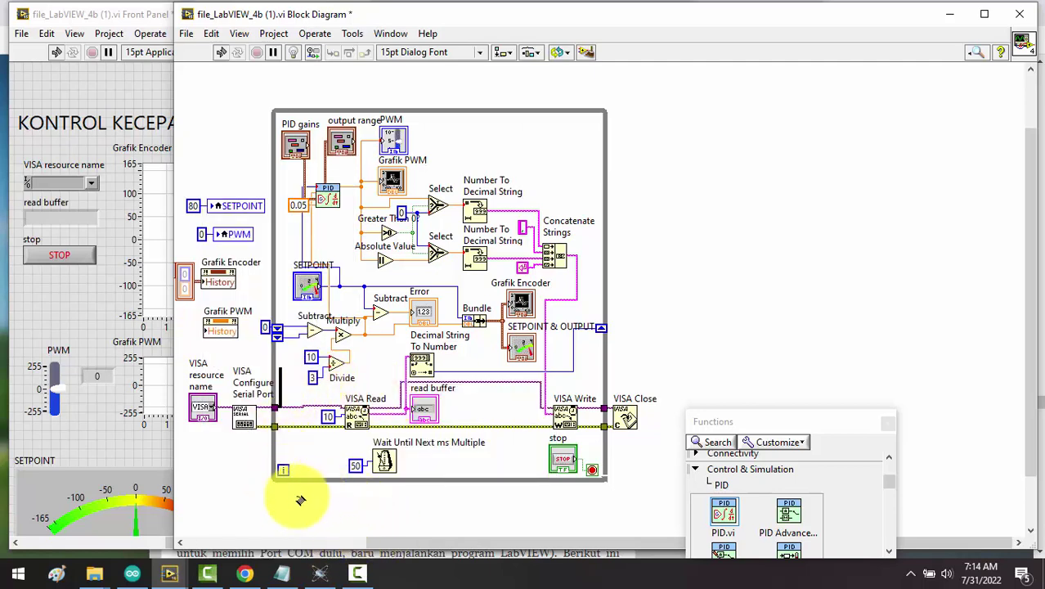
- Shift the VISA resource name and VISA Configure Serial Port slightly and delete the two wires between Configure Serial Port and the loop
drag(384, 542, 289, 500)
drag(314, 358, 350, 421)
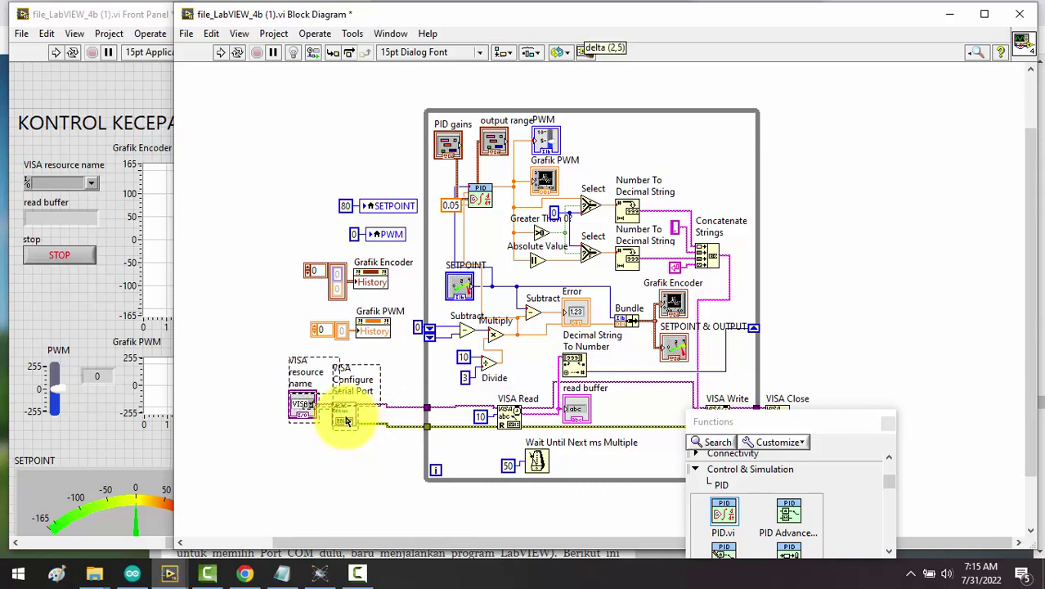
click(397, 426)
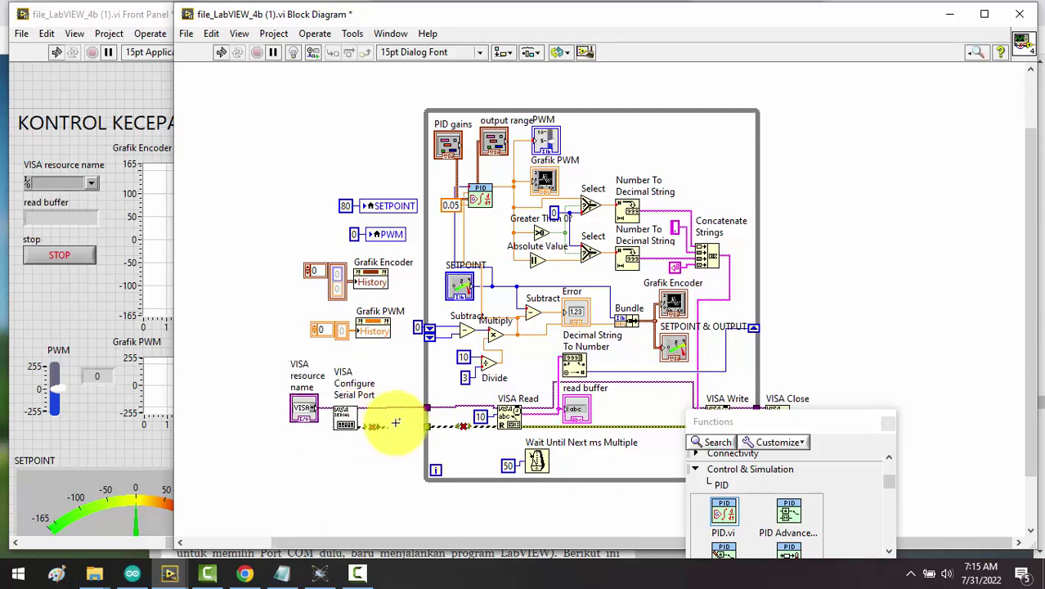
click(394, 410)
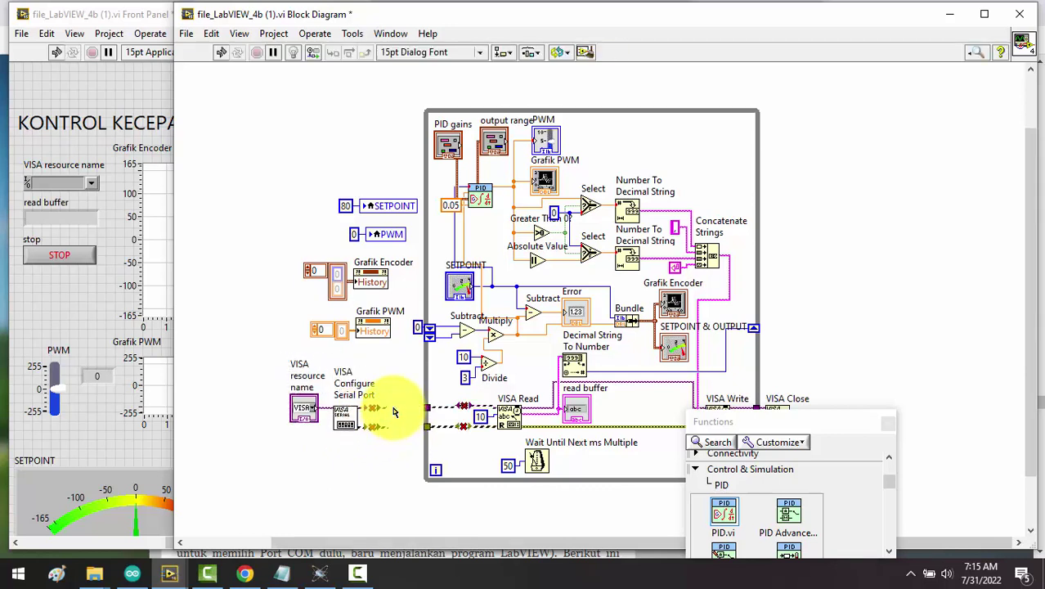
- Place a serial Flush Buffer function between VISA Configure Serial Port and the while loop
right_click(378, 443)
click(536, 157)
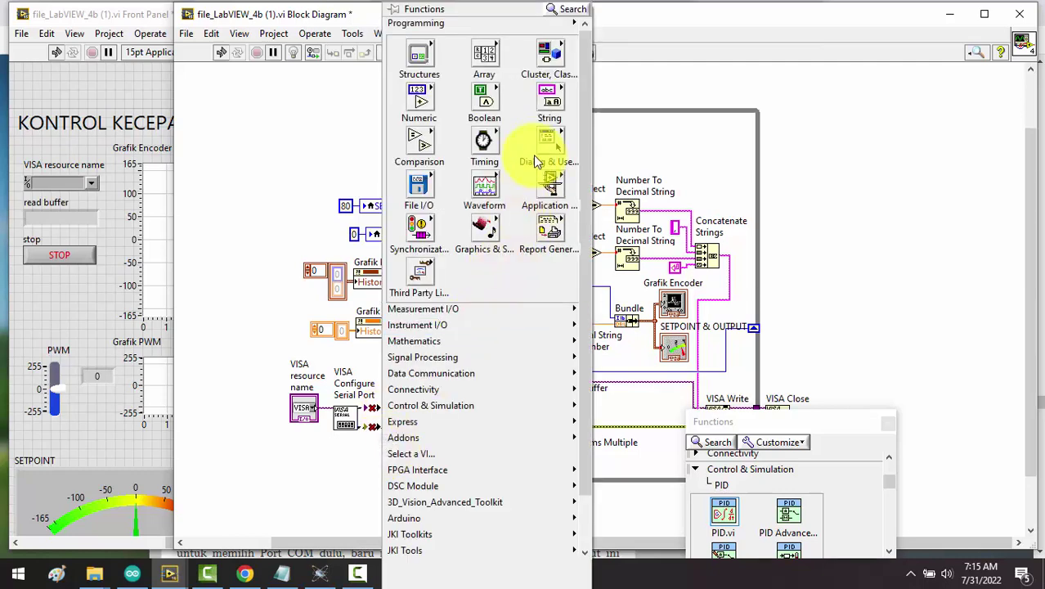
mouse_move(534, 332)
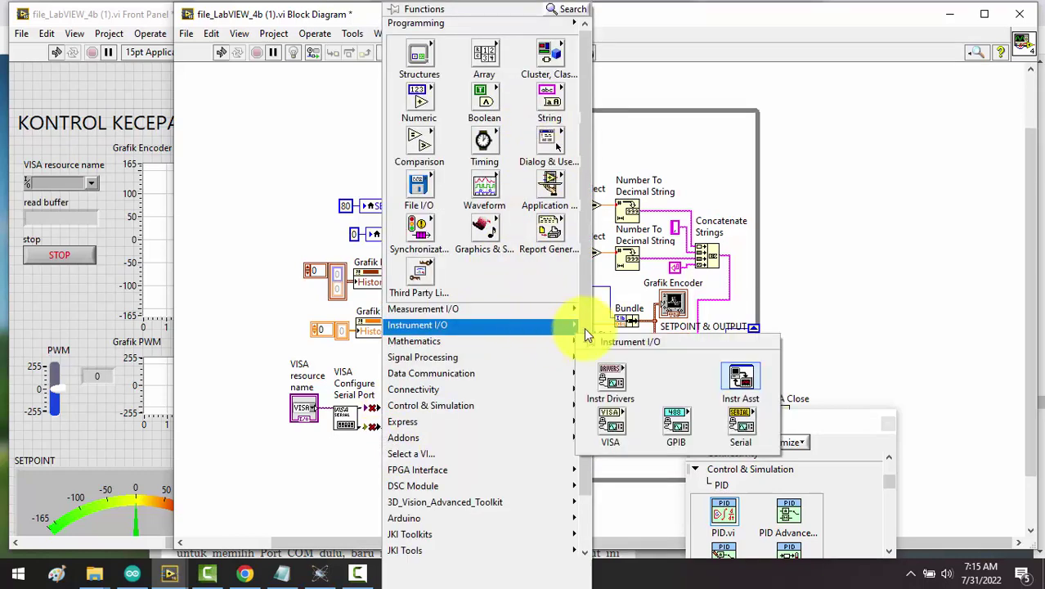
click(742, 421)
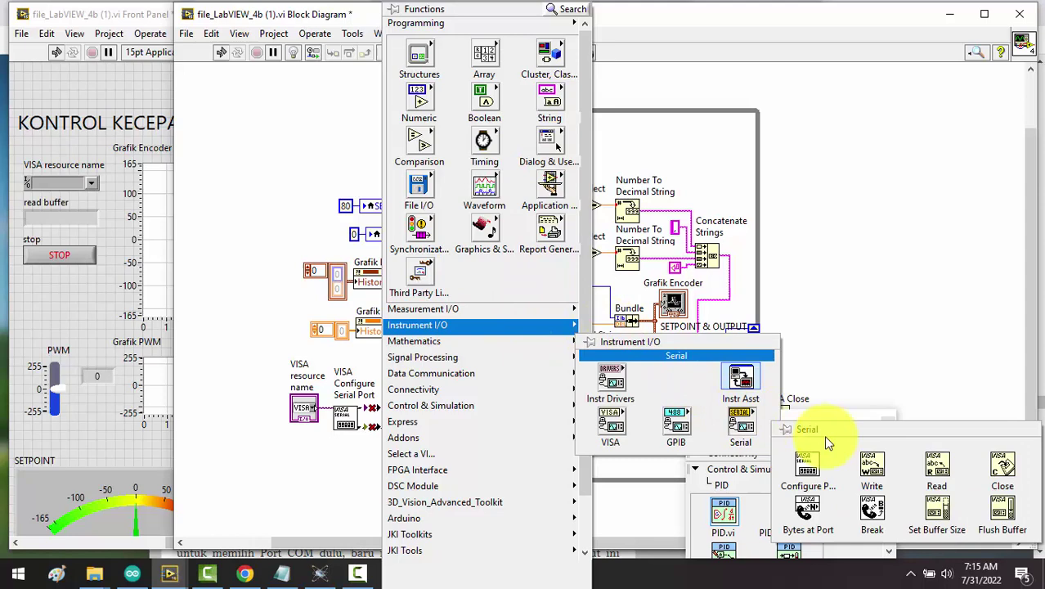
click(1008, 508)
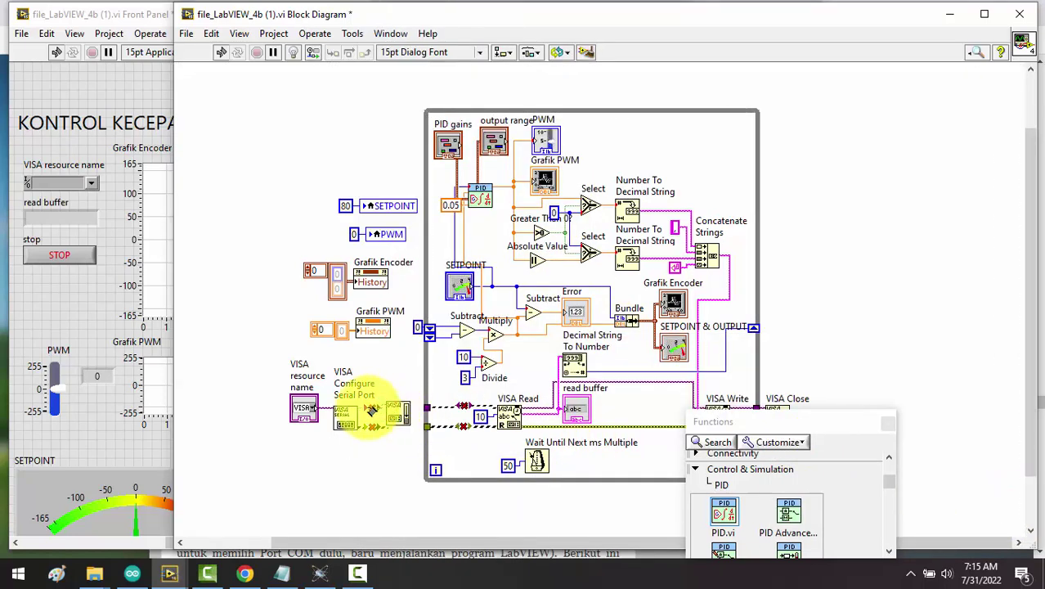
- Wire the VISA resource and error lines from VISA Configure Serial Port through Flush Buffer to the loop's tunnels
click(413, 406)
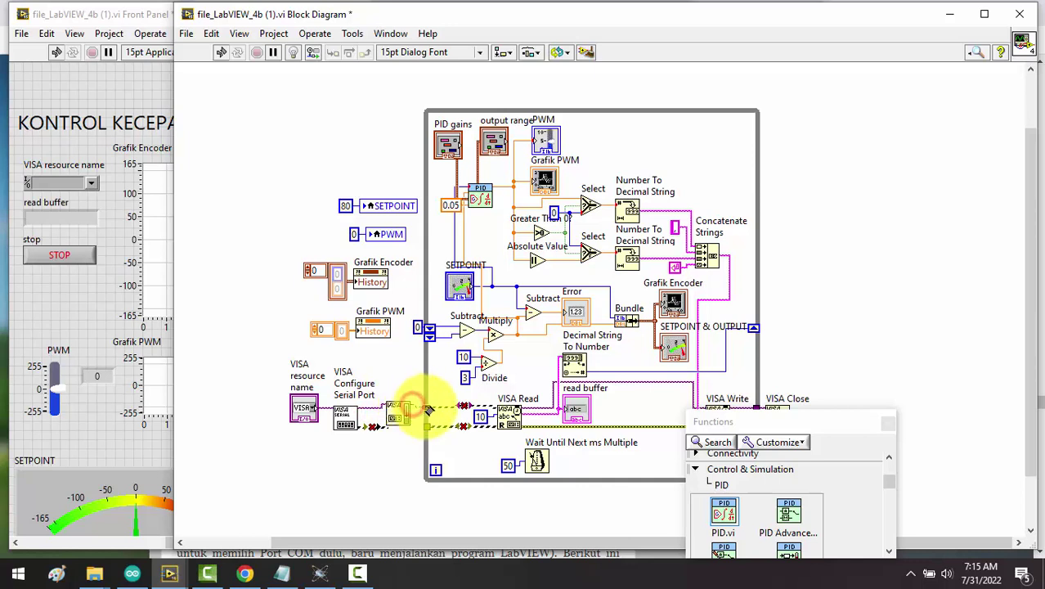
click(427, 407)
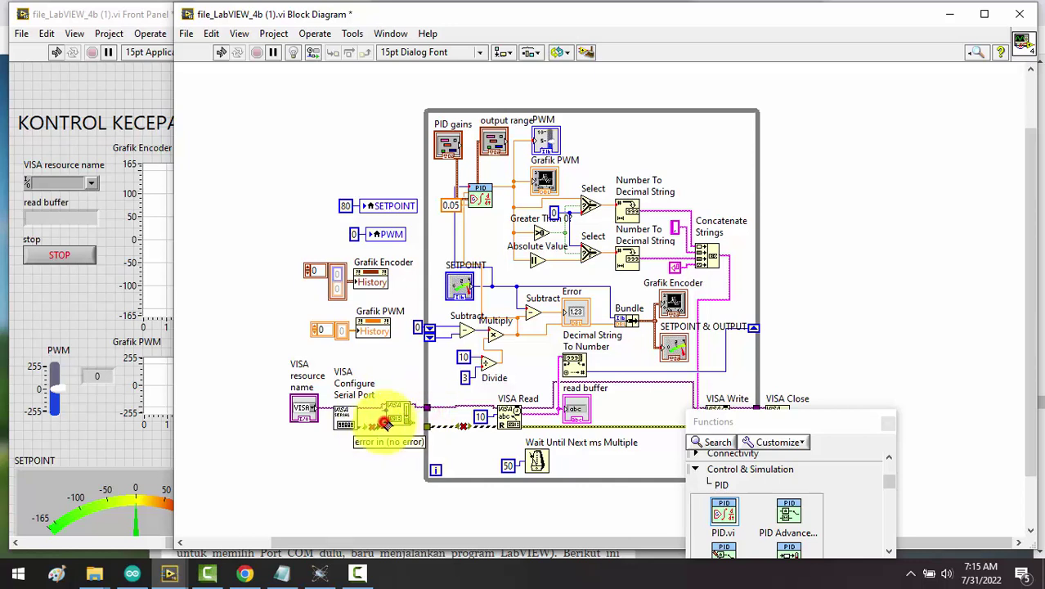
click(385, 423)
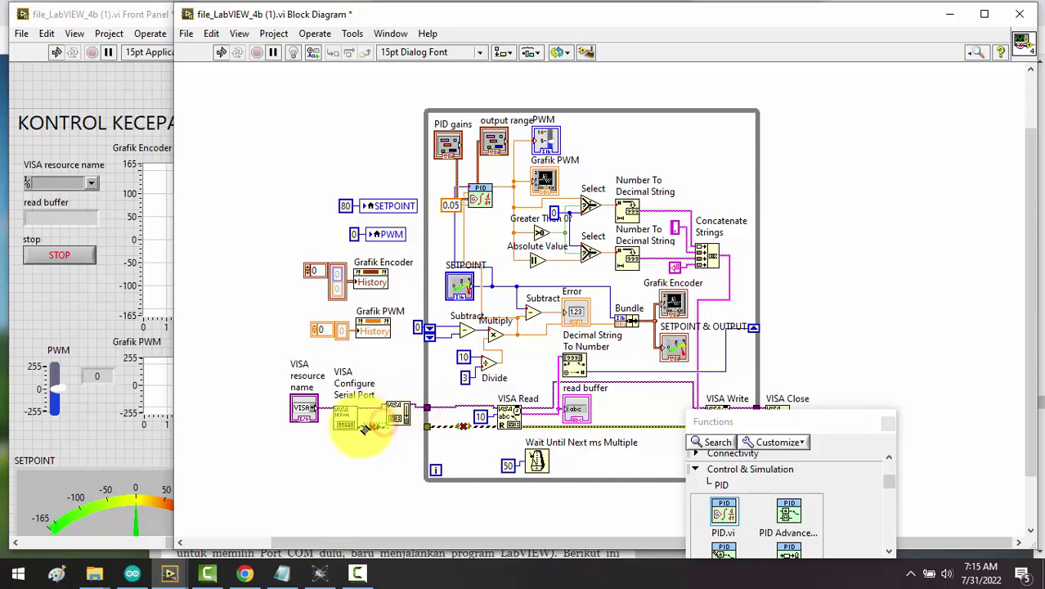
click(409, 422)
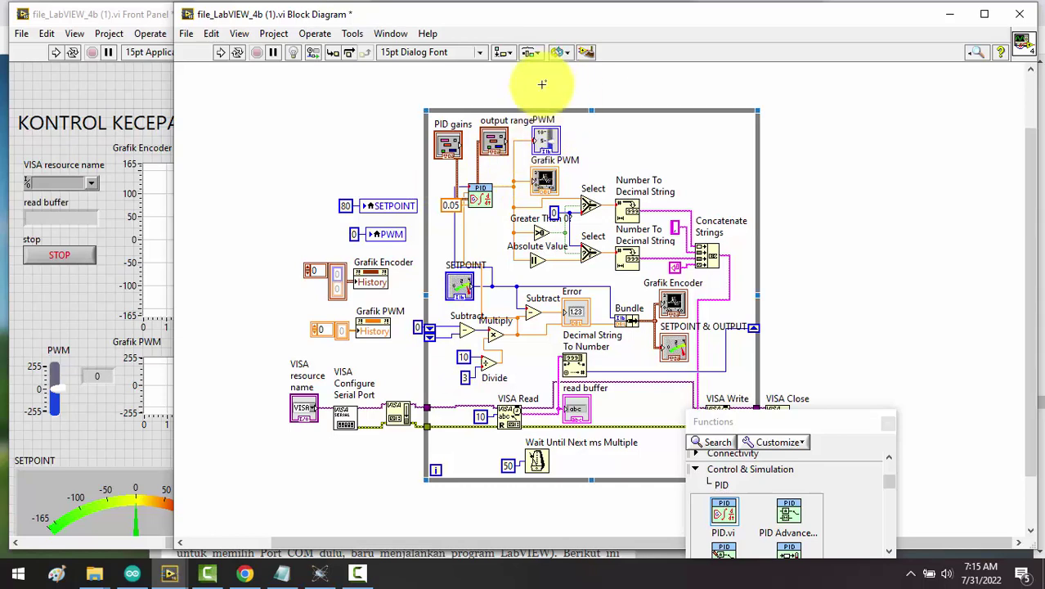
- Switch to the browser and review the tutorial's PID gain, output range and response examples up to item 20
click(390, 34)
click(390, 50)
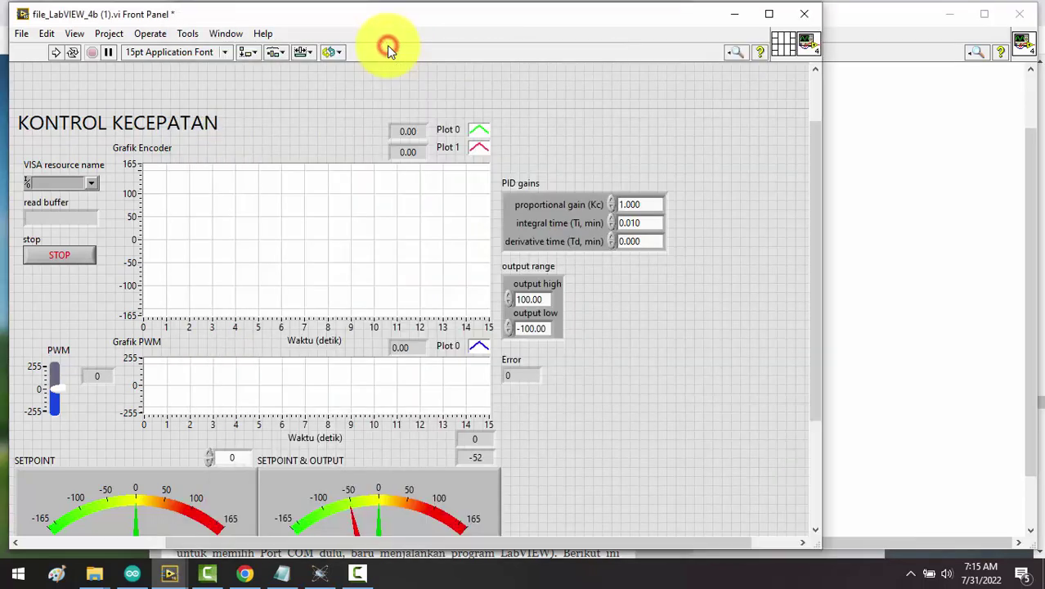
scroll(590, 213, down, 1)
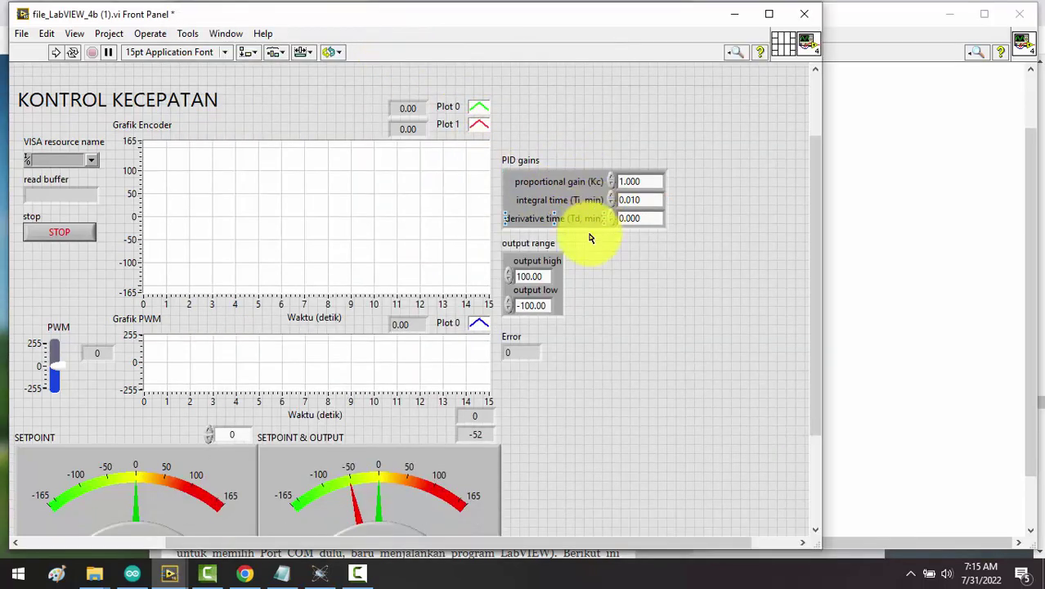
click(239, 572)
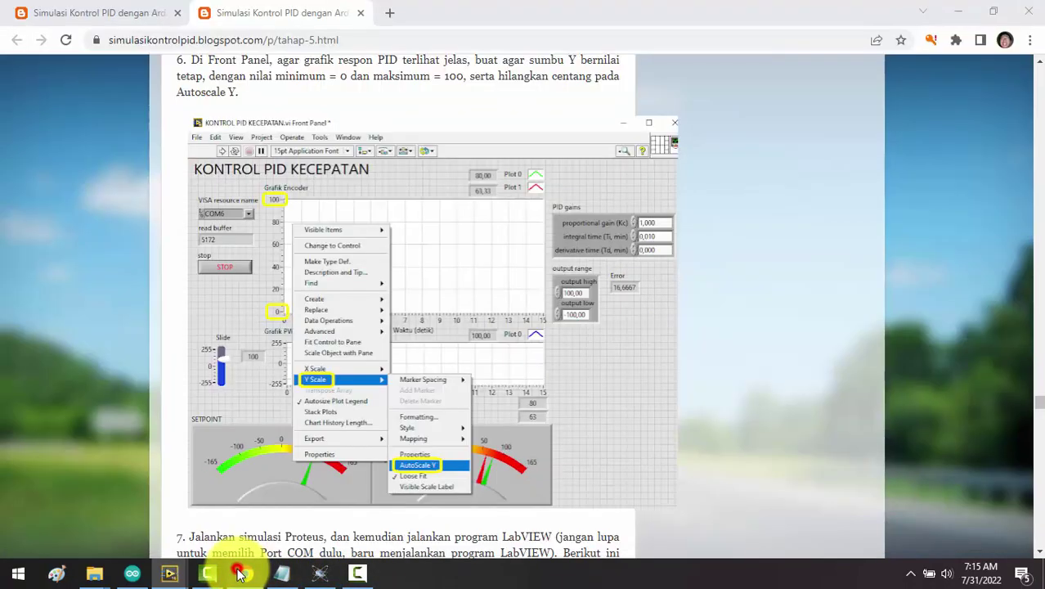
scroll(536, 454, down, 10)
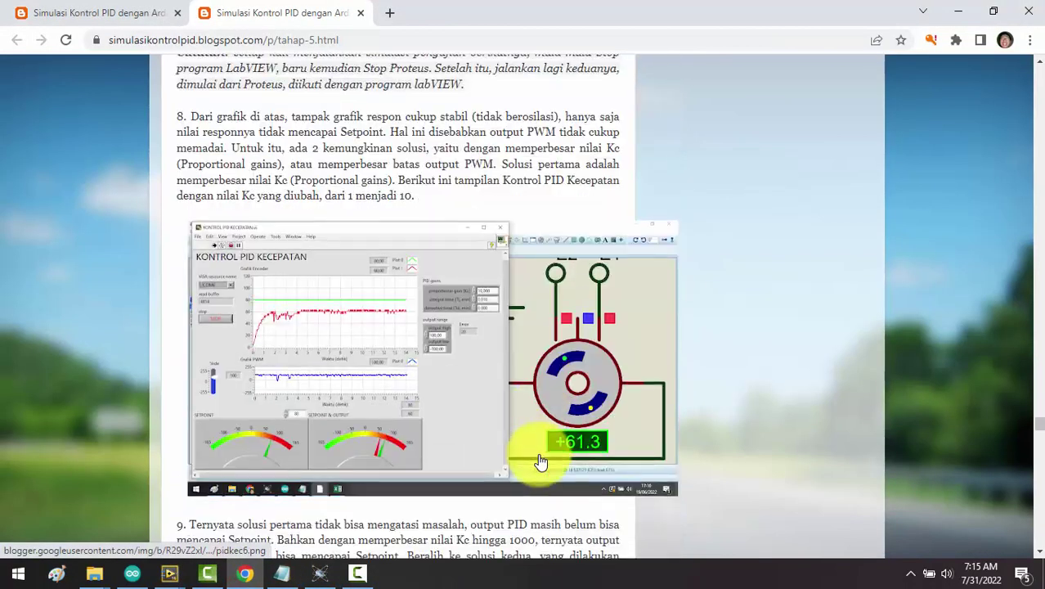
scroll(540, 462, down, 9)
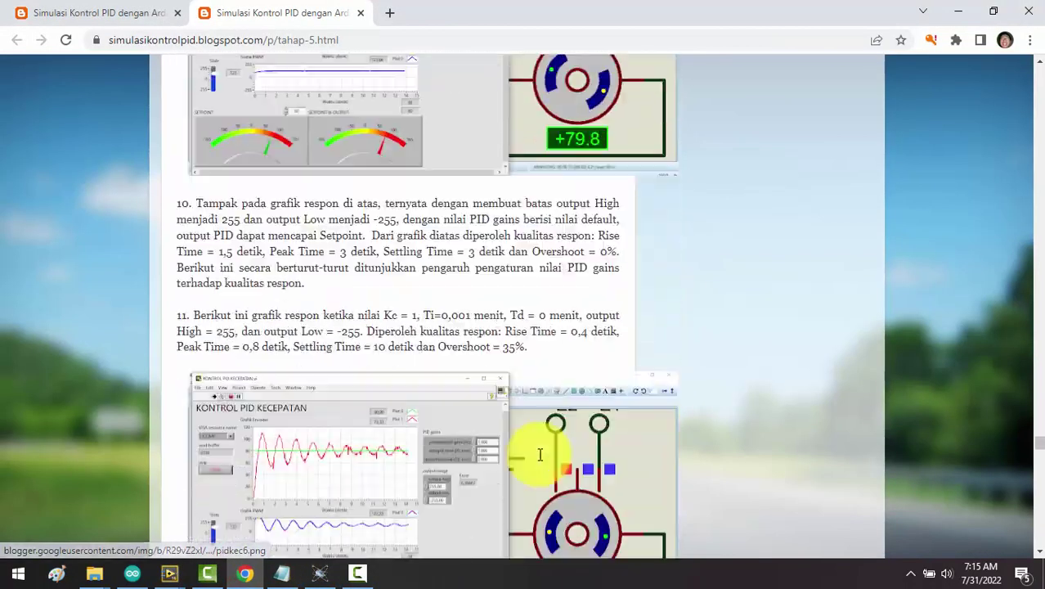
scroll(539, 455, down, 3)
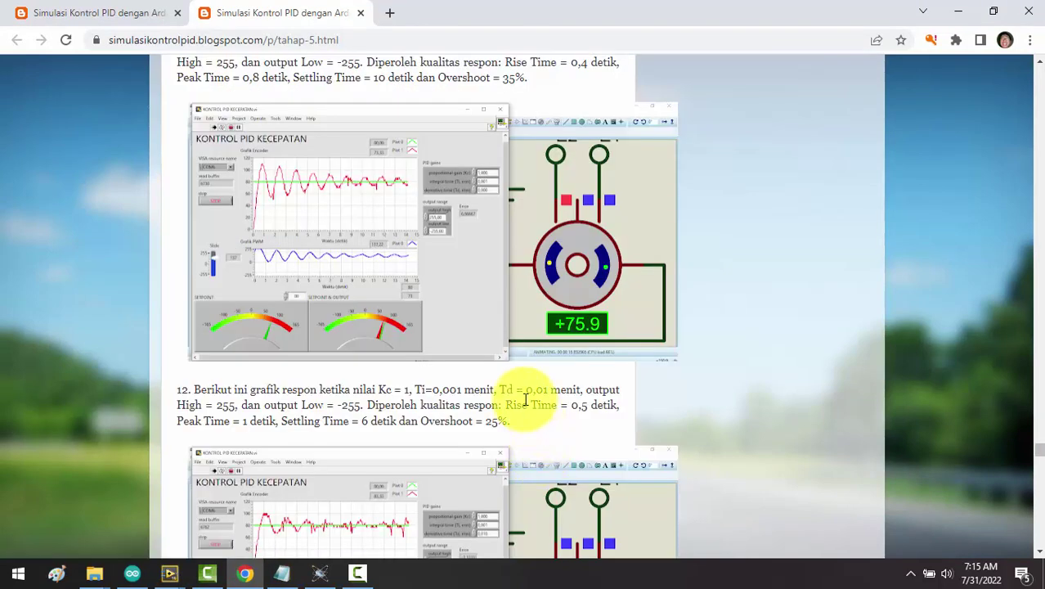
scroll(526, 399, down, 2)
scroll(526, 399, down, 14)
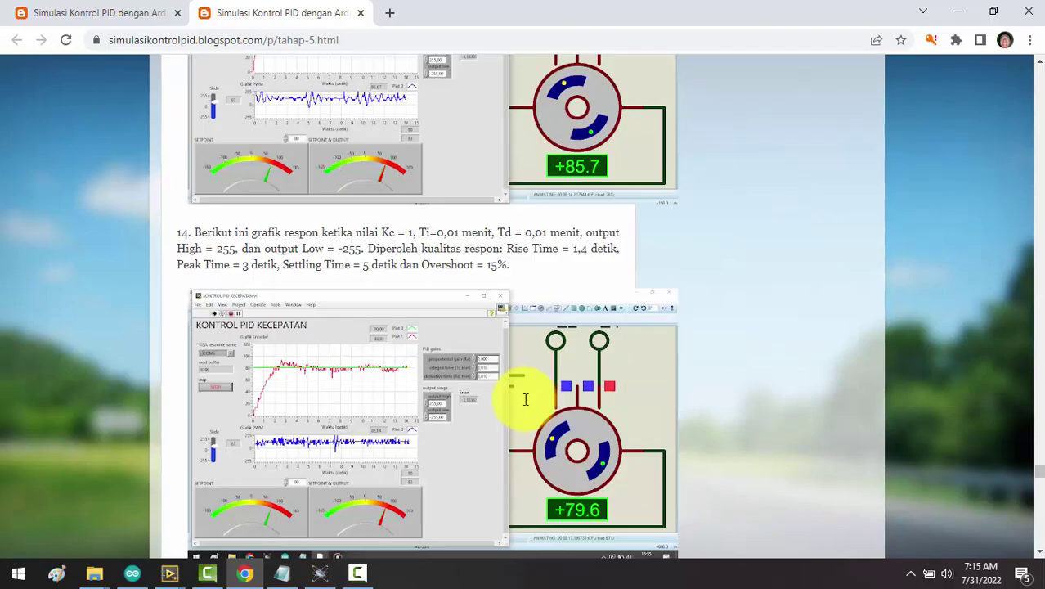
scroll(526, 404, down, 10)
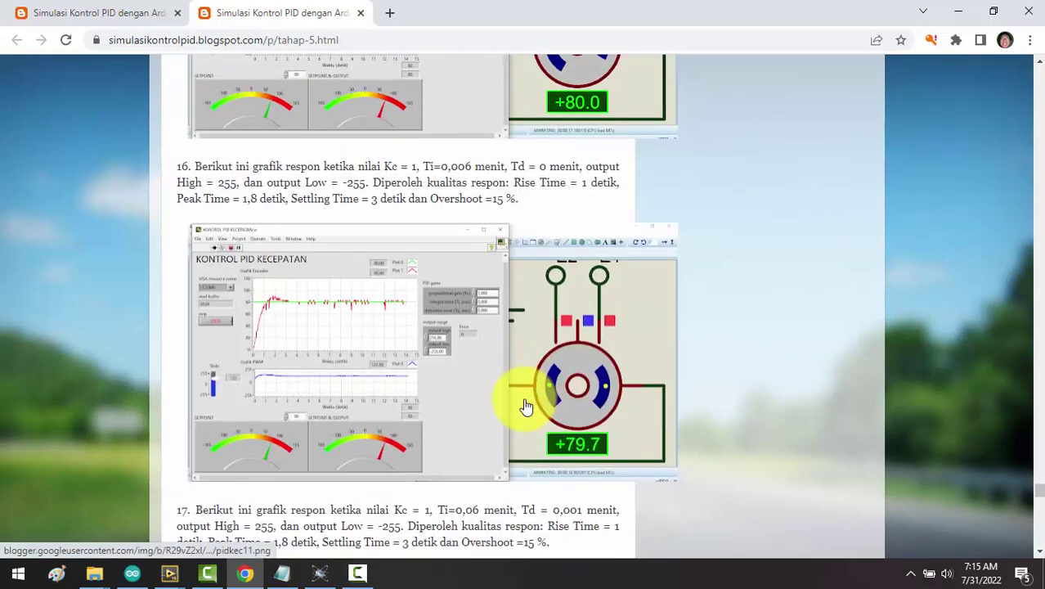
scroll(526, 405, down, 10)
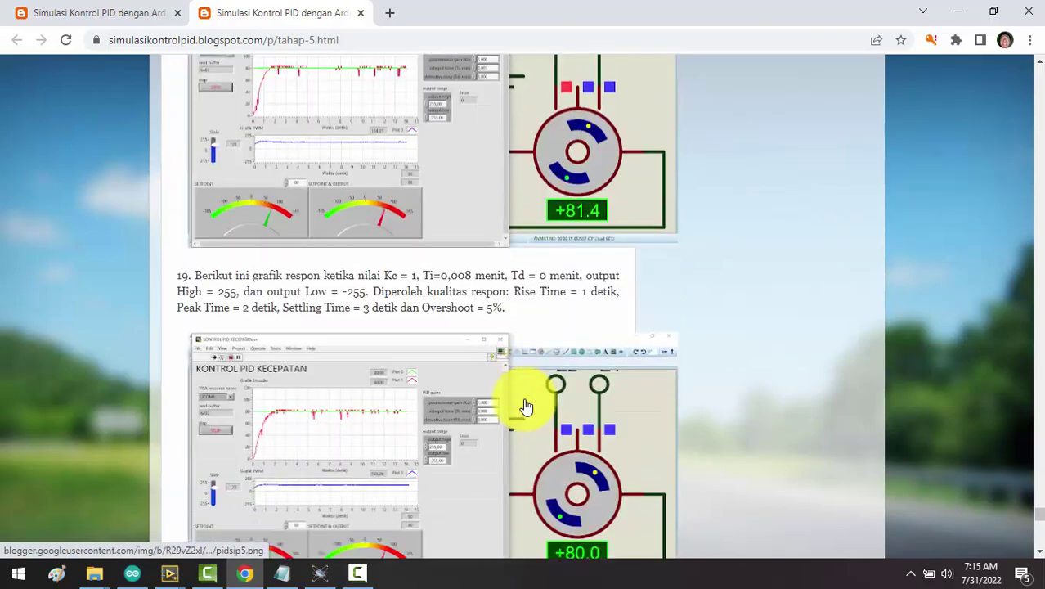
scroll(526, 405, down, 1)
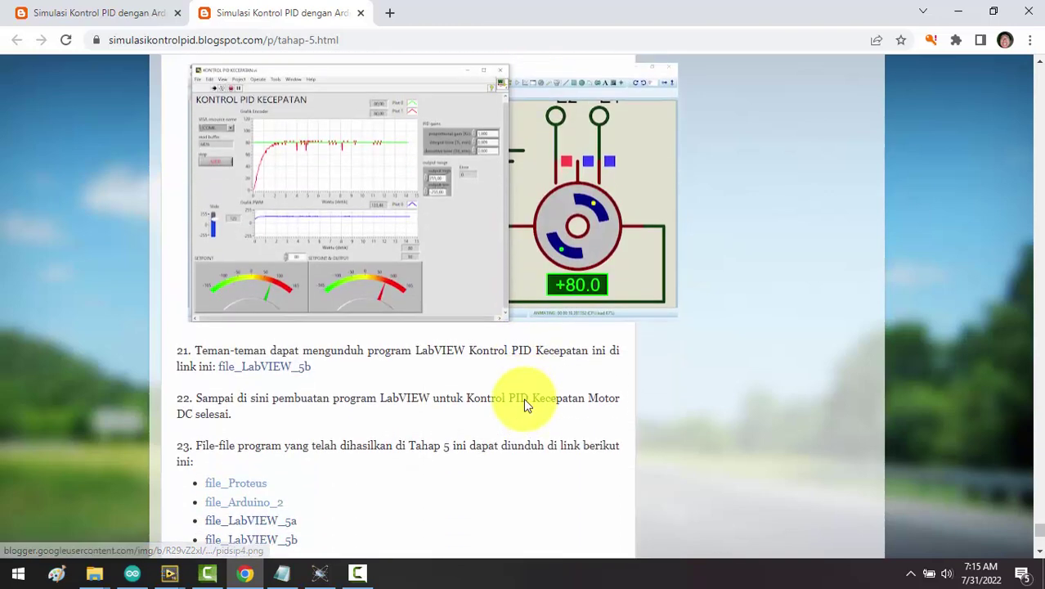
scroll(525, 402, up, 4)
scroll(523, 399, down, 1)
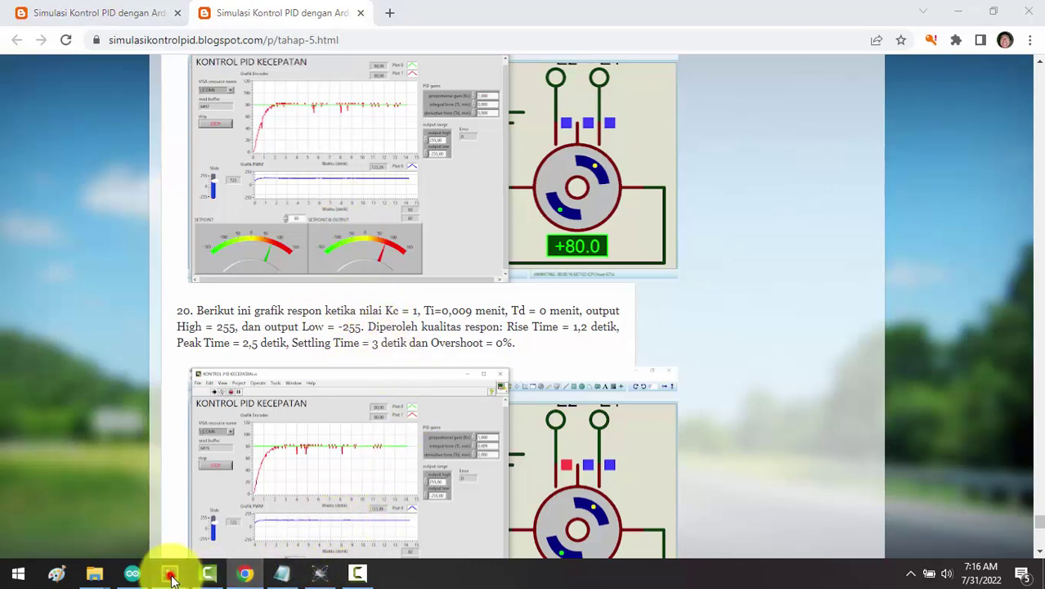
- Return to the LabVIEW front panel and set output high to 255, output low to -255 and integral time to 0.009
mouse_move(169, 574)
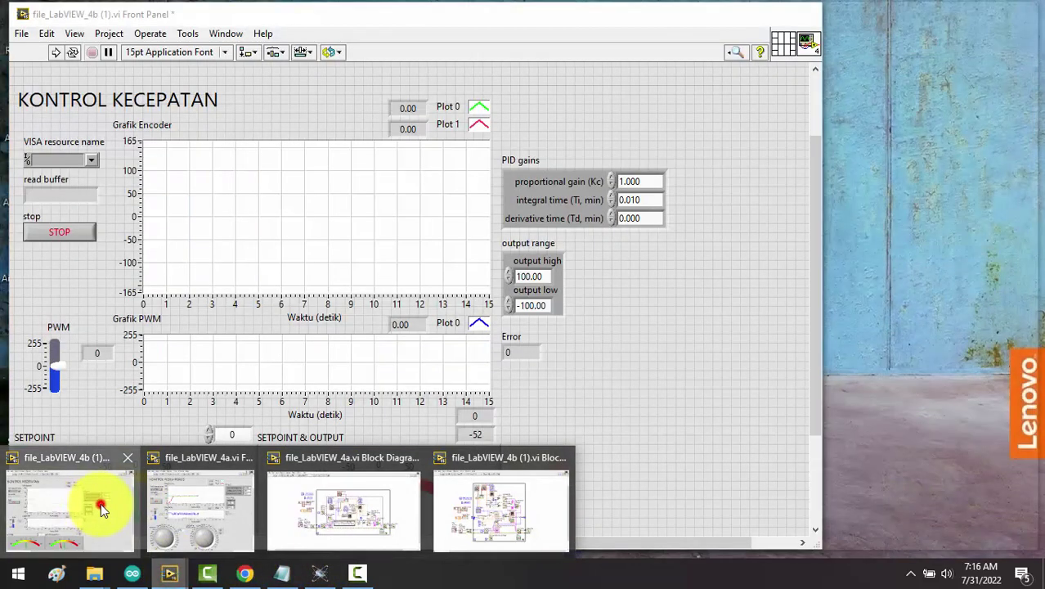
click(97, 505)
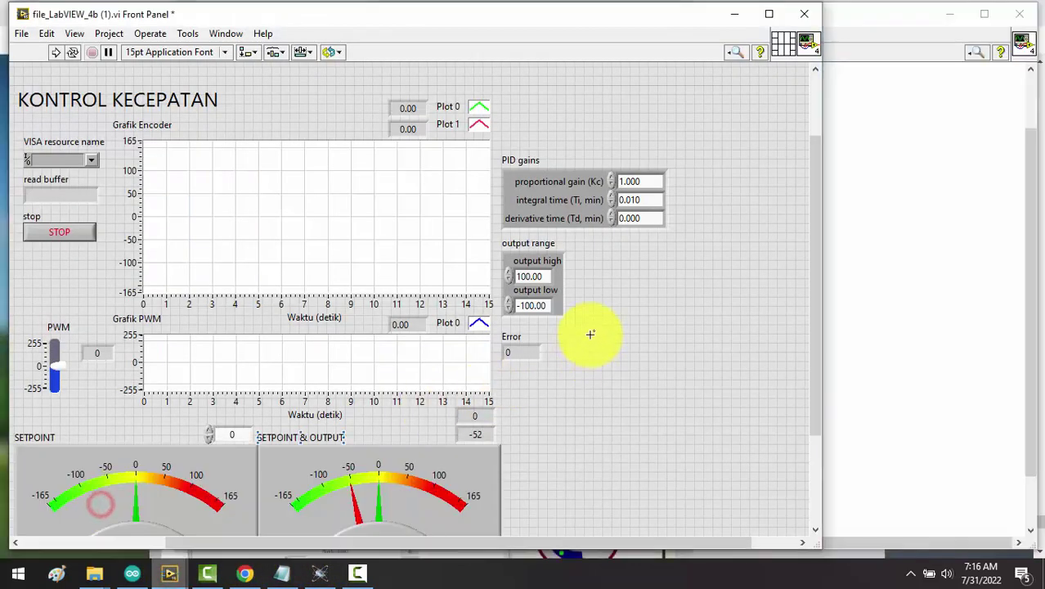
double_click(534, 277)
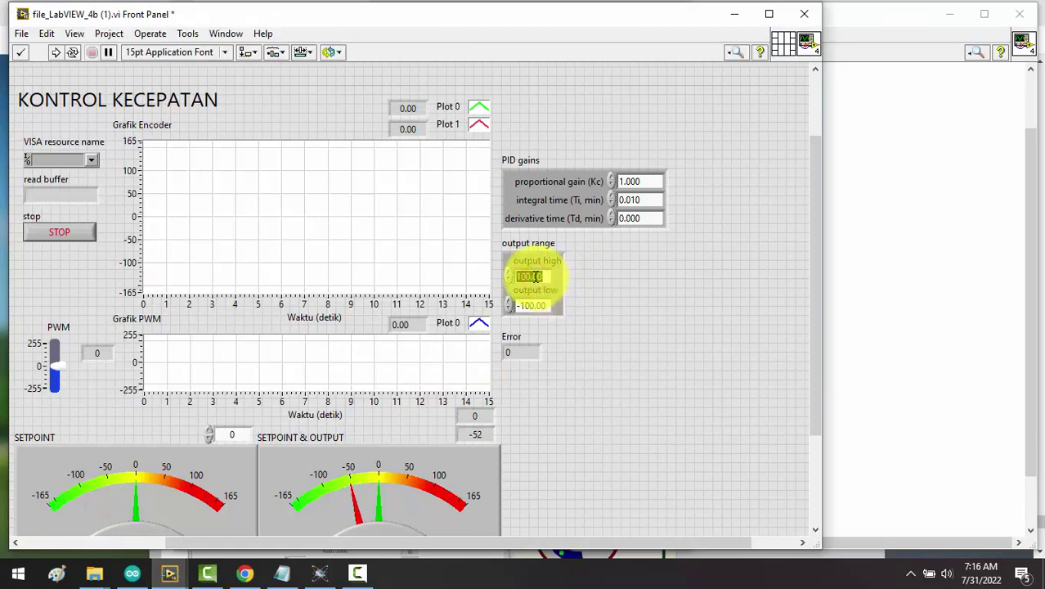
text(255)
double_click(533, 305)
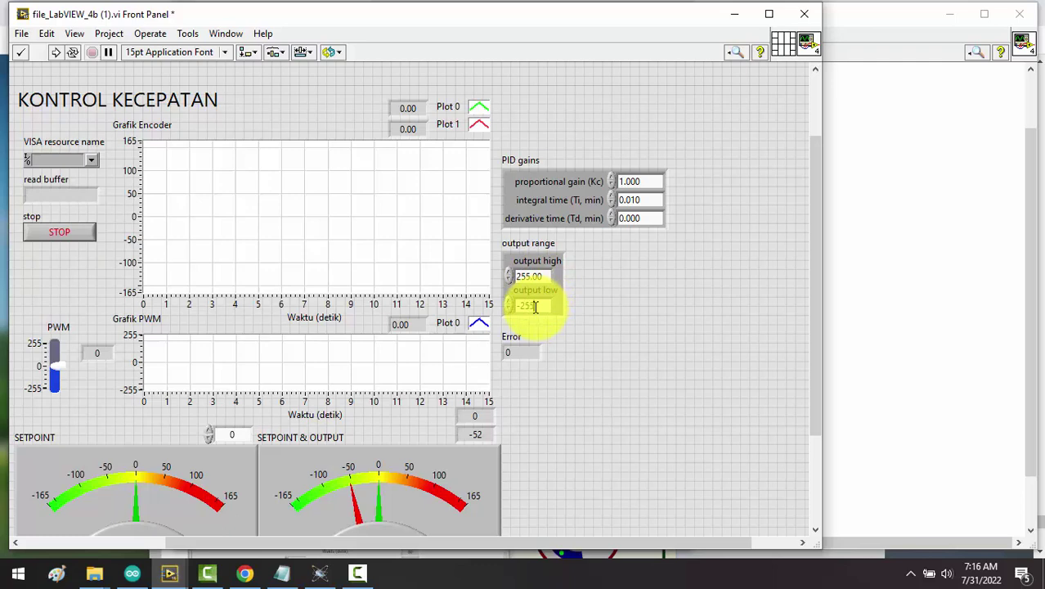
click(643, 203)
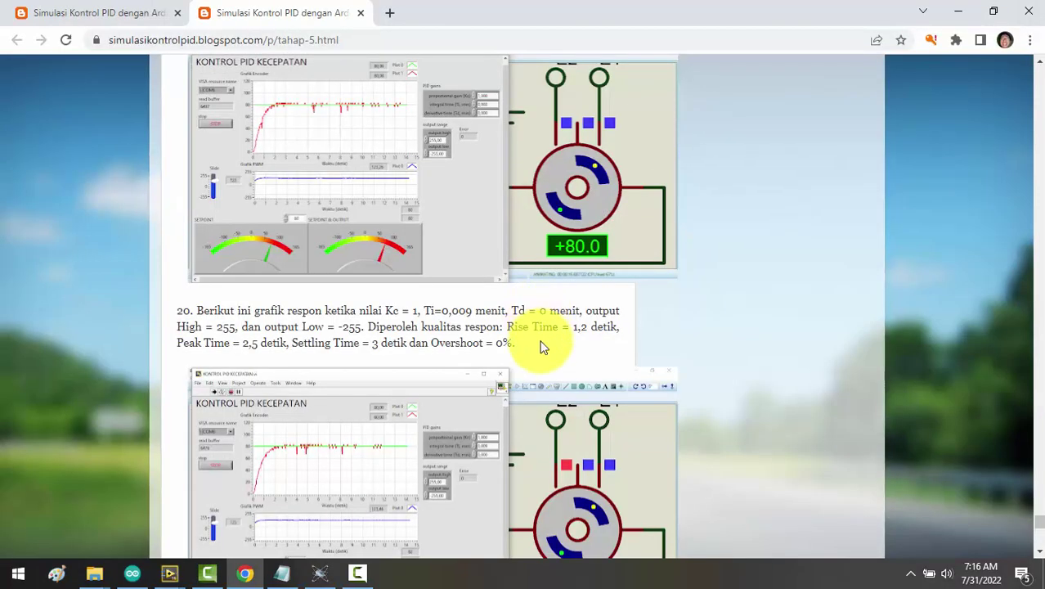
- Switch to Proteus, start the motor simulation, and reposition the file_LabVIEW_4b (1).vi front panel window in LabVIEW
click(322, 572)
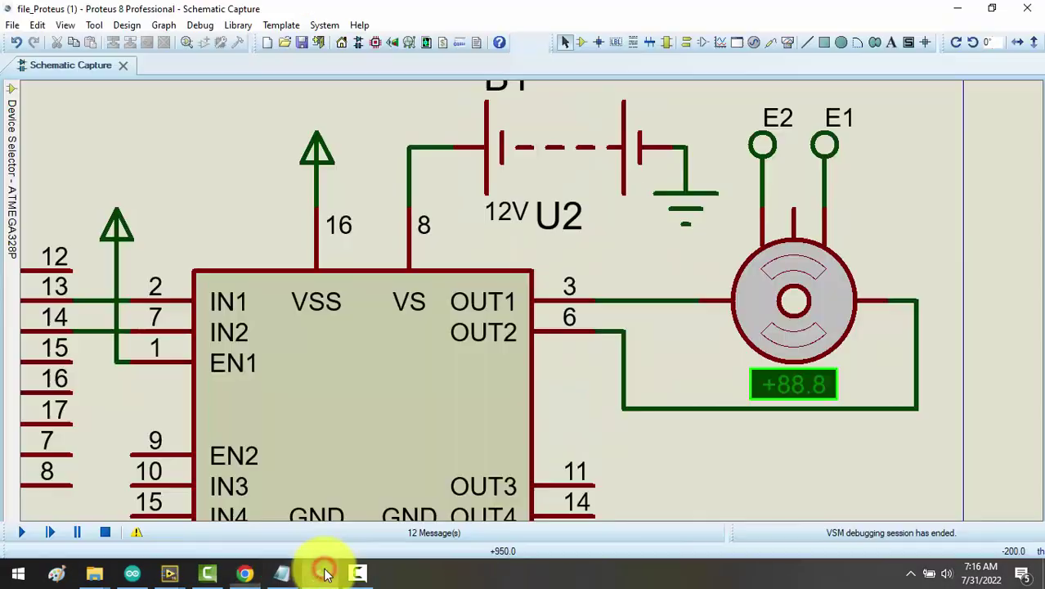
click(24, 534)
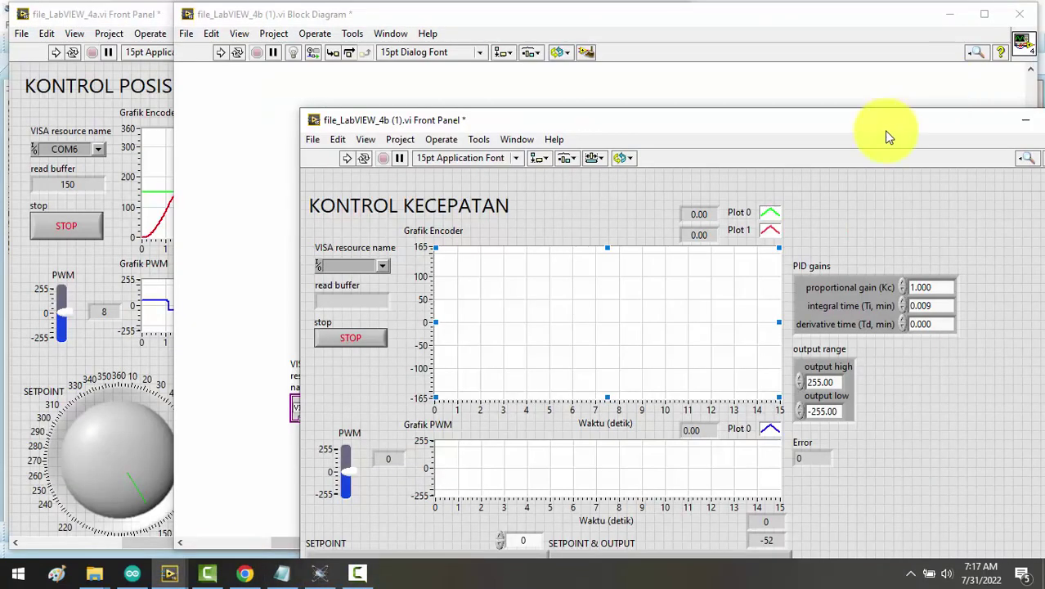
drag(888, 135, 553, 29)
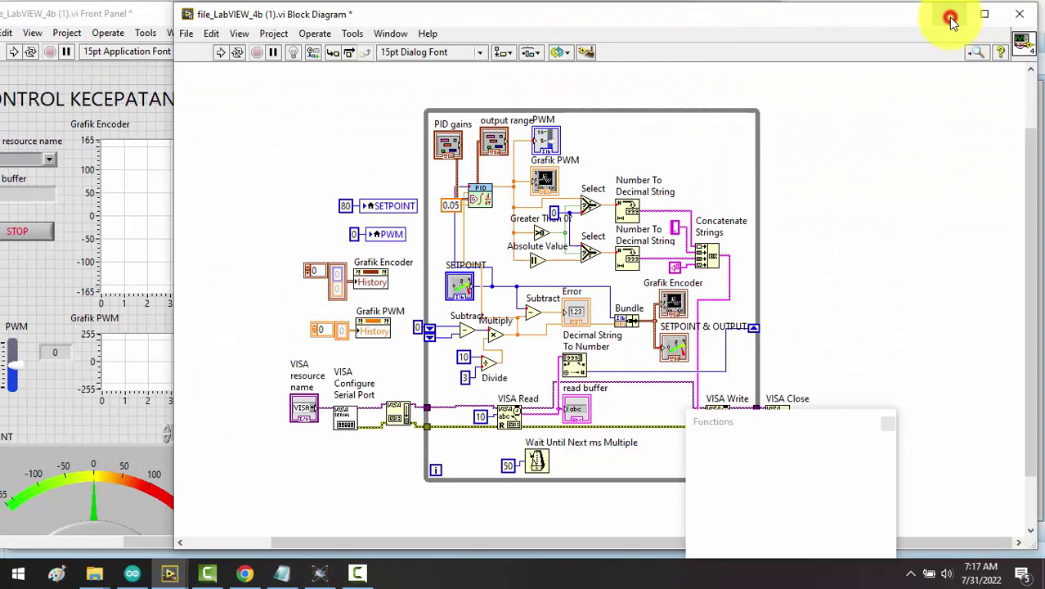
- With the front panel alone beside the simulated Proteus motor, set the VISA resource name to COM6 and run the VI
click(947, 15)
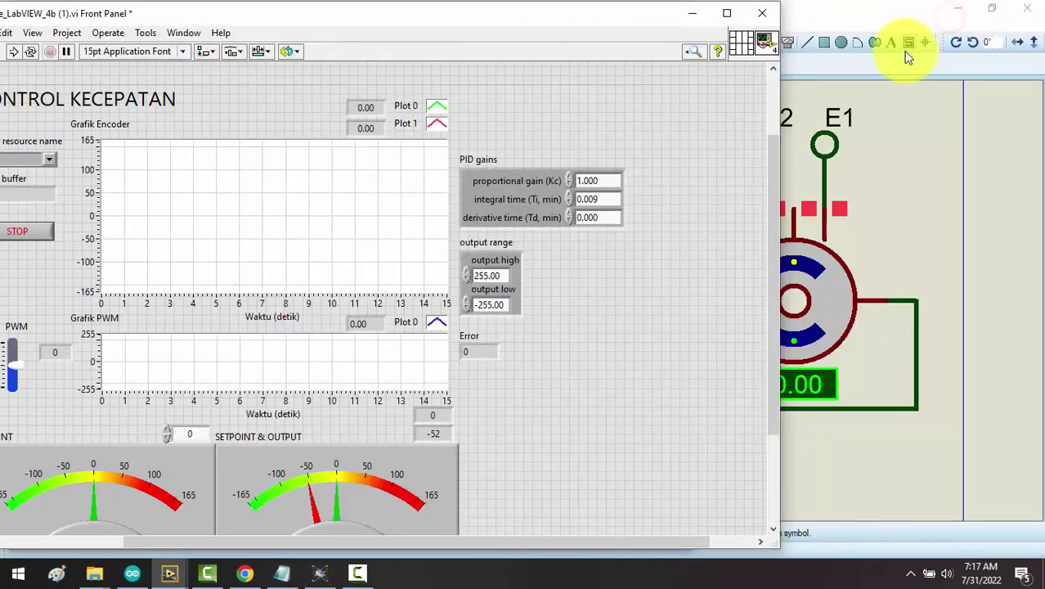
drag(327, 23, 373, 19)
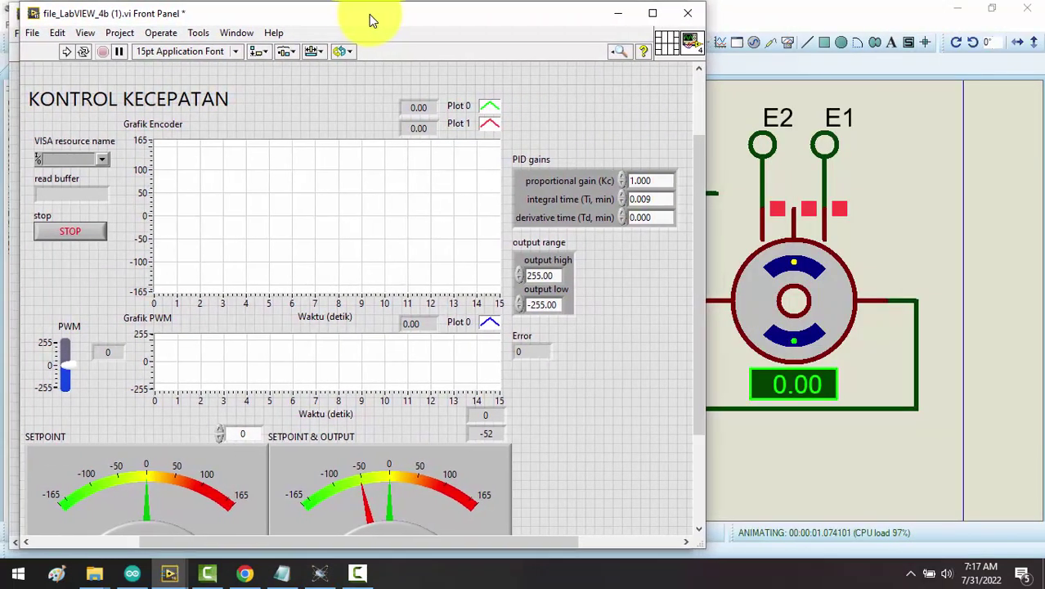
click(127, 155)
click(96, 162)
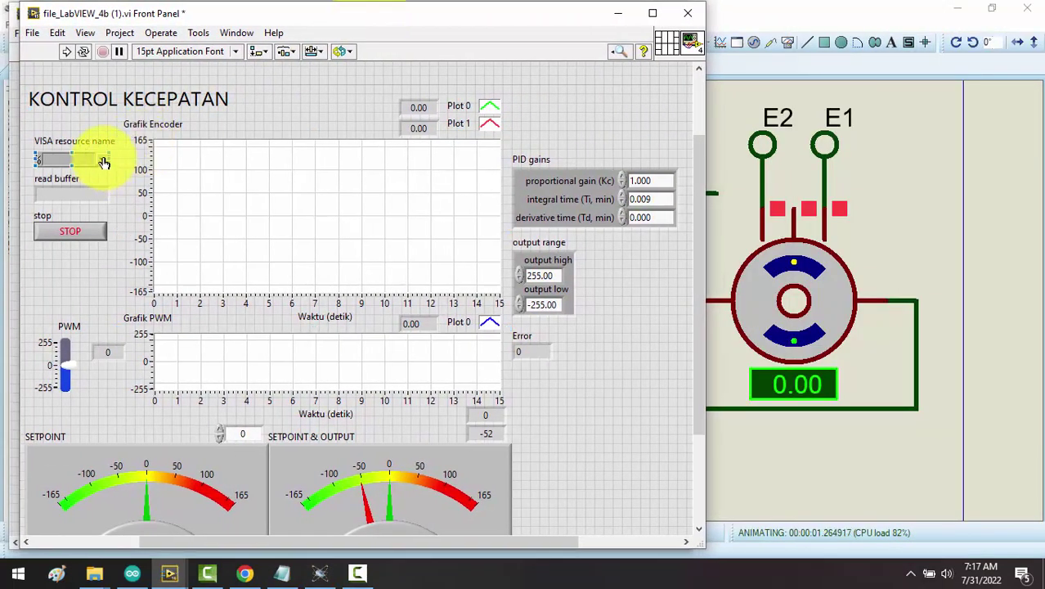
click(104, 161)
click(93, 216)
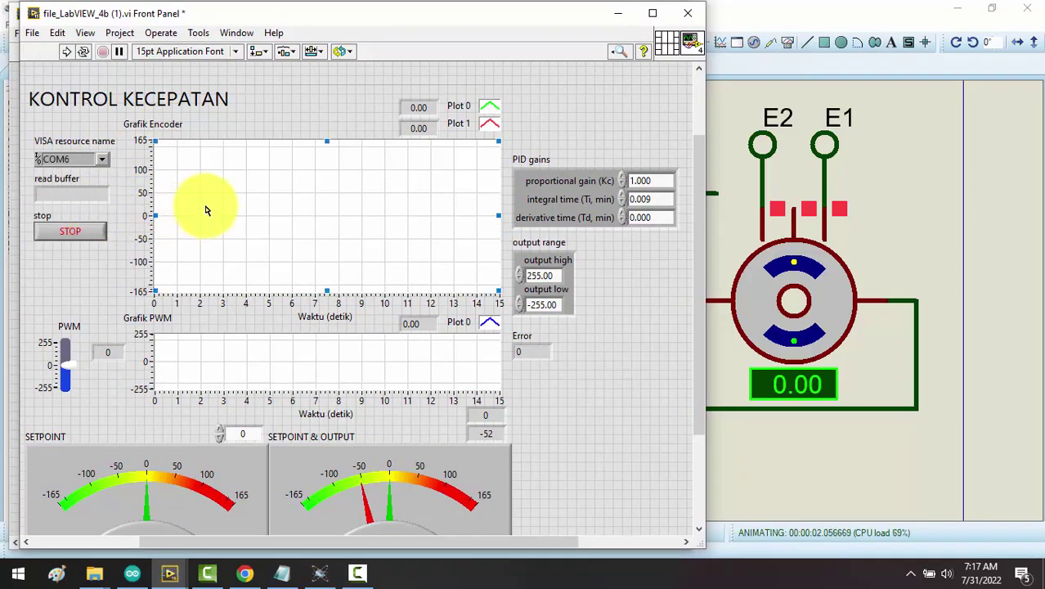
click(65, 51)
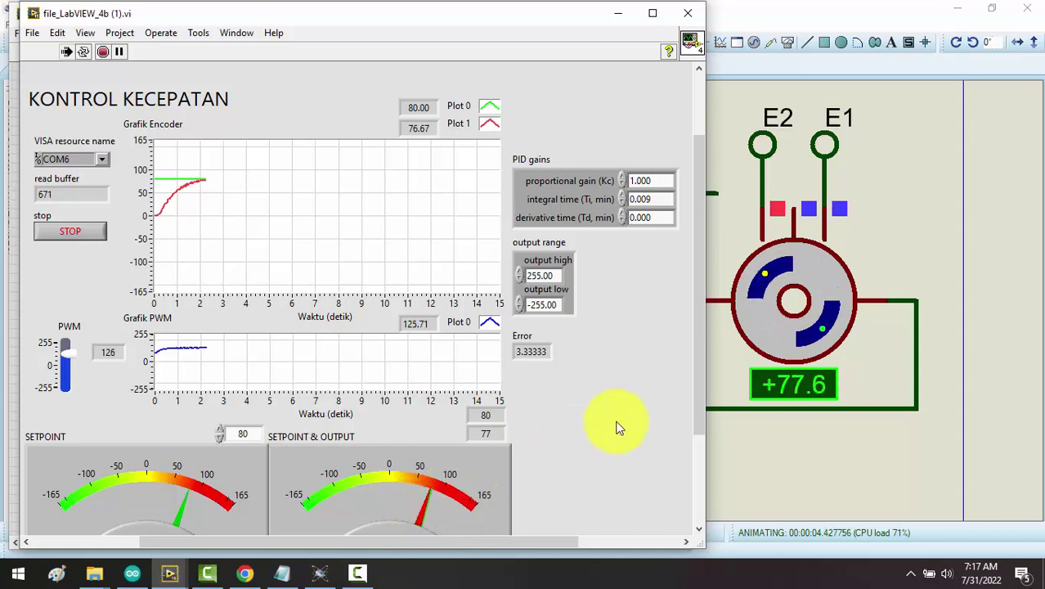
- Rescale the Grafik Encoder chart's vertical axis to a maximum of 100 and a minimum of 0
click(142, 142)
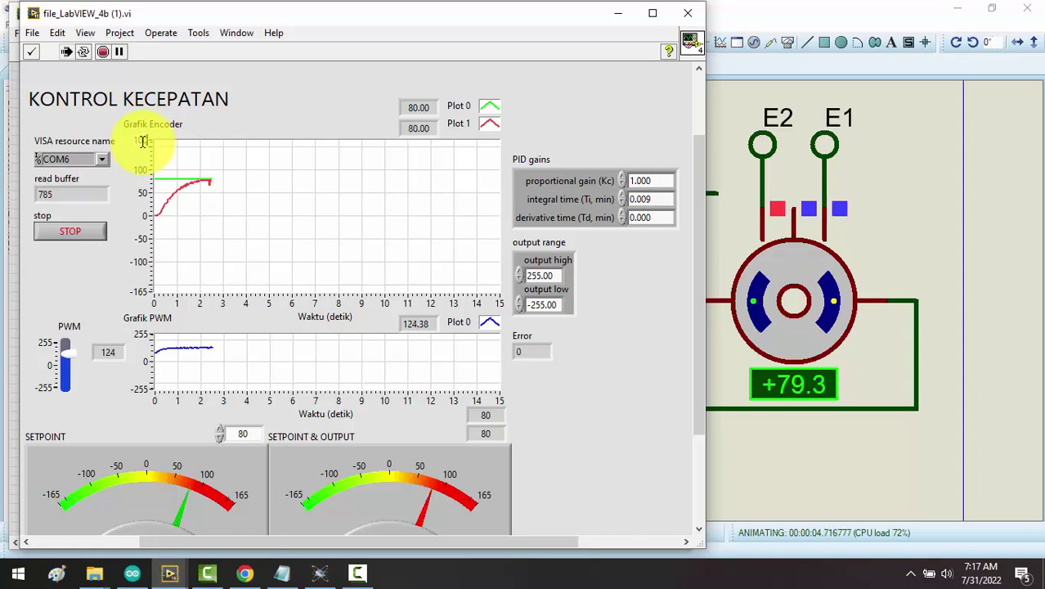
key(Return)
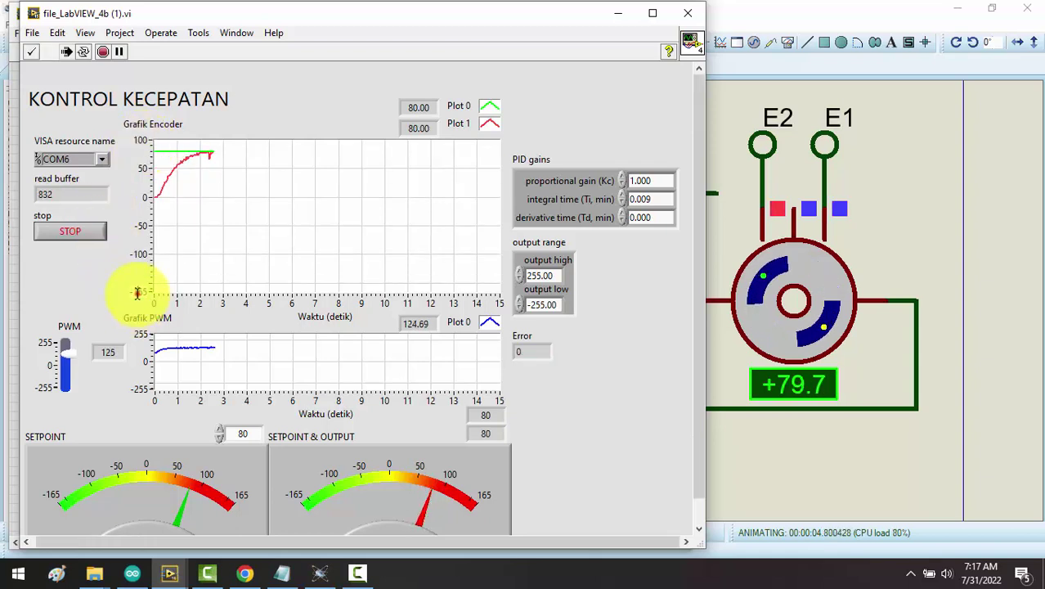
text(0)
key(Return)
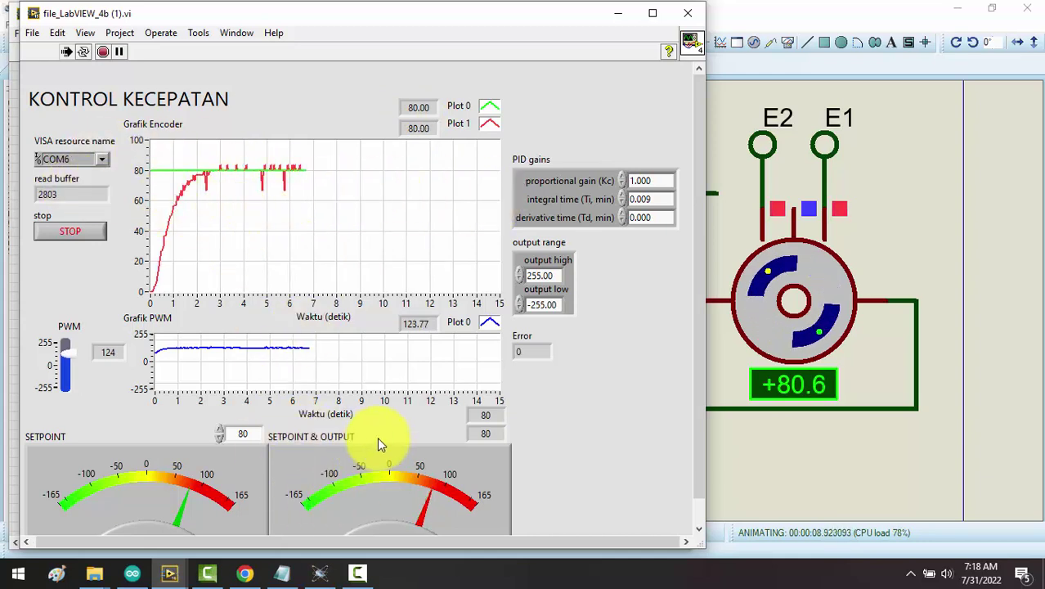
- Switch to the browser and review the tutorial's item 20 response and its closing items 21 to 23 with the download links
click(244, 573)
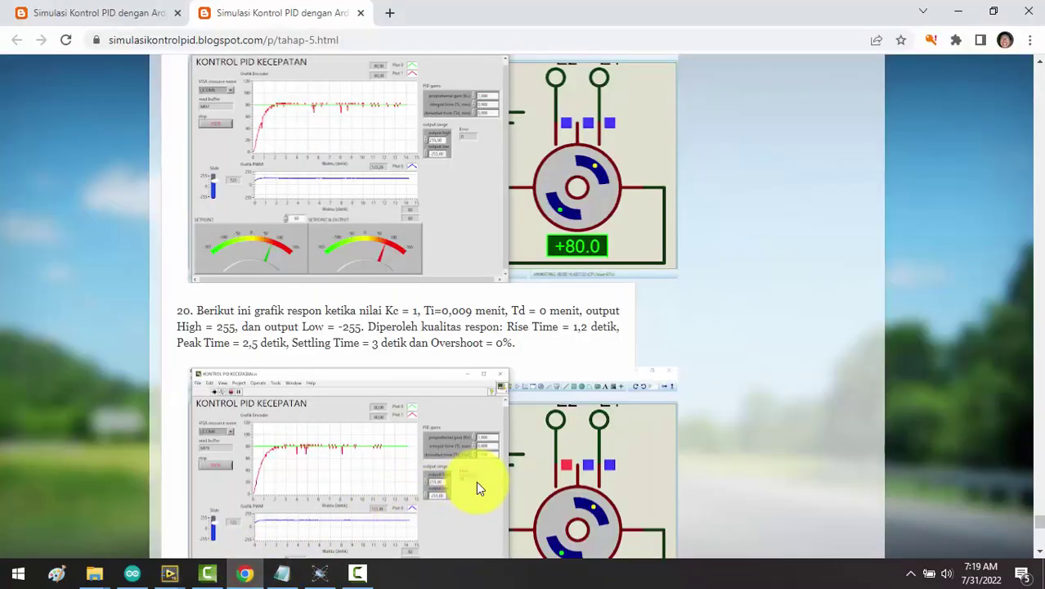
scroll(654, 479, down, 7)
scroll(654, 479, up, 2)
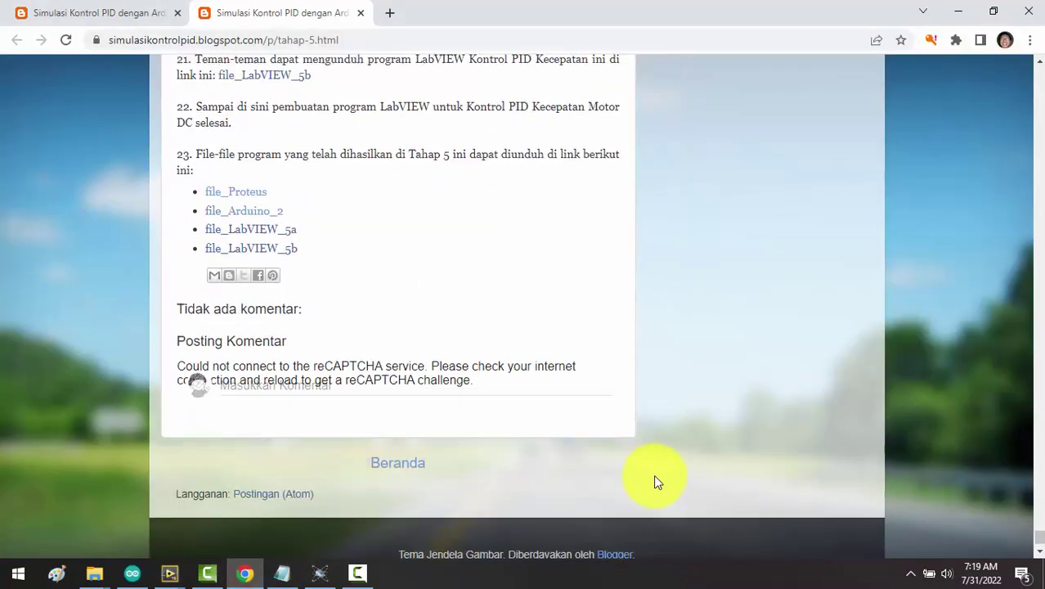